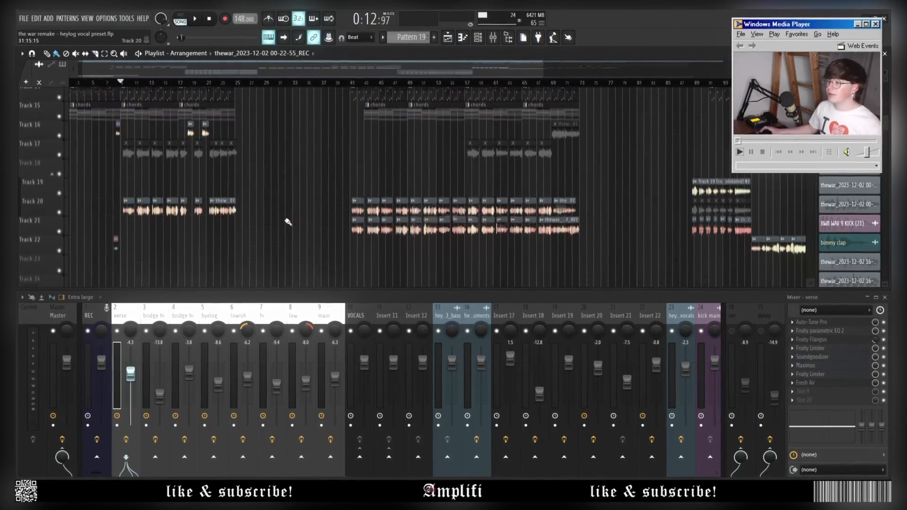
With the vocals playing, pull the verse insert's fader down to about -5.9 dB.
scroll(287, 222, "down", 2)
scroll(166, 213, "up", 8)
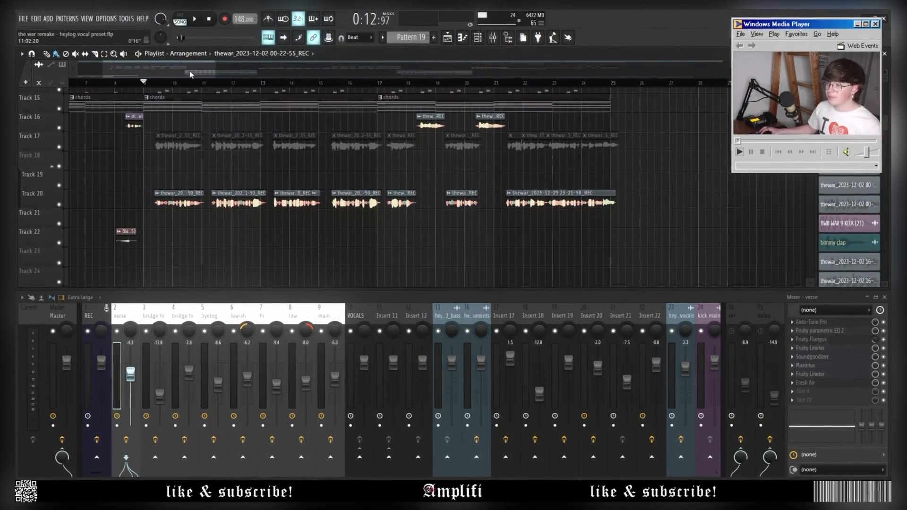
scroll(233, 127, "right", 2)
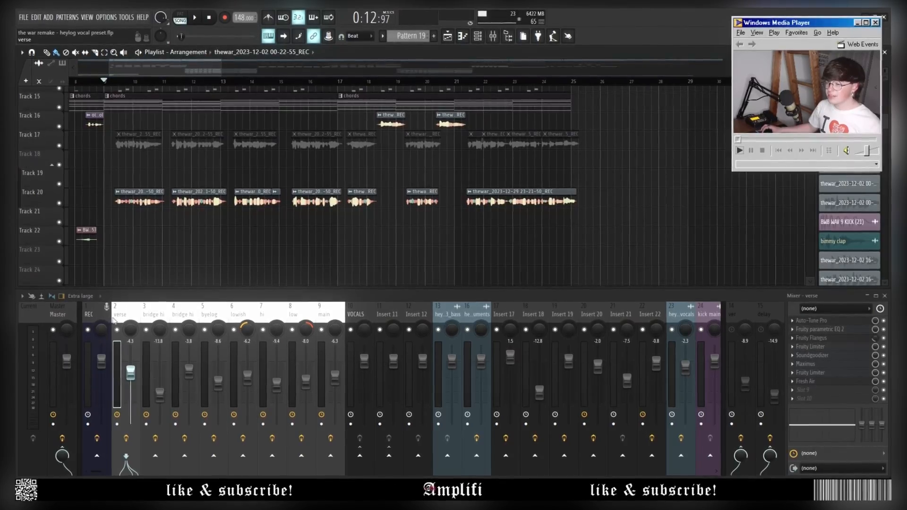
left_click(296, 314)
left_click(120, 314)
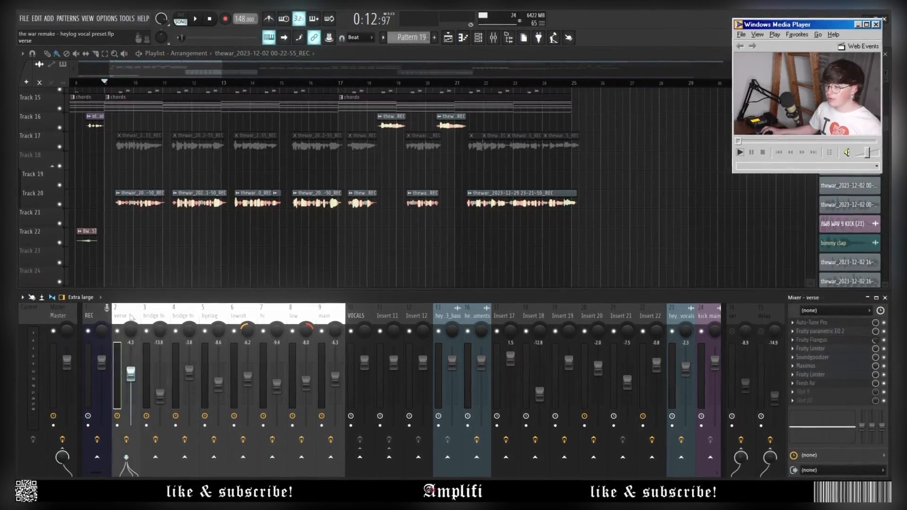
scroll(403, 237, "down", 4)
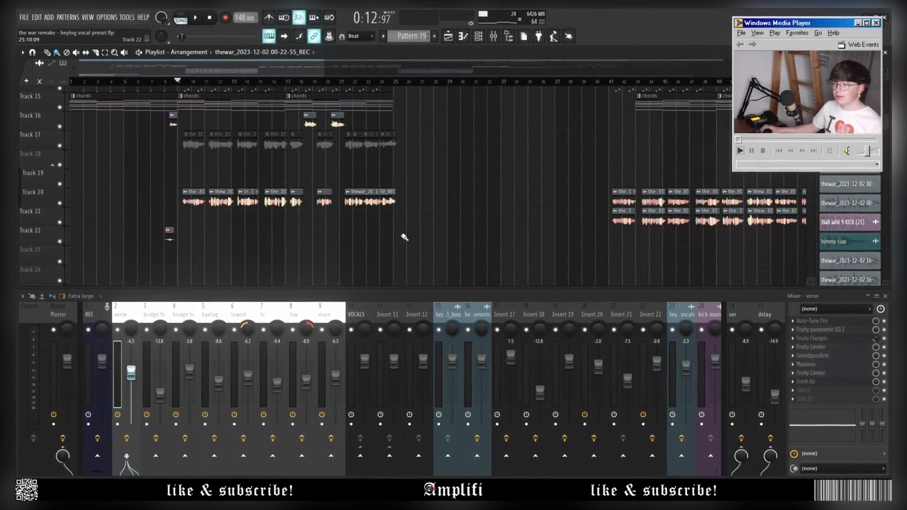
key("space")
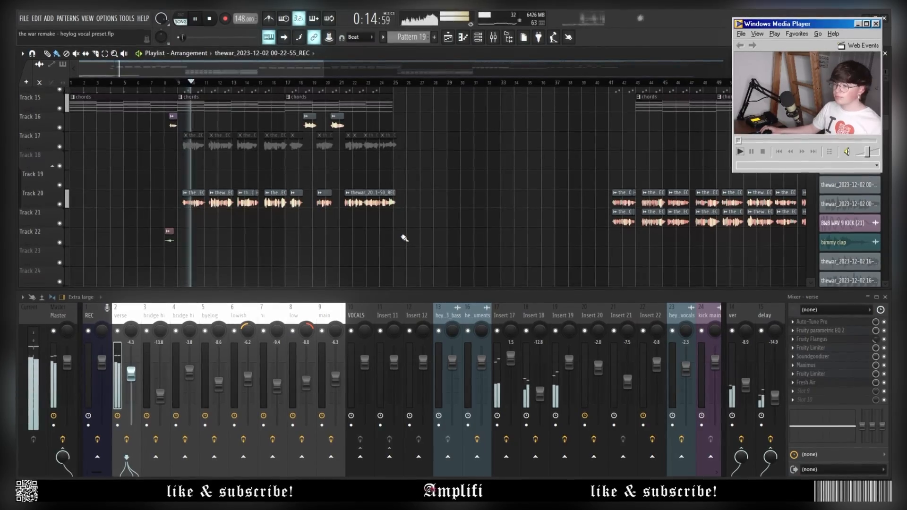
left_click_drag(131, 372, 131, 378)
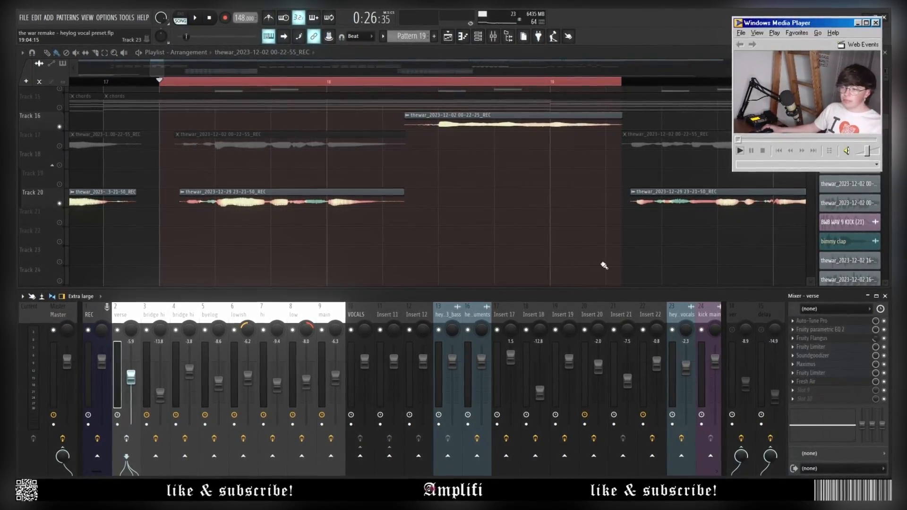
Play the looped section around bar 19 and show the verse Auto-Tune Pro (C Major, Alto-Tenor, speed 14).
key("space")
scroll(489, 253, "down", 2)
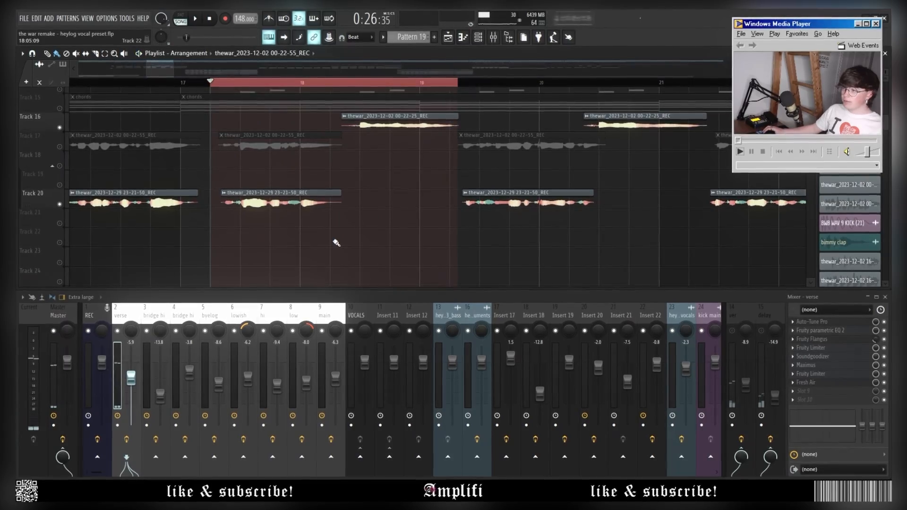
scroll(429, 208, "up", 2)
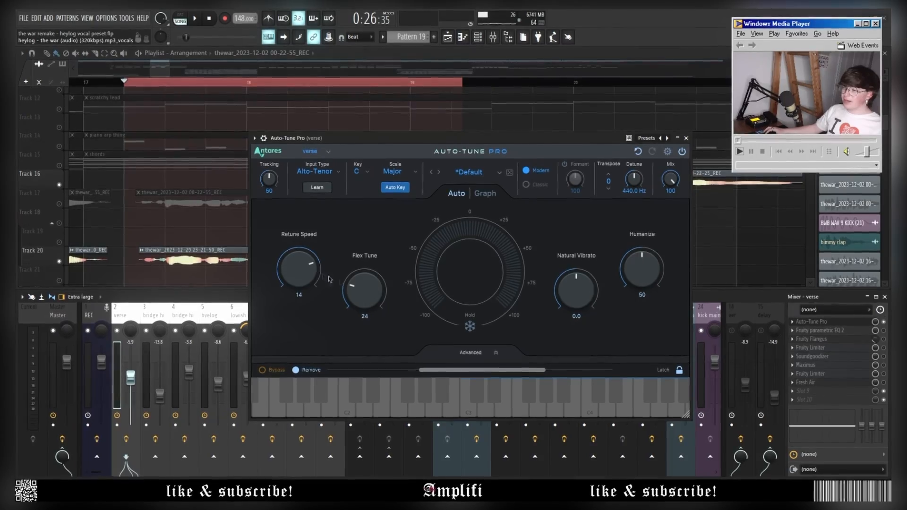
Close Auto-Tune Pro, then stop, replay and stop the looped vocal section.
left_click(686, 138)
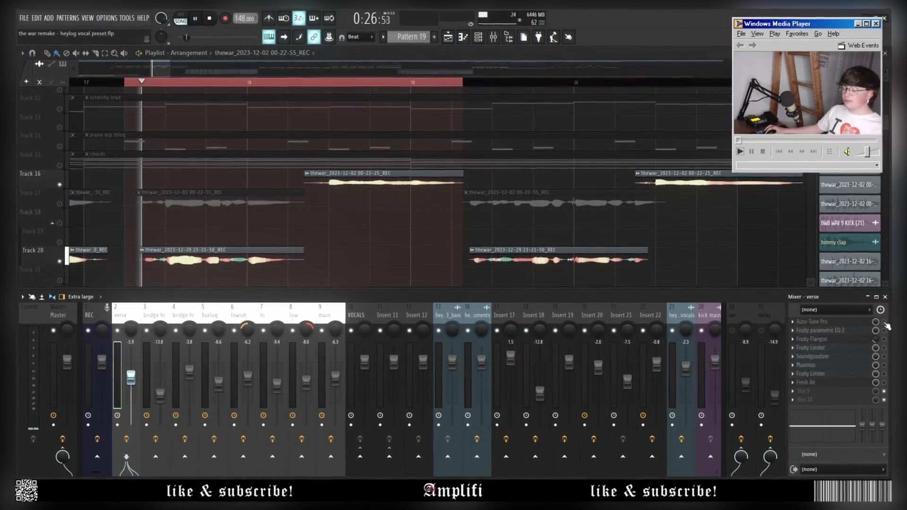
key("space")
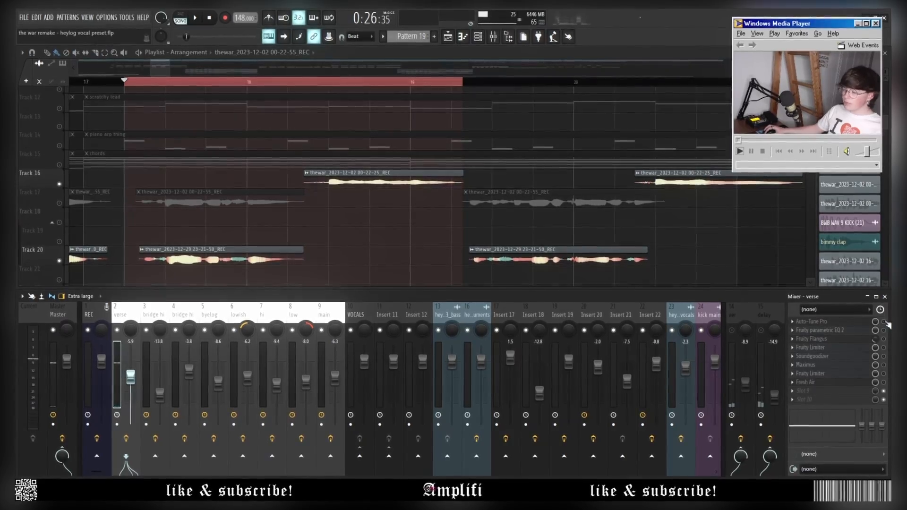
key("space")
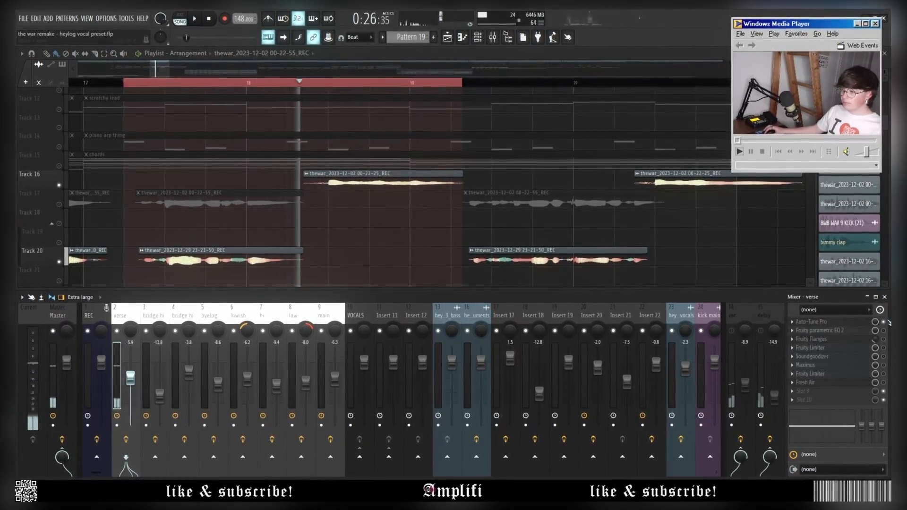
key("space")
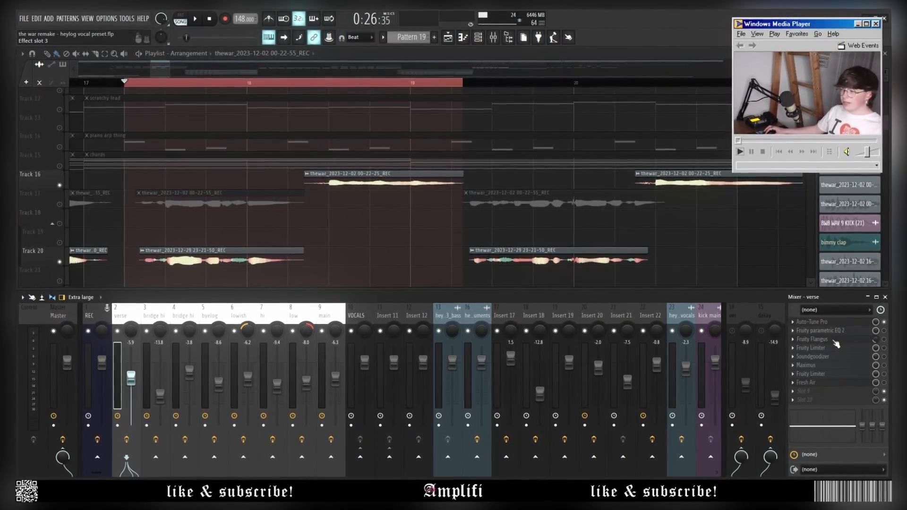
In the verse parametric EQ 2, shift the mid dip to ~1425 Hz, audition a sharp boost, then undo it.
left_click(836, 340)
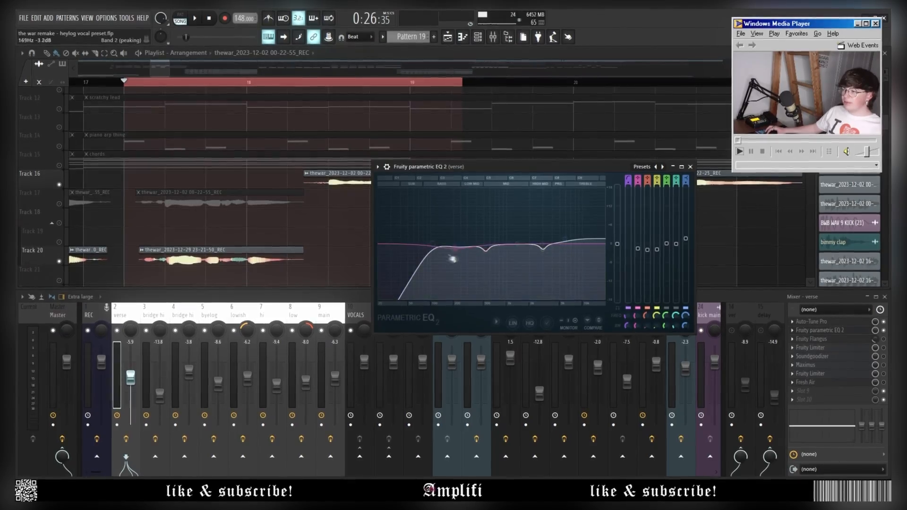
left_click_drag(495, 256, 495, 255)
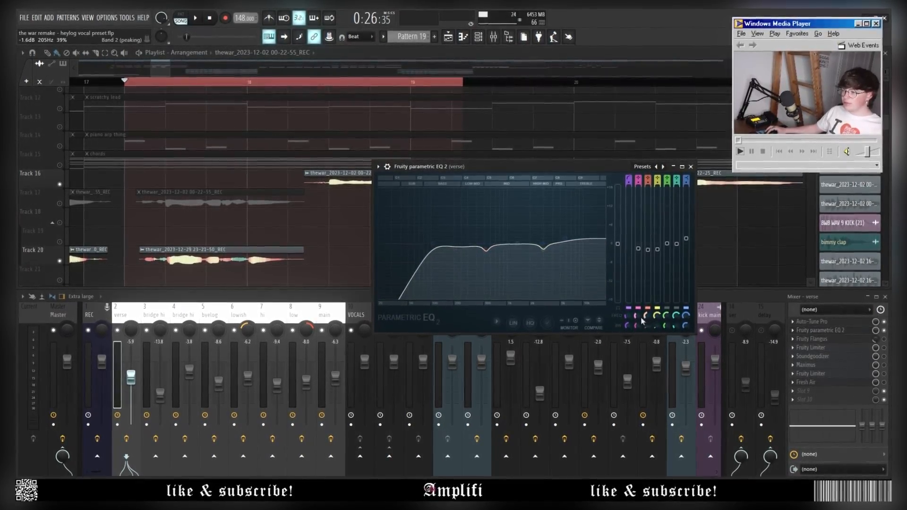
mouse_move(645, 315)
left_mouse_down()
mouse_move(646, 300)
mouse_move(650, 316)
left_mouse_up()
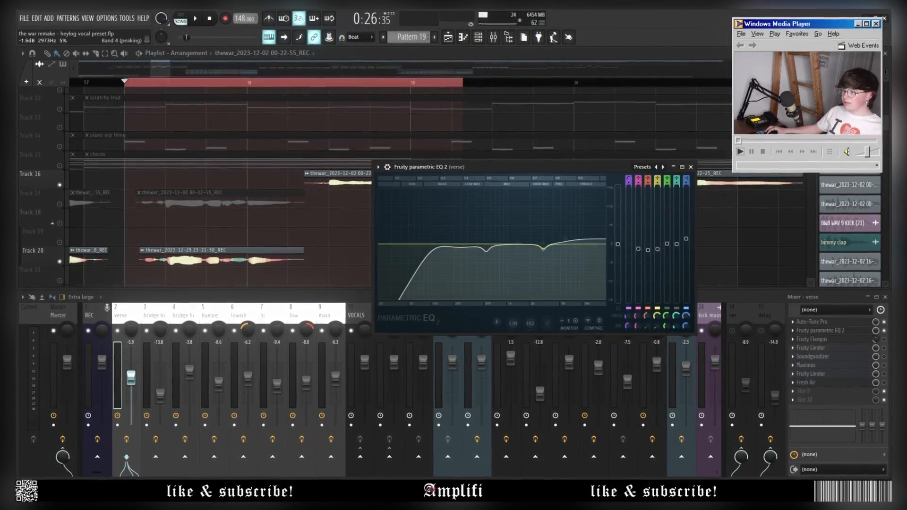
left_click_drag(650, 256, 647, 202)
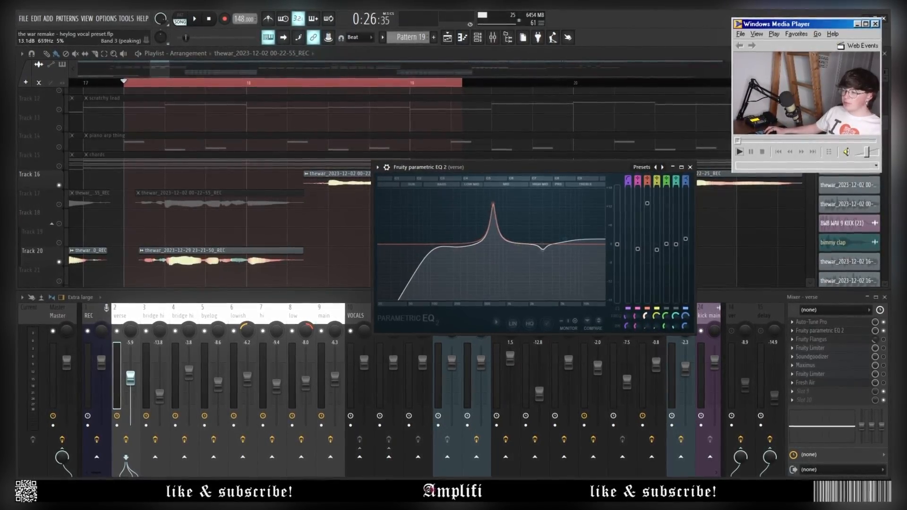
key("space")
key("space")
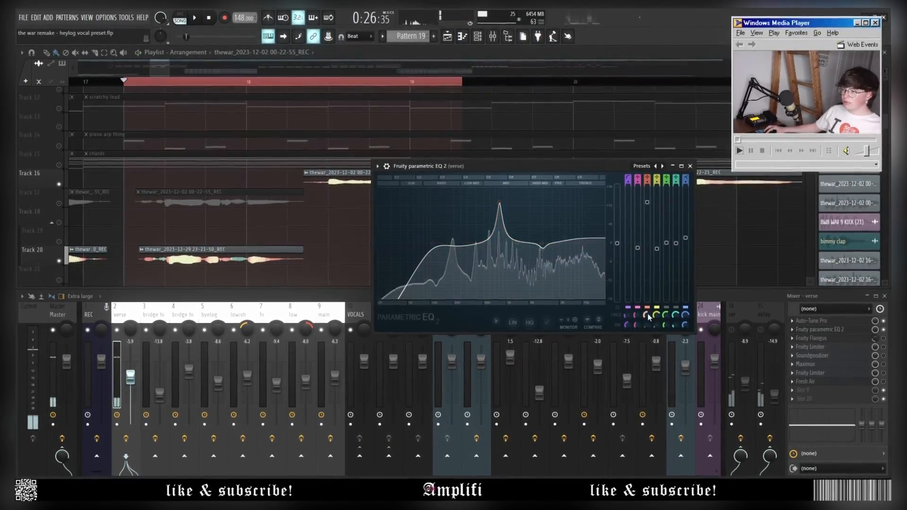
key("ctrl+z")
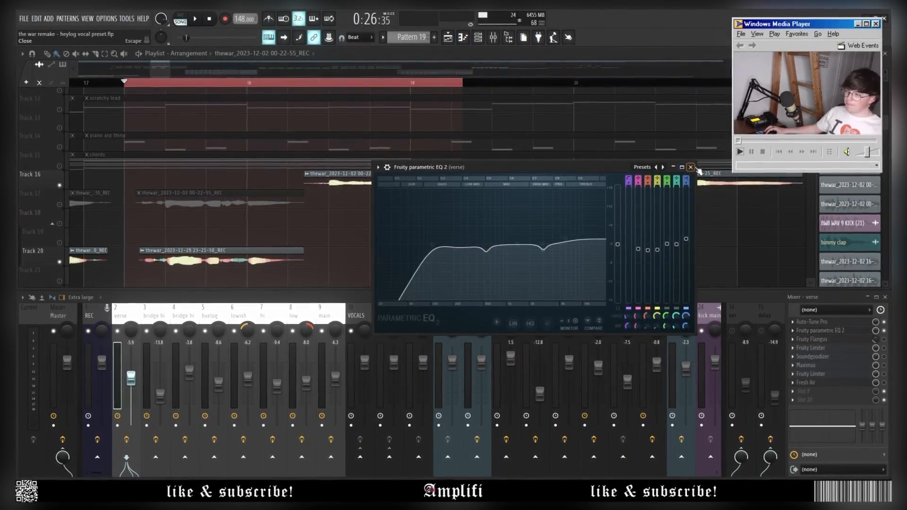
Close the EQ, audition the loop through the verse Fruity Flangus, then close it.
left_click(822, 330)
left_click(822, 340)
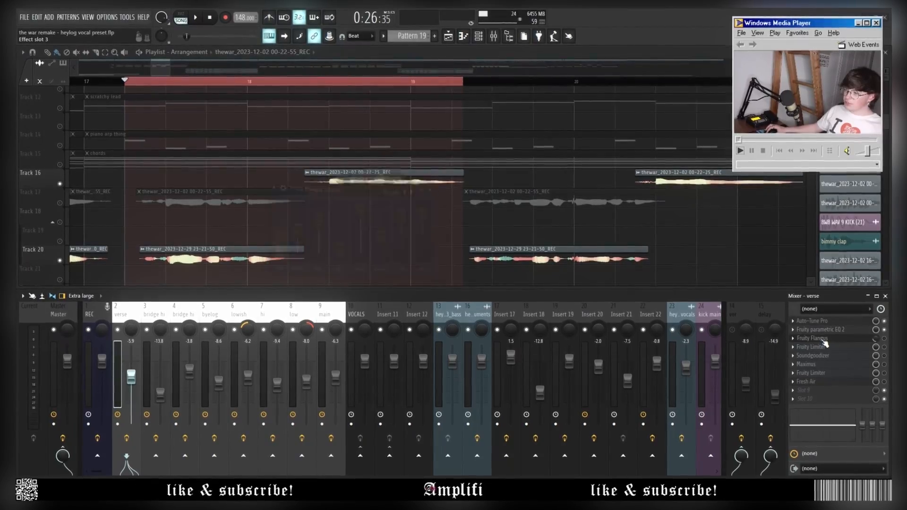
left_click(822, 340)
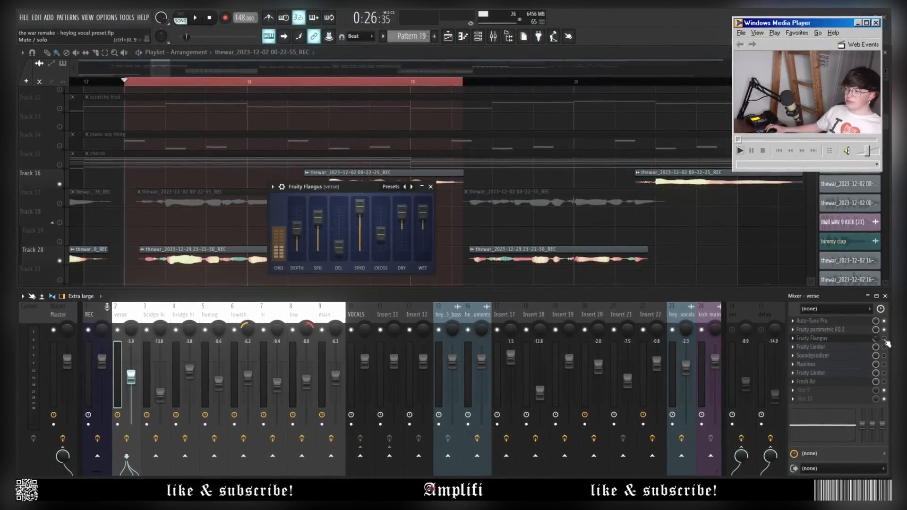
key("space")
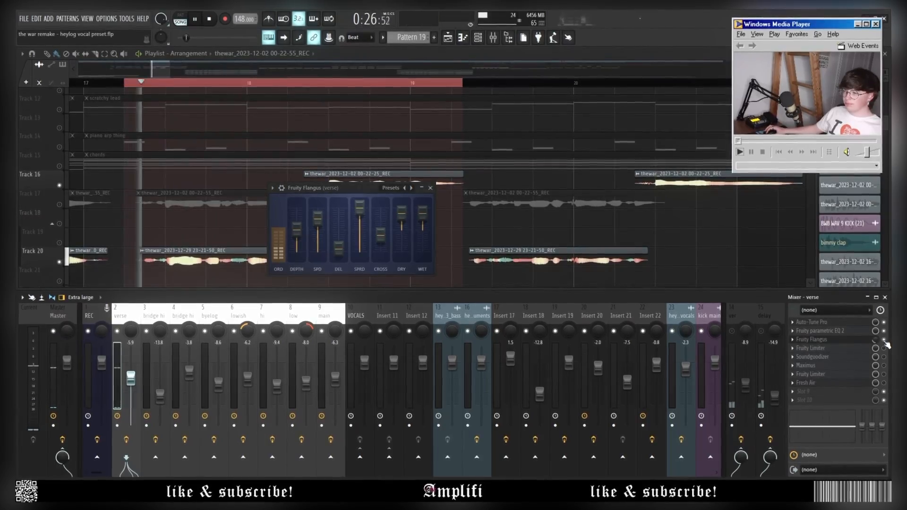
key("space")
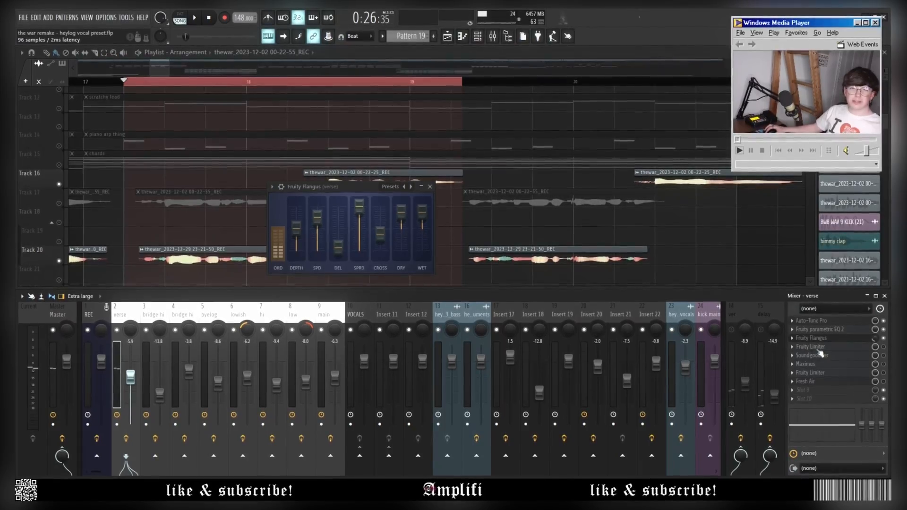
key("Escape")
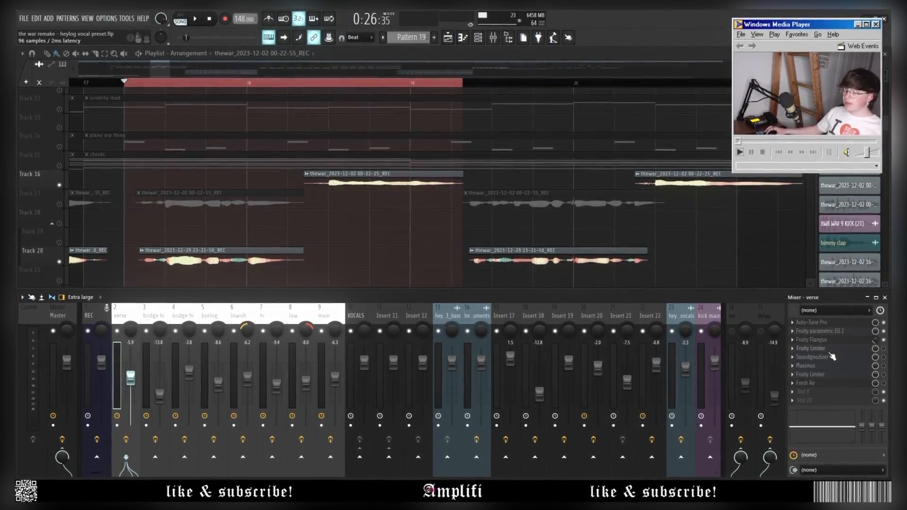
Show the verse Fruity Limiter in compressor mode and play the loop through it from the start.
left_click(830, 352)
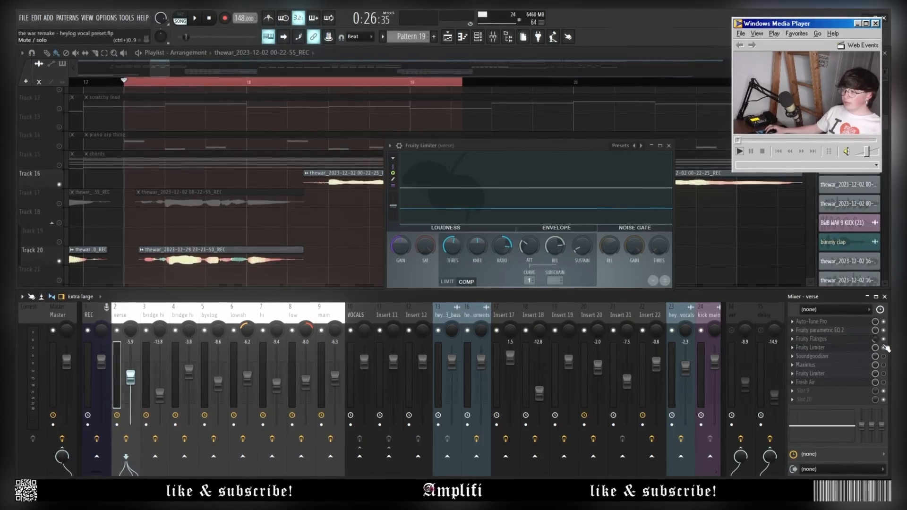
key("space")
key("space")
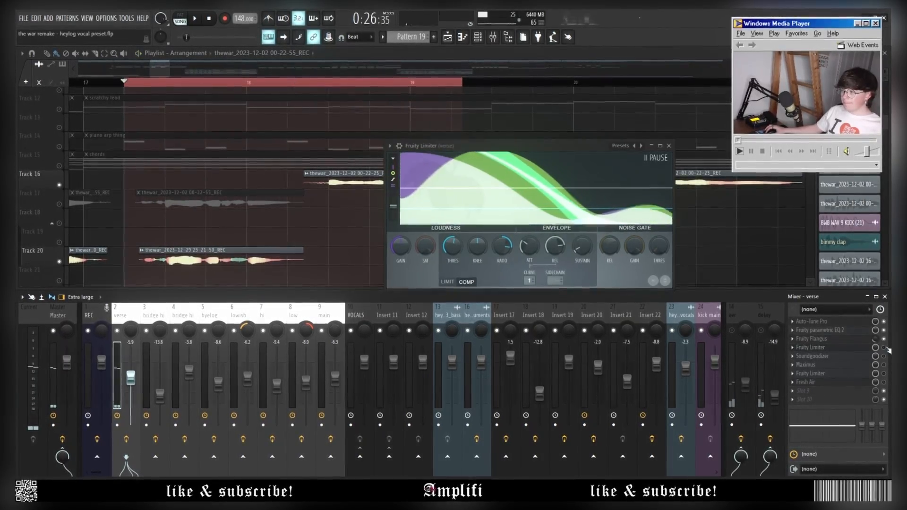
key("space")
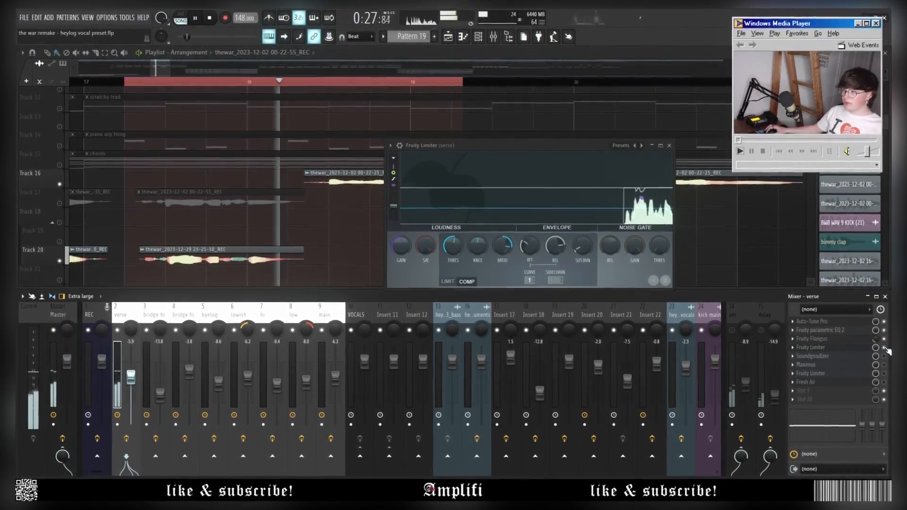
key("space")
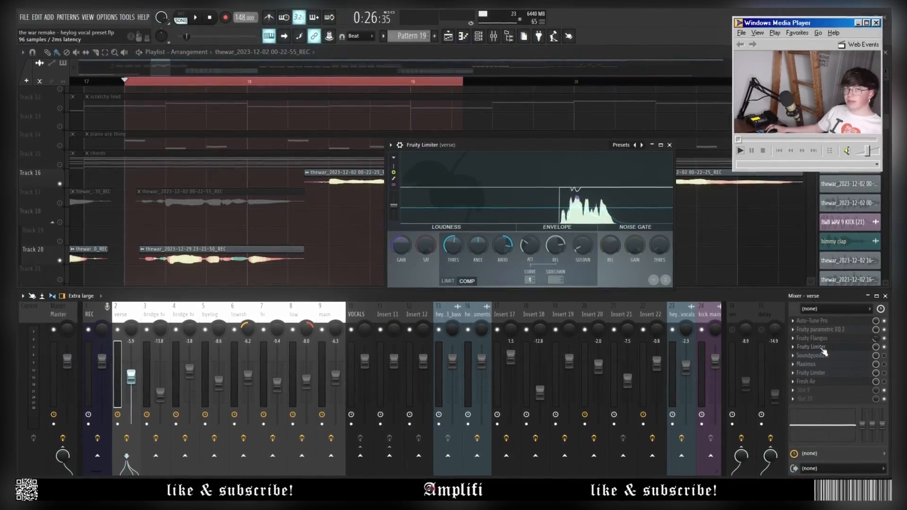
Open the verse Soundgoodizer and load Maximus into effect slot 9 with preset a.
left_click(820, 355)
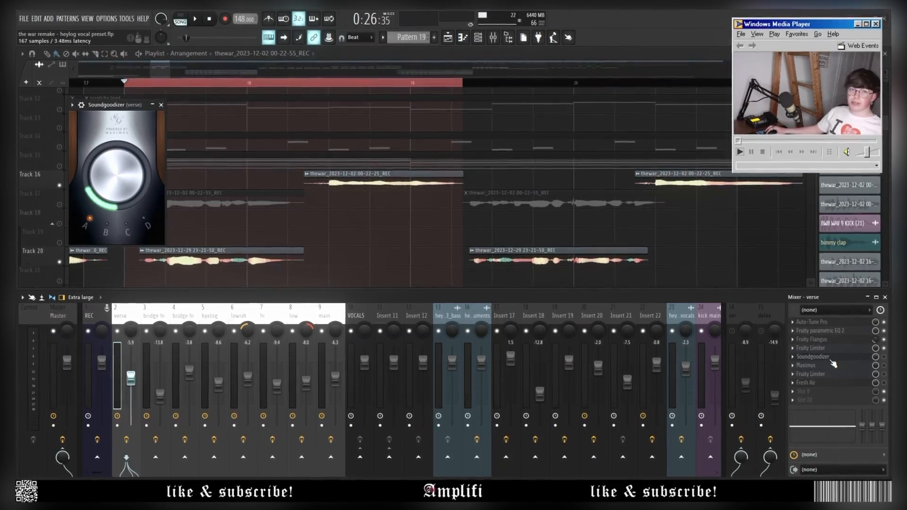
left_click(820, 389)
left_click(492, 451)
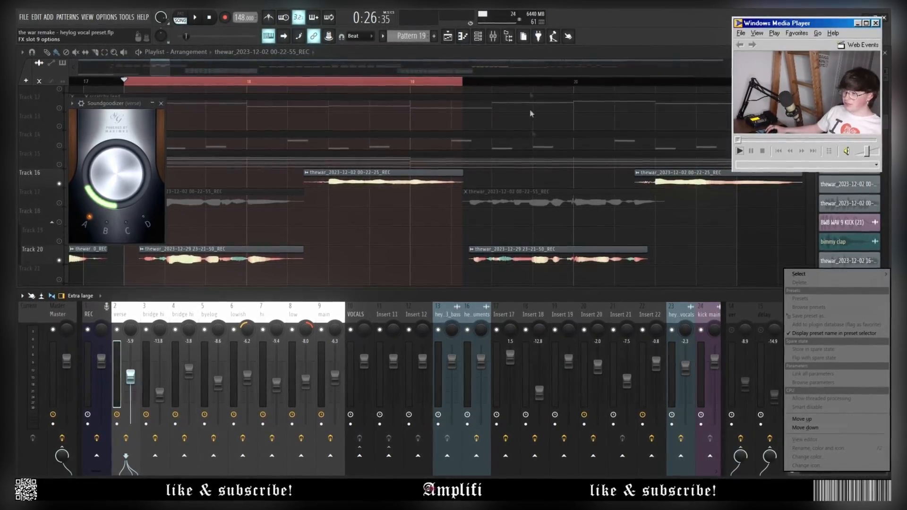
left_click(522, 156)
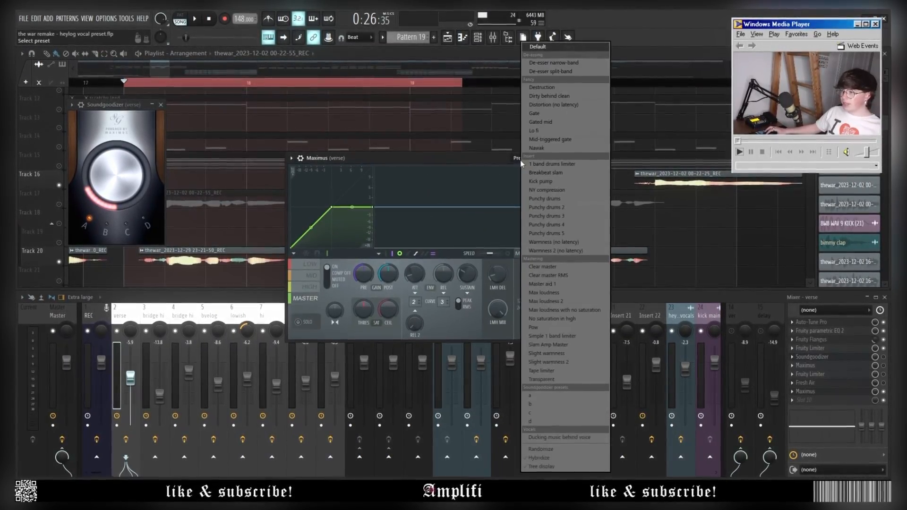
left_click(578, 395)
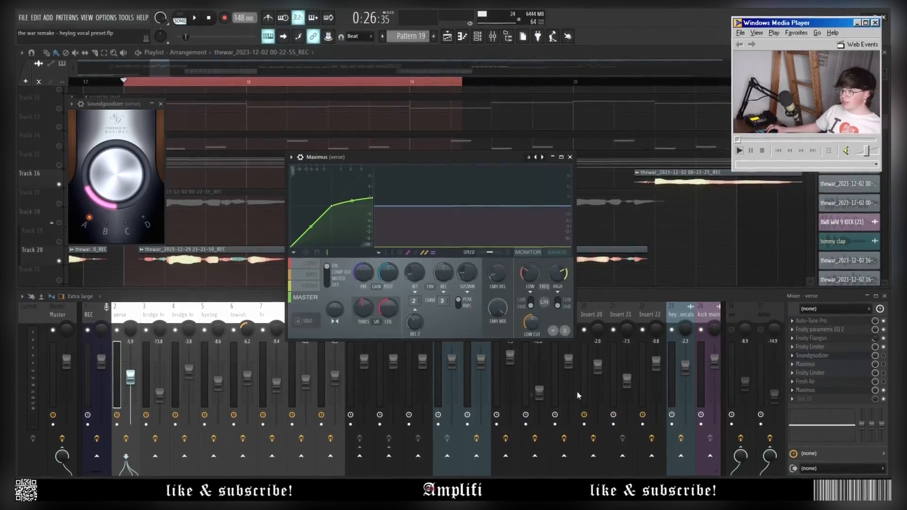
Check the Maximus mid, high, master and low bands, then choose Delete on the second Maximus.
left_click(313, 275)
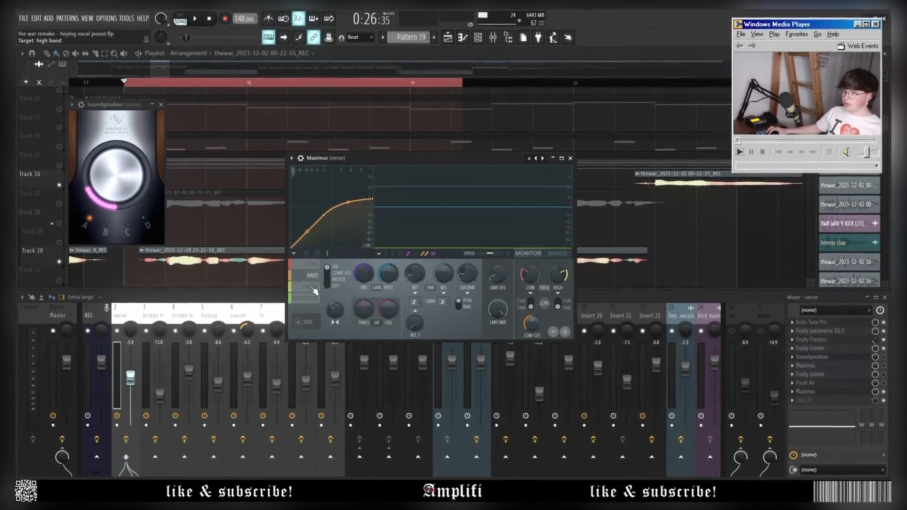
left_click(313, 286)
left_click(313, 297)
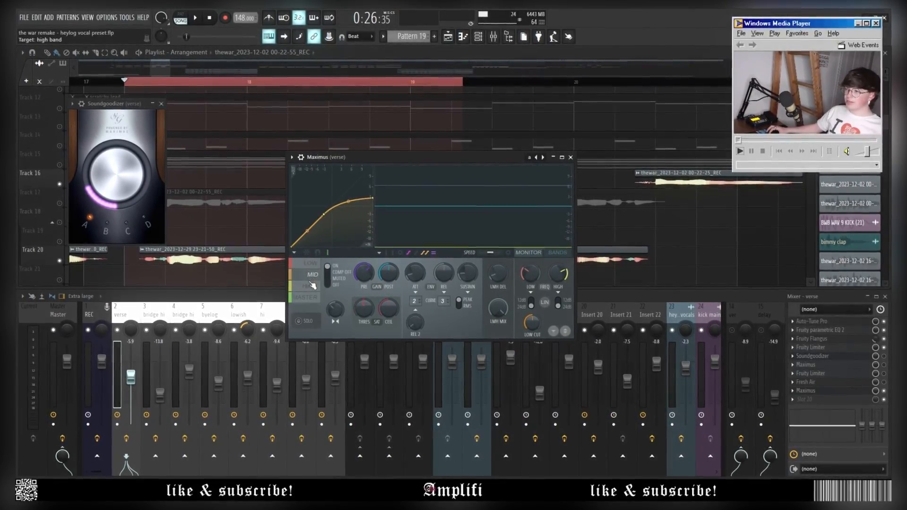
left_click(312, 268)
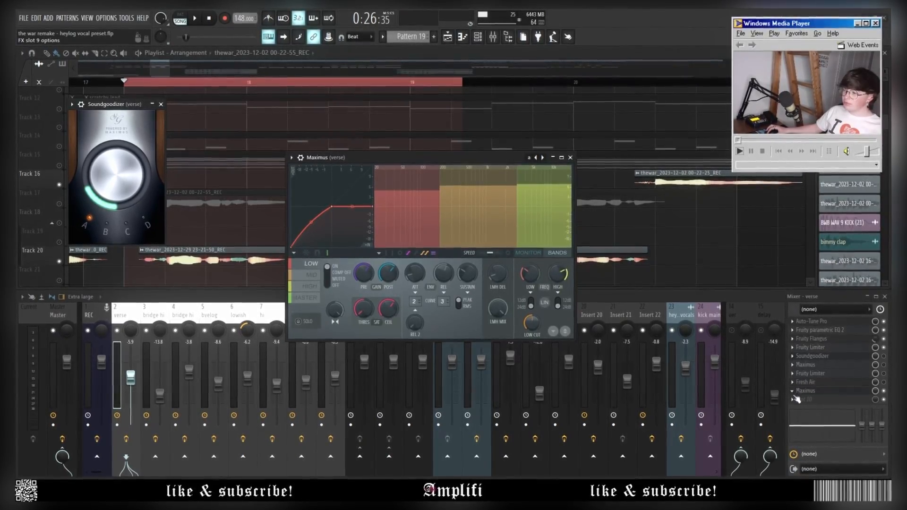
right_click(800, 377)
left_click(799, 272)
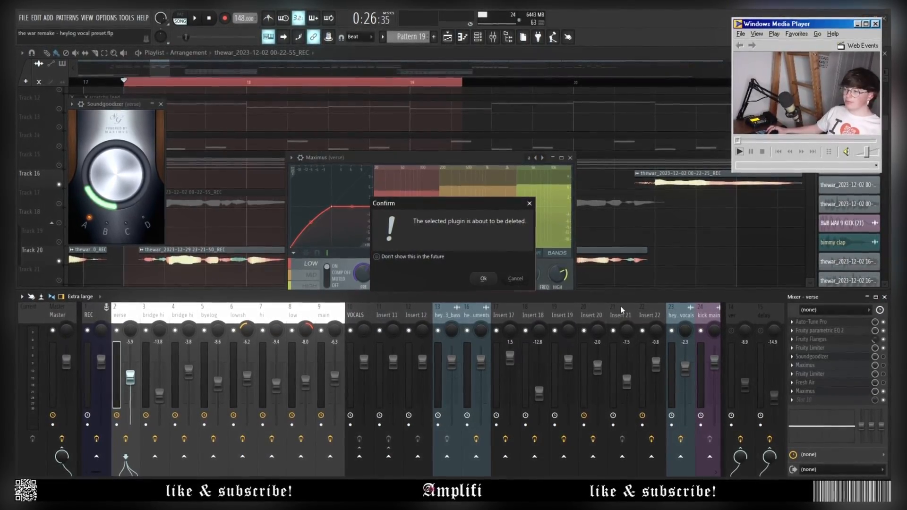
Confirm removing the second Maximus, close Soundgoodizer, and play the song twice to hear the change.
left_click(491, 282)
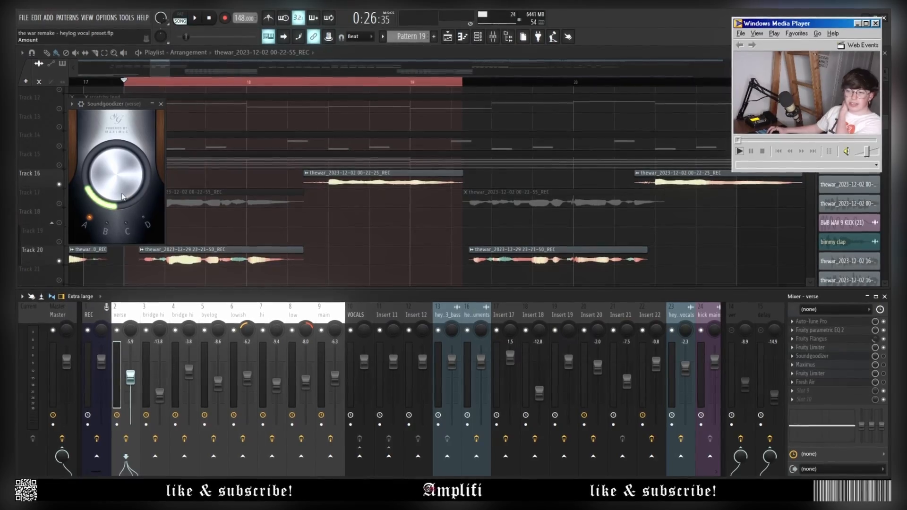
left_click(854, 358)
key("space")
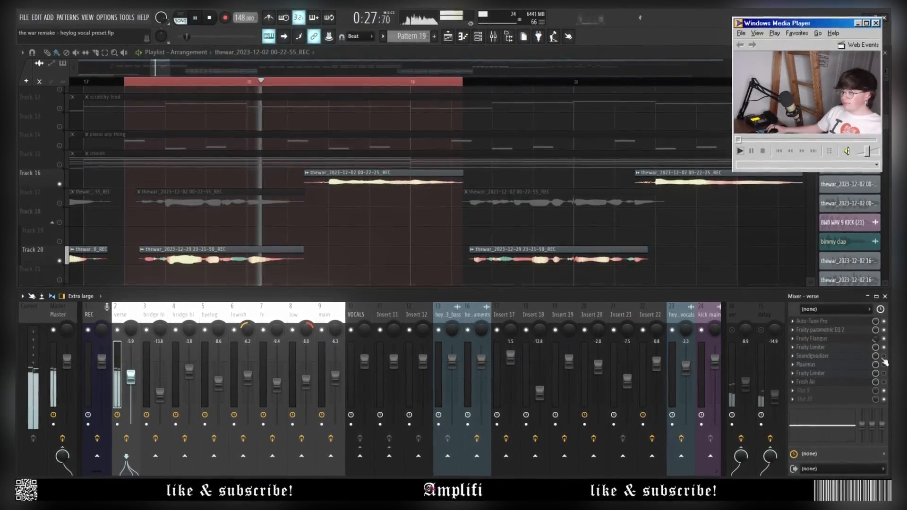
key("space")
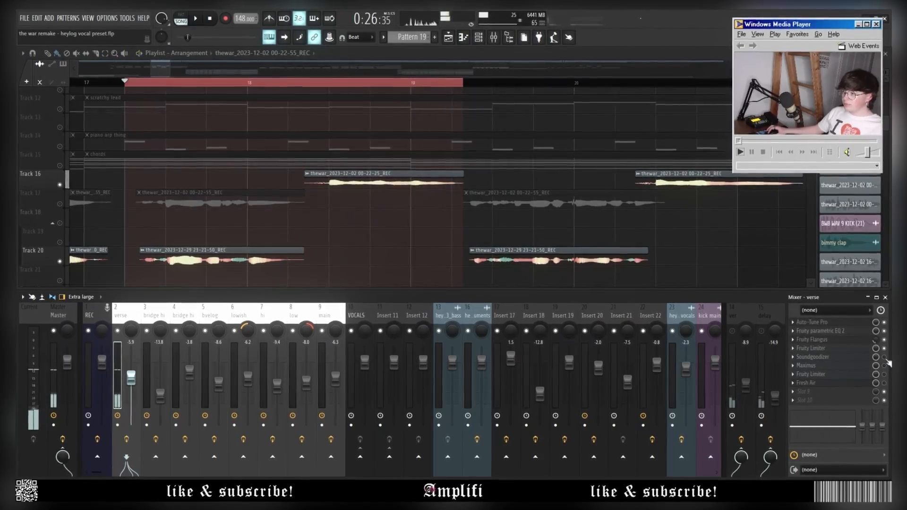
key("space")
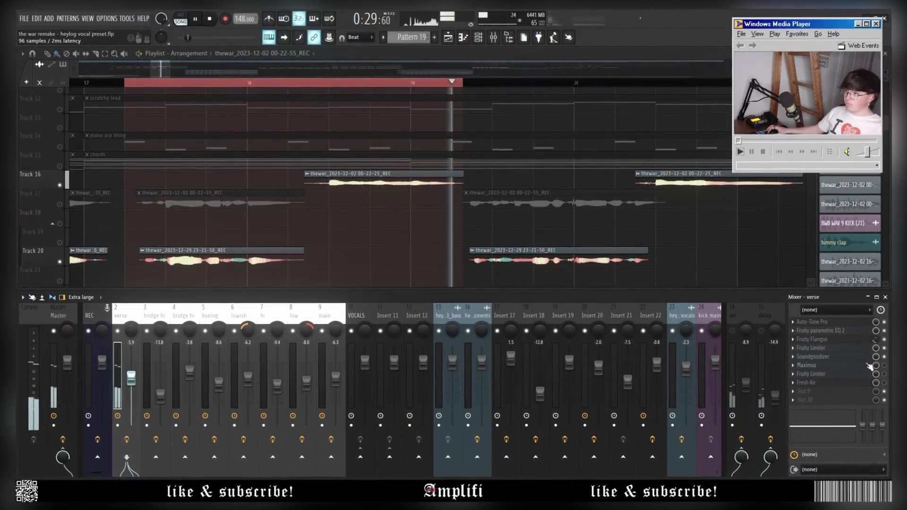
key("space")
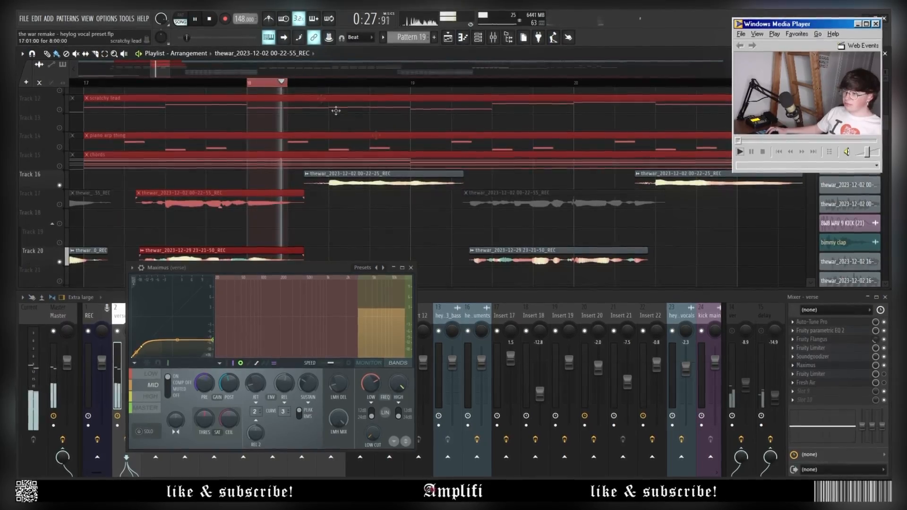
Set the loop region to about bars 17–19, audition it, and move the Maximus window up.
key("space")
left_click_drag(247, 82, 229, 83)
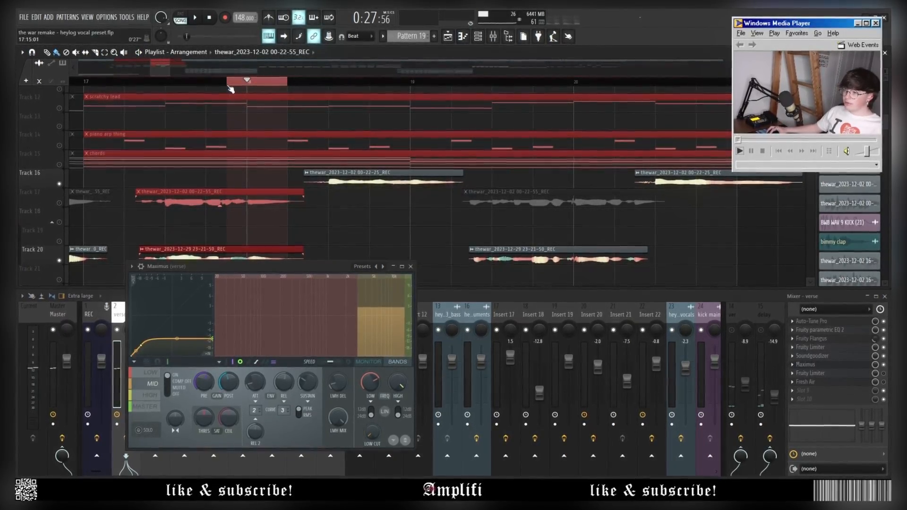
key("space")
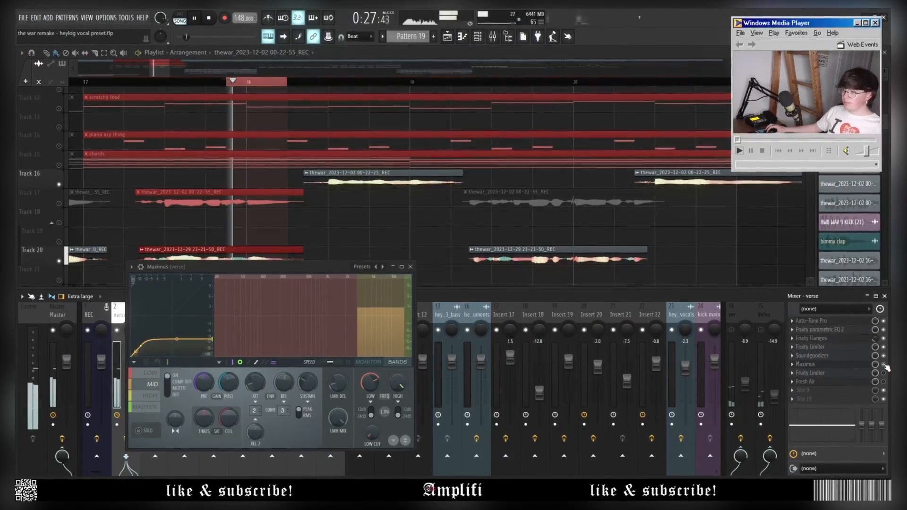
key("space")
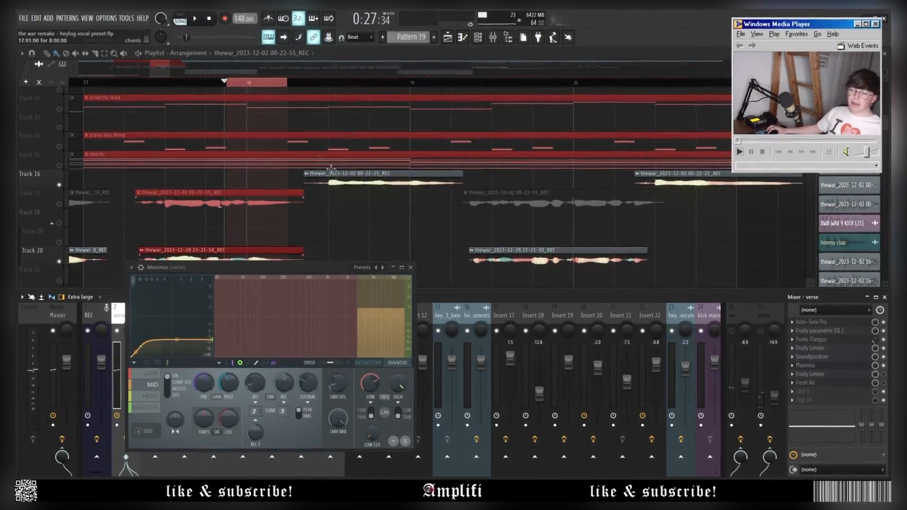
left_click_drag(123, 84, 461, 117)
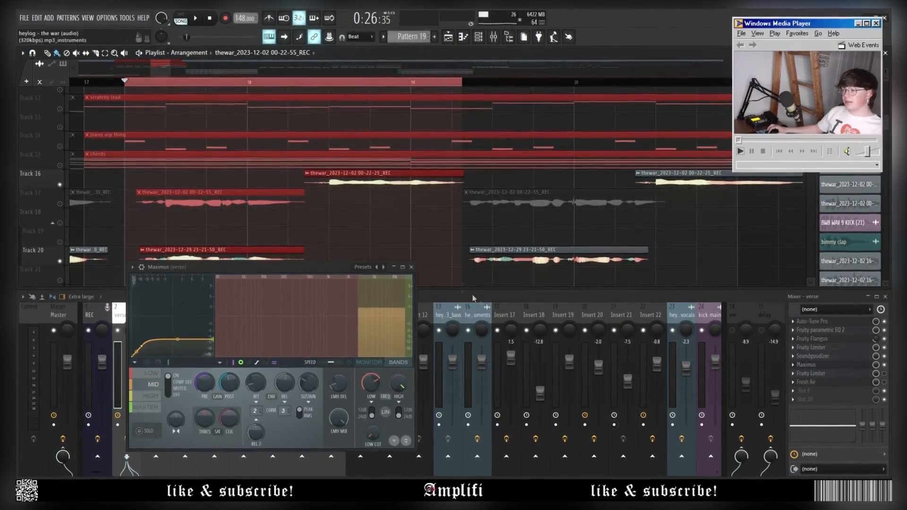
left_click_drag(321, 266, 307, 177)
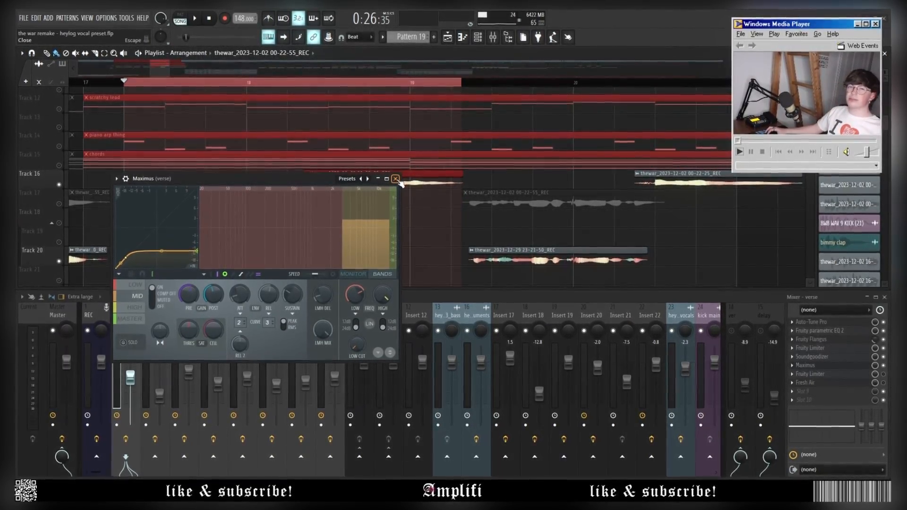
Close Maximus, review the verse Fruity Limiter and Fresh Air during playback, then close all plugin windows.
left_click(395, 178)
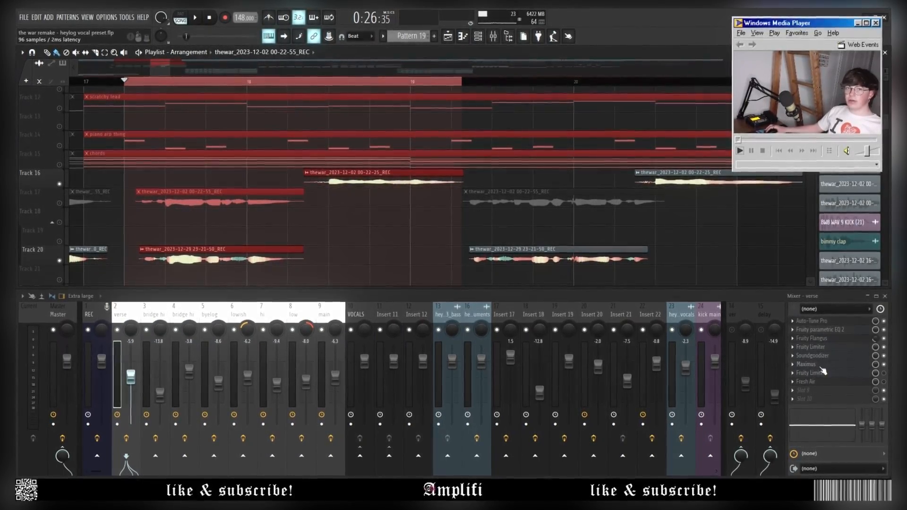
left_click(846, 374)
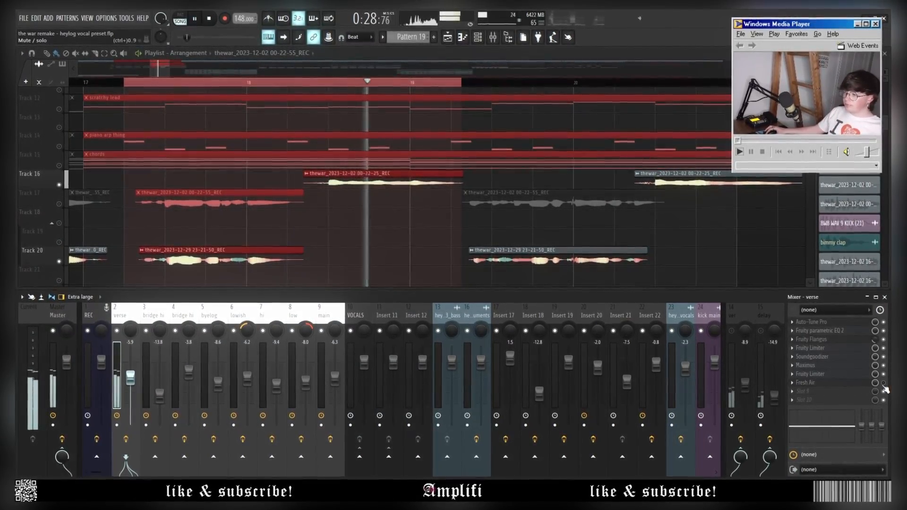
key("space")
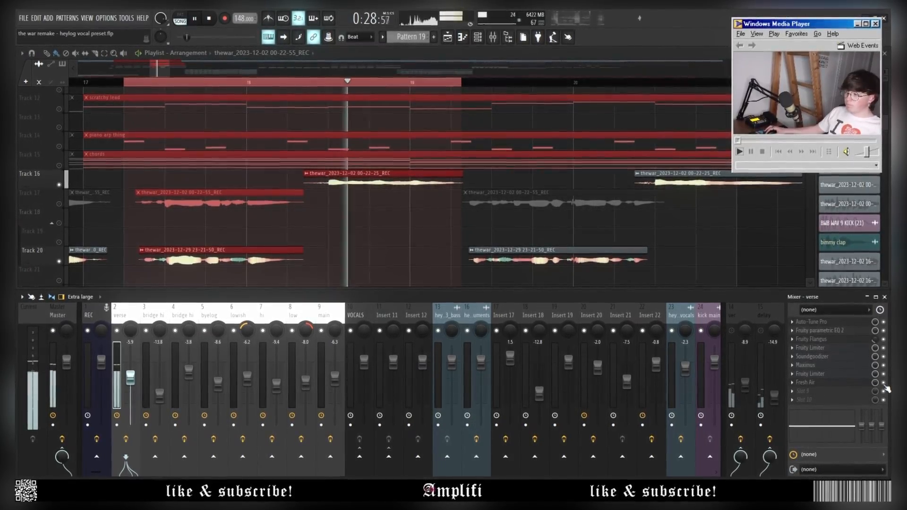
key("space")
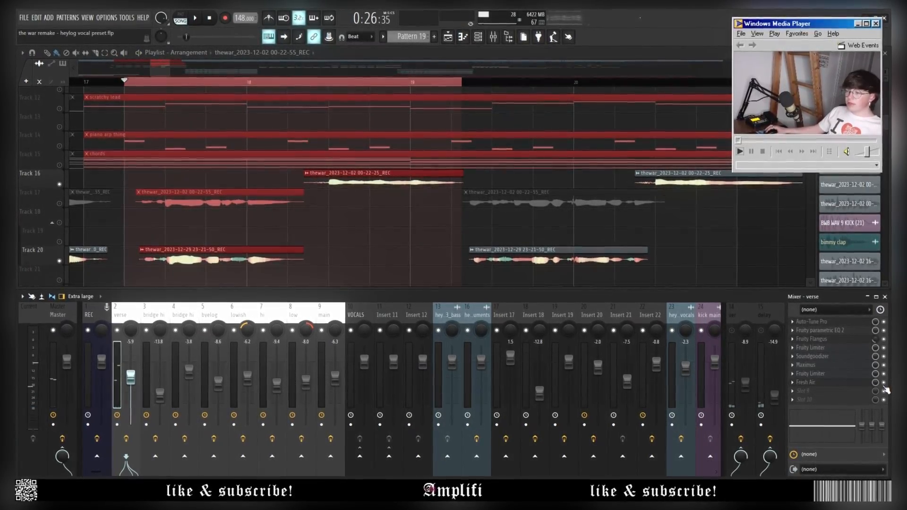
left_click(831, 374)
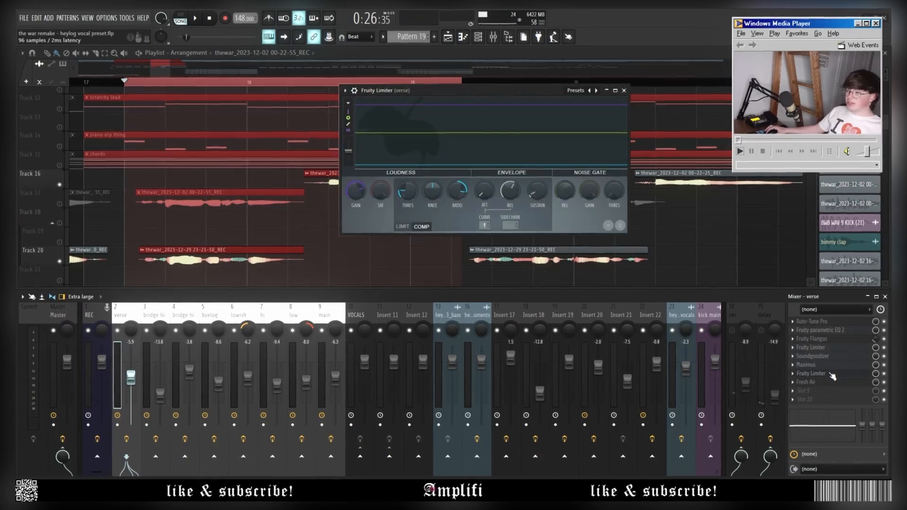
left_click(830, 374)
left_click(830, 374)
left_click(825, 382)
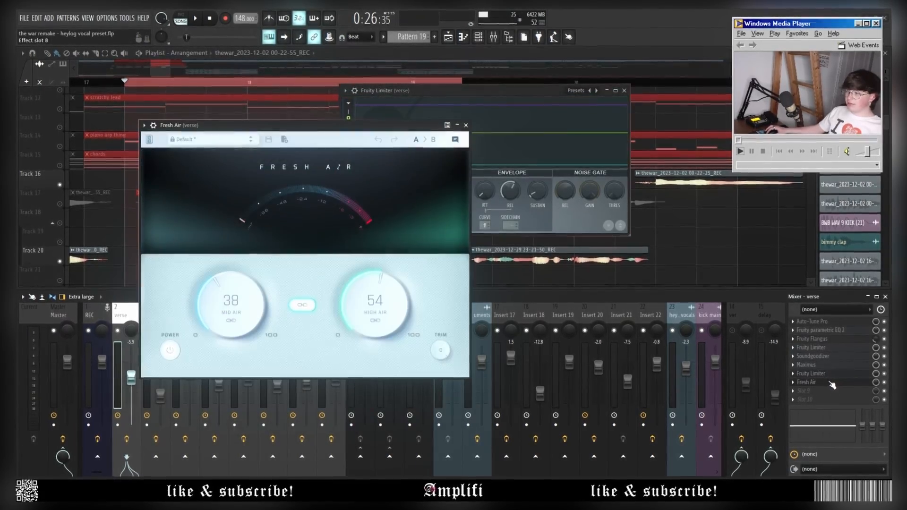
left_click(825, 382)
left_click(824, 374)
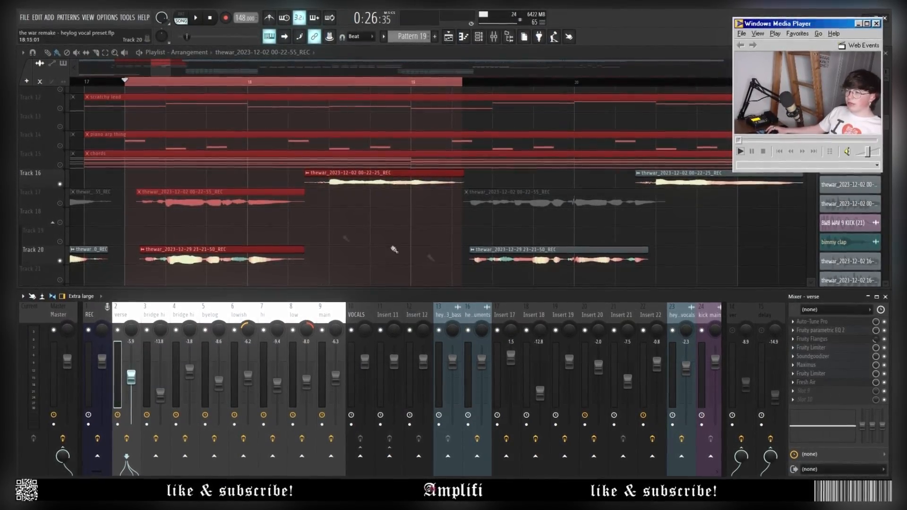
Scroll the playlist to the consolidated lowish, hi, low and main vocal tracks and play that section.
scroll(279, 222, "down", 6)
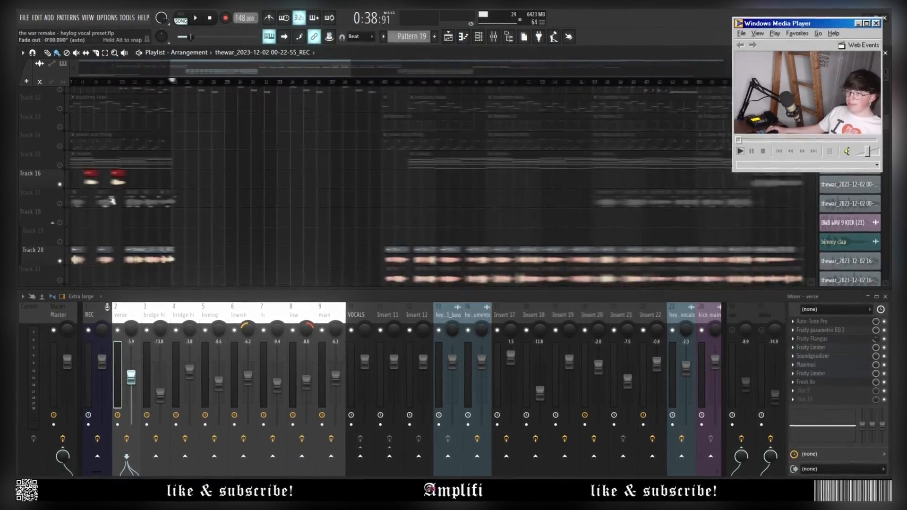
scroll(111, 198, "up", 3)
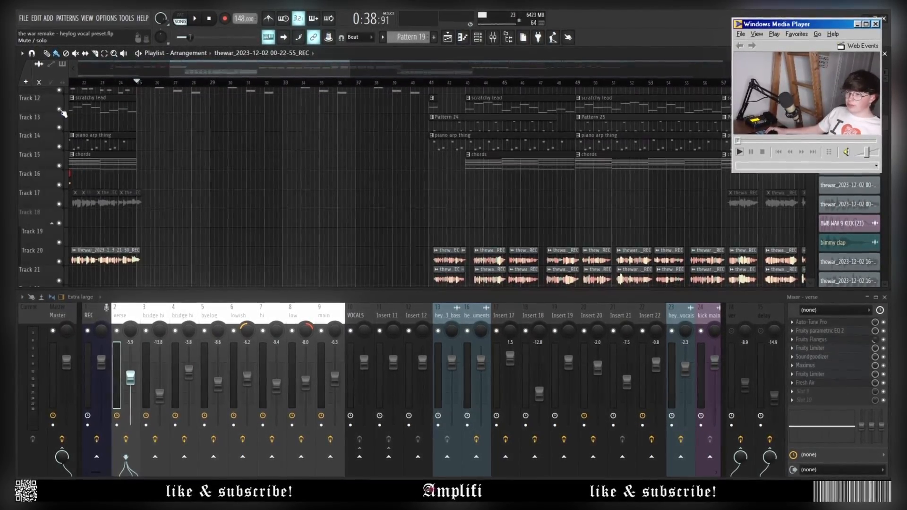
scroll(119, 128, "up", 3)
scroll(119, 127, "down", 5)
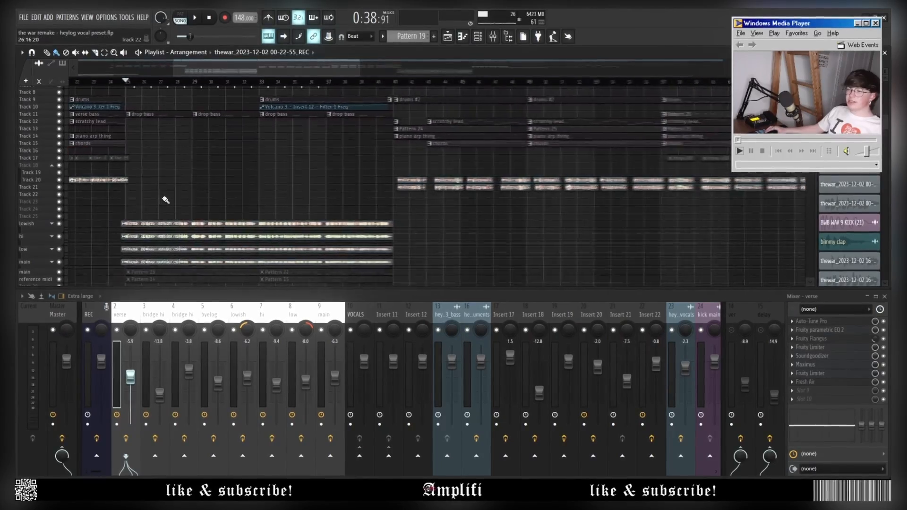
scroll(171, 188, "up", 4)
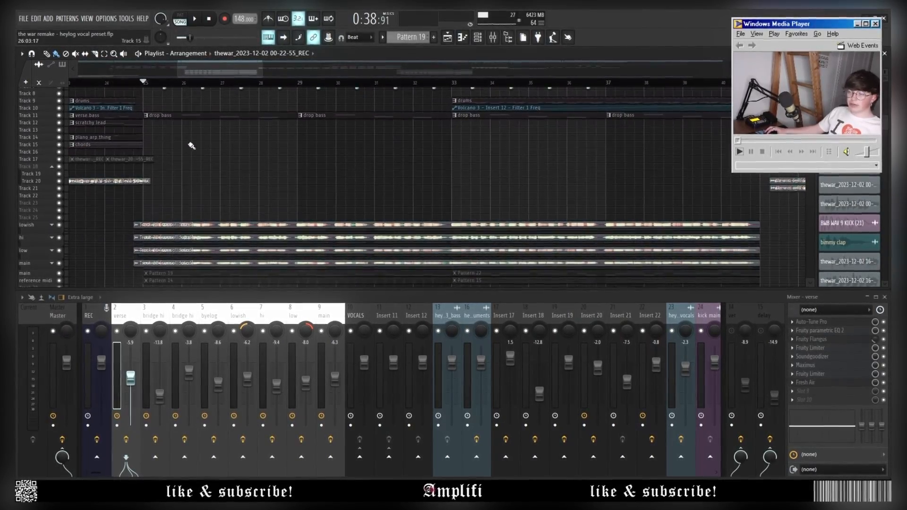
key("space")
scroll(261, 194, "down", 4)
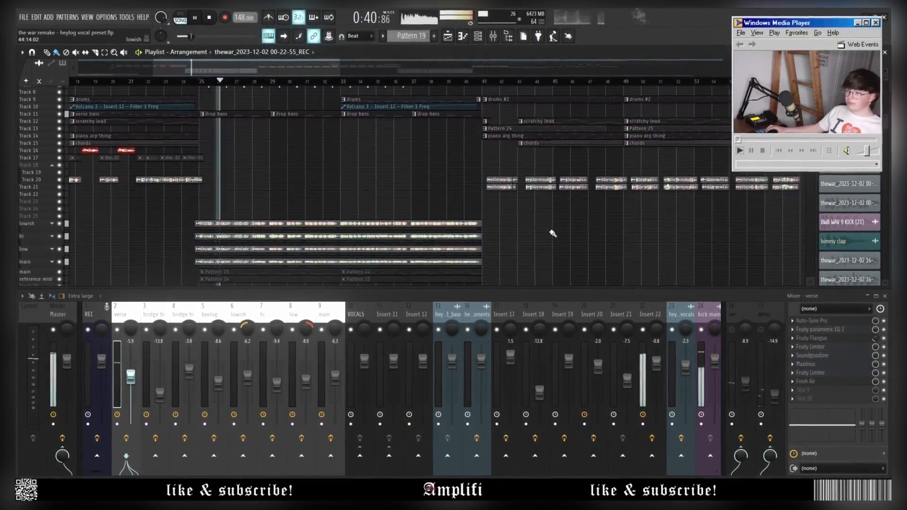
scroll(557, 238, "up", 5)
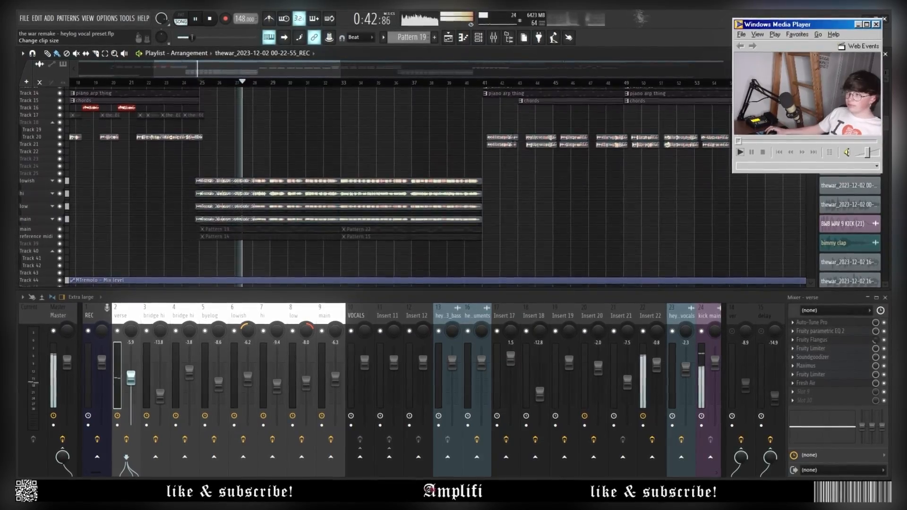
scroll(480, 188, "down", 8)
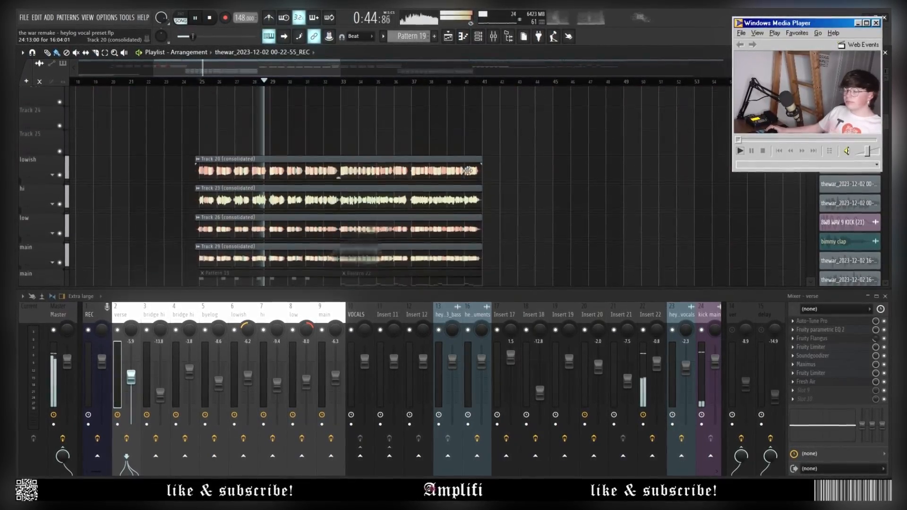
scroll(467, 171, "up", 3)
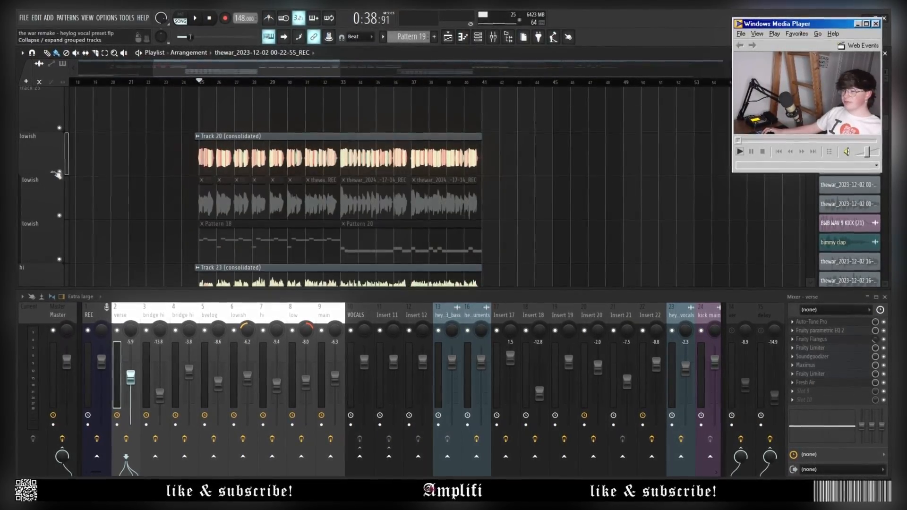
scroll(324, 139, "up", 3)
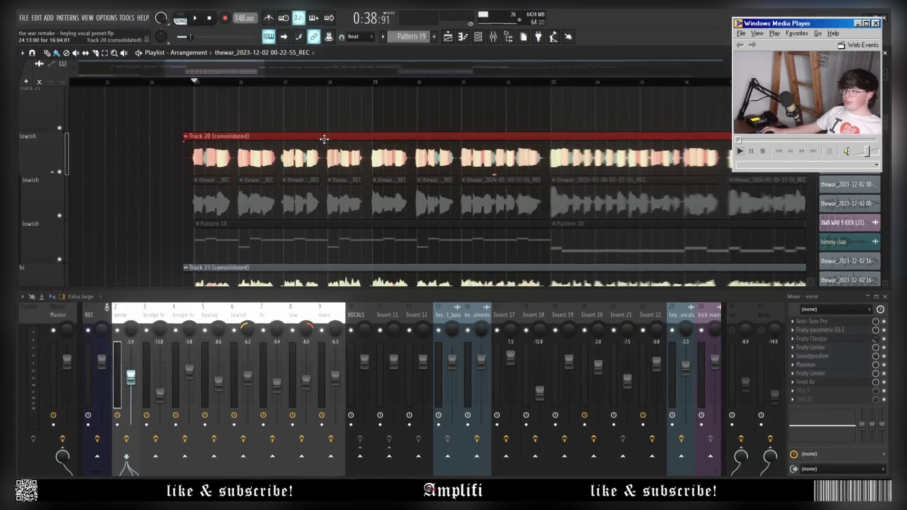
scroll(324, 139, "down", 3)
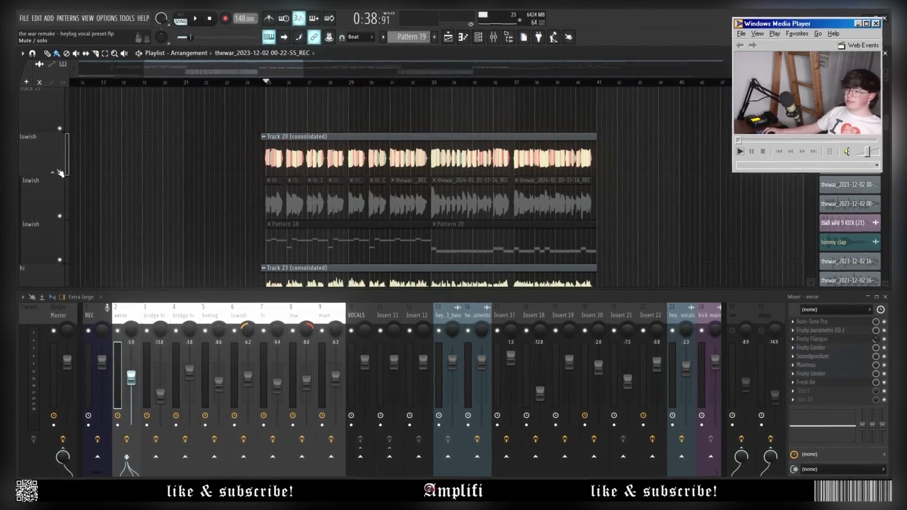
scroll(269, 225, "down", 10)
scroll(271, 229, "up", 5)
scroll(334, 247, "up", 1)
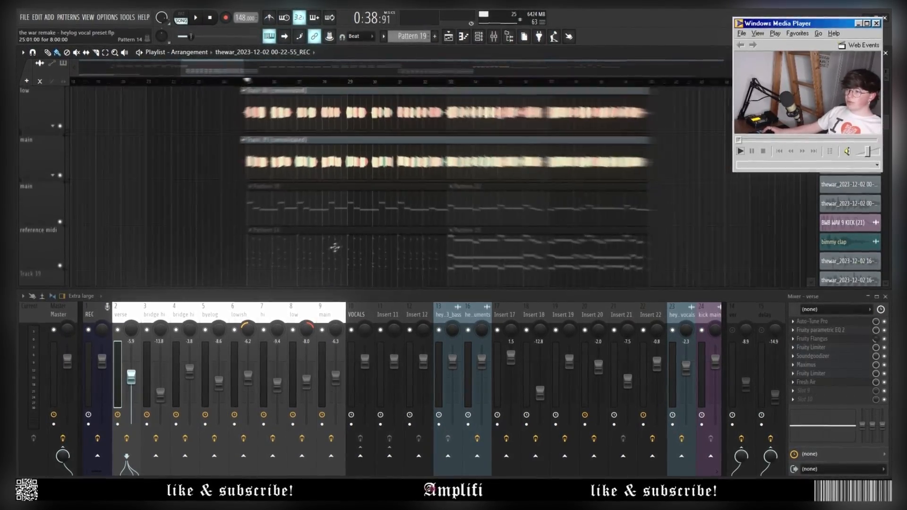
In the Piano roll, select the lower two rows of chord notes and drag their velocities down.
double_click(227, 259)
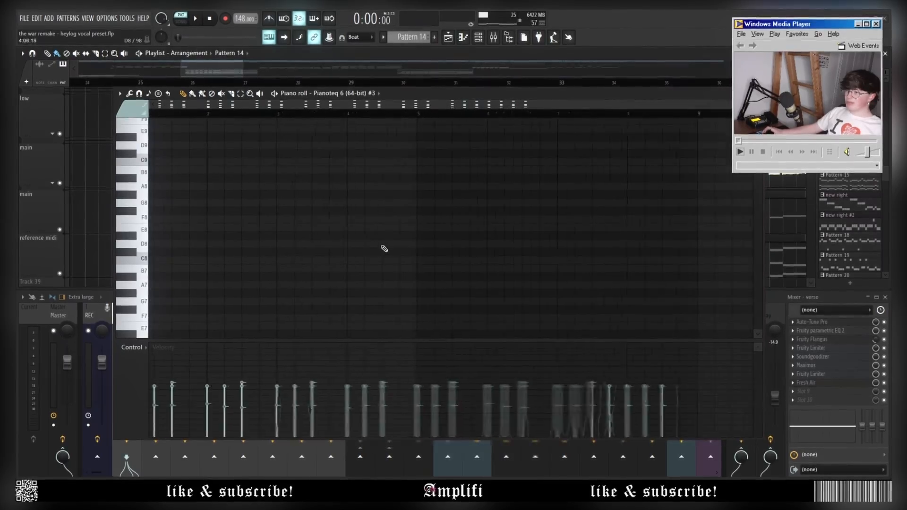
scroll(384, 249, "down", 2)
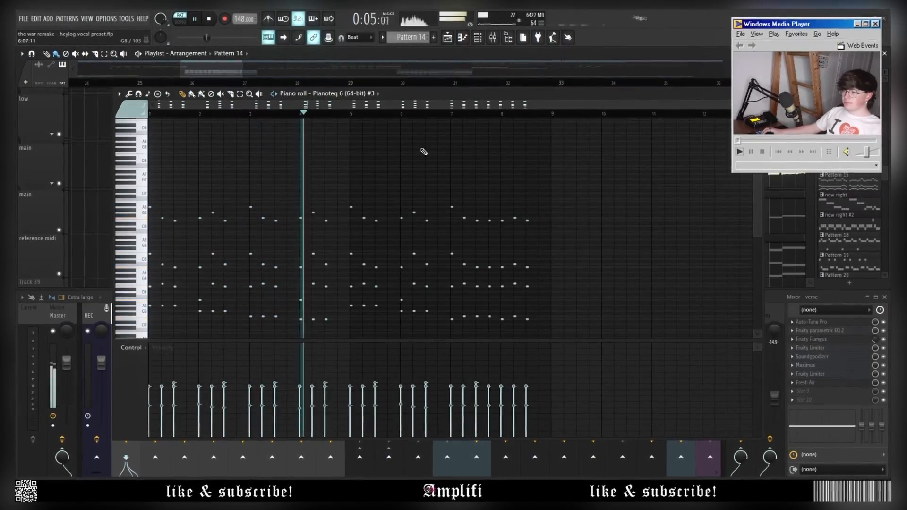
key("space")
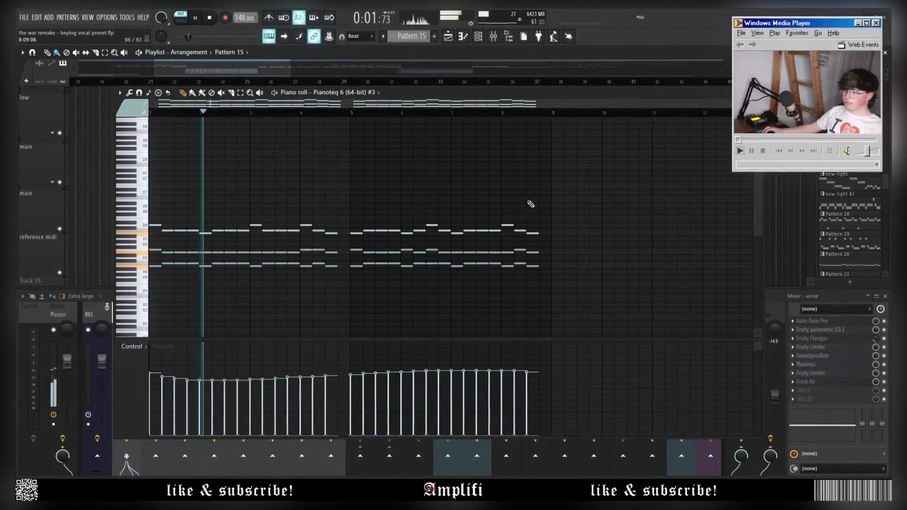
left_click_drag(525, 247, 150, 269)
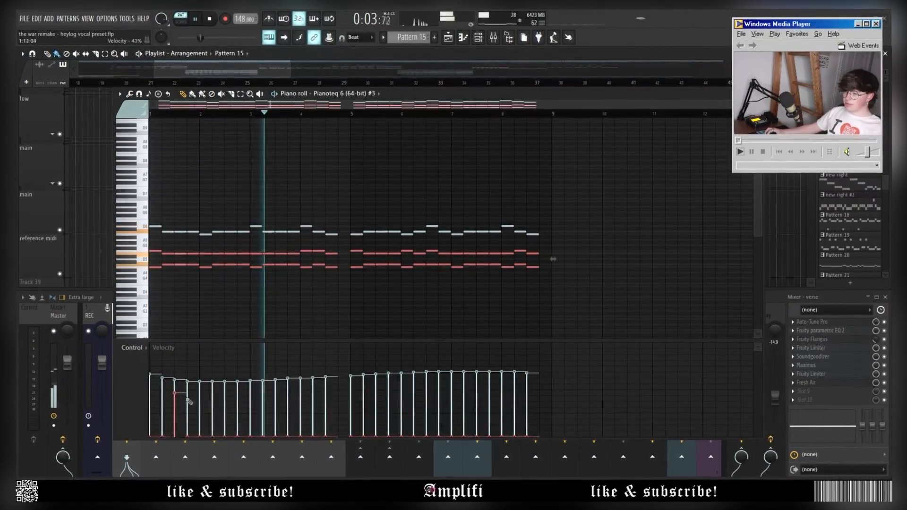
left_click_drag(188, 400, 634, 364)
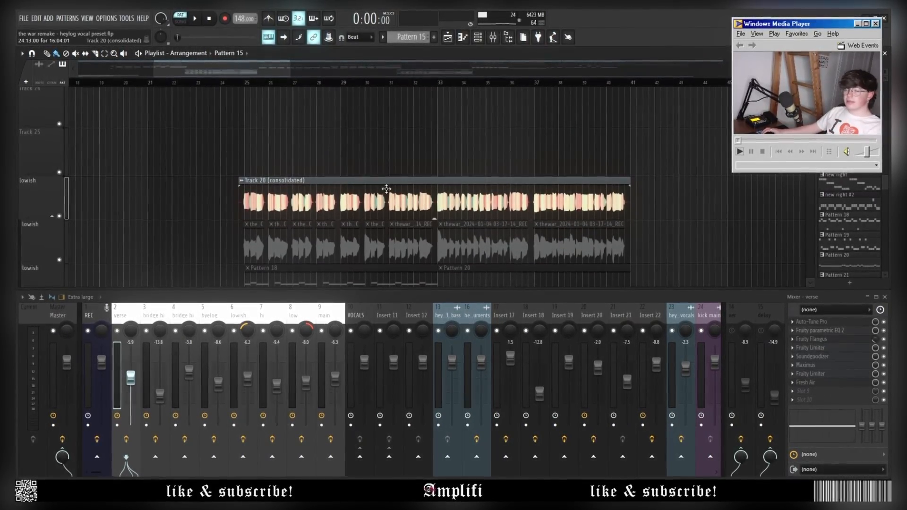
Solo the lowish track, switch to Song mode and place the playhead just before bar 25.
scroll(110, 100, "down", 1)
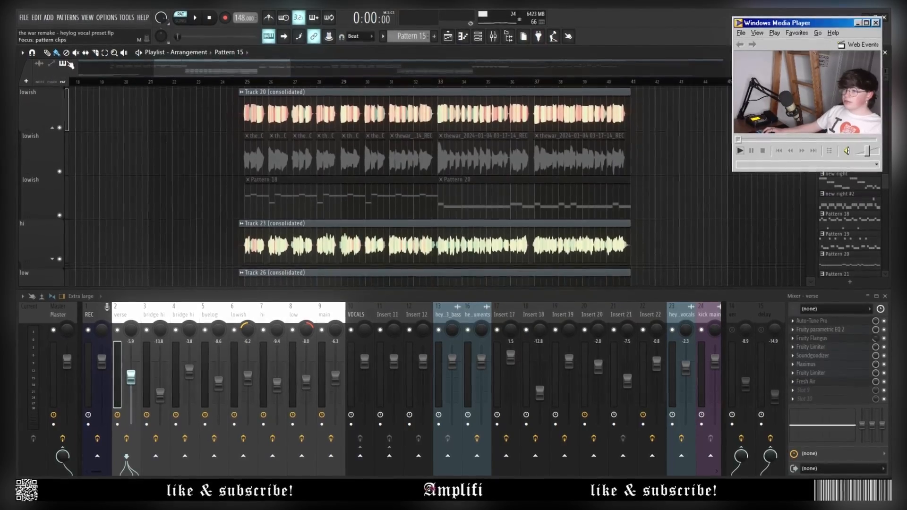
right_click(52, 150)
left_click(61, 172)
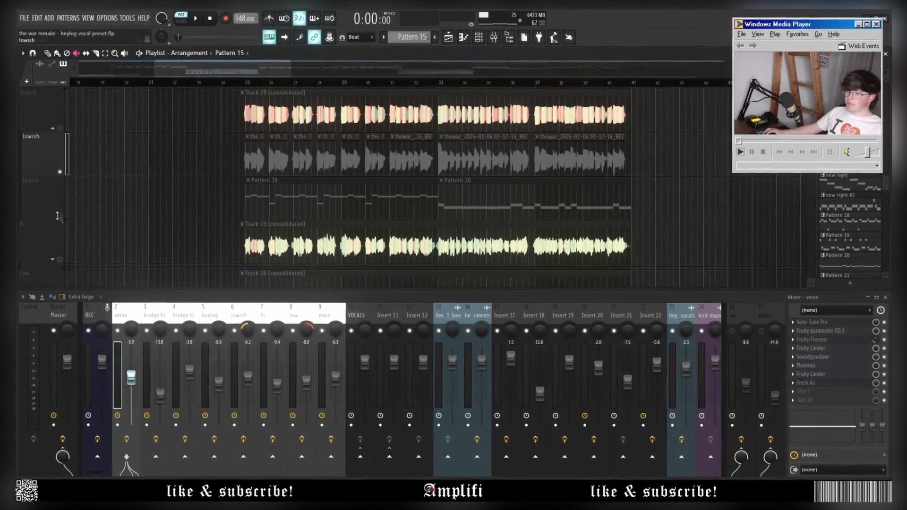
scroll(219, 128, "up", 3)
key("l")
left_click(264, 81)
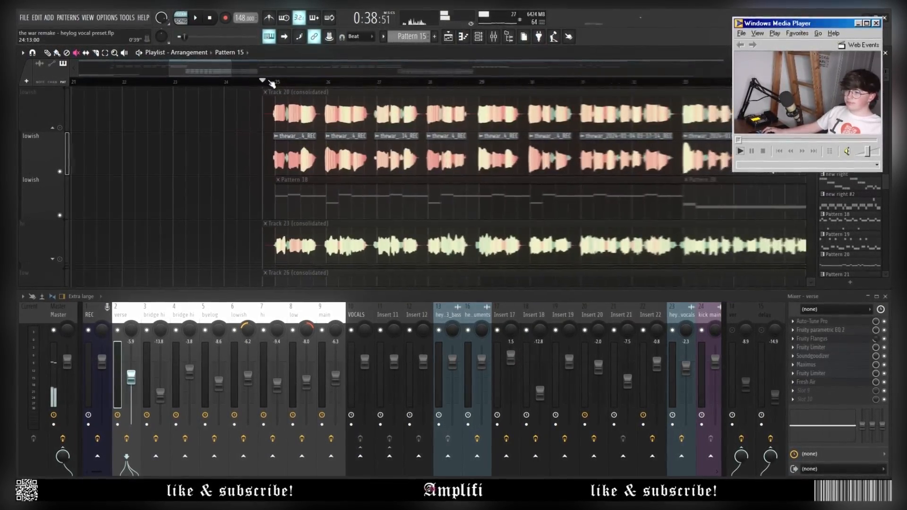
Select the lowish mixer insert, audition from bar 25 and select the Track 20 (consolidated) clip.
scroll(619, 203, "down", 3)
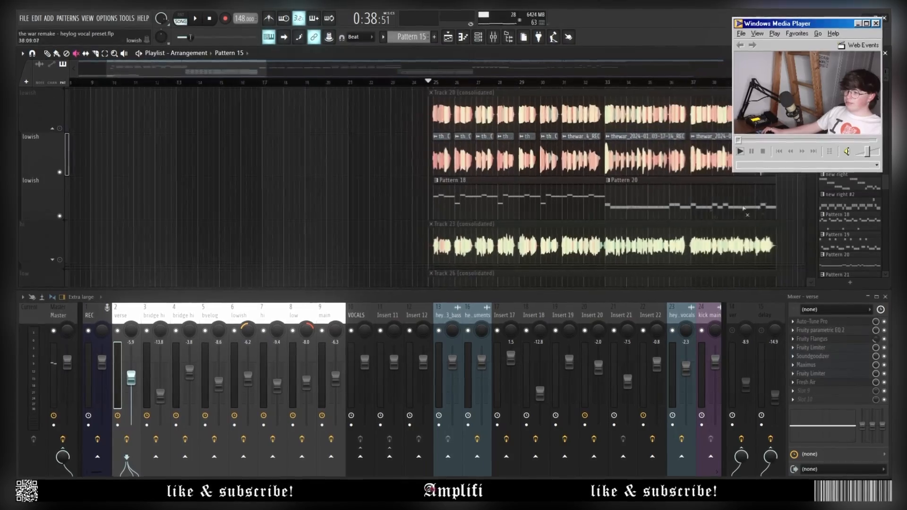
left_click(238, 314)
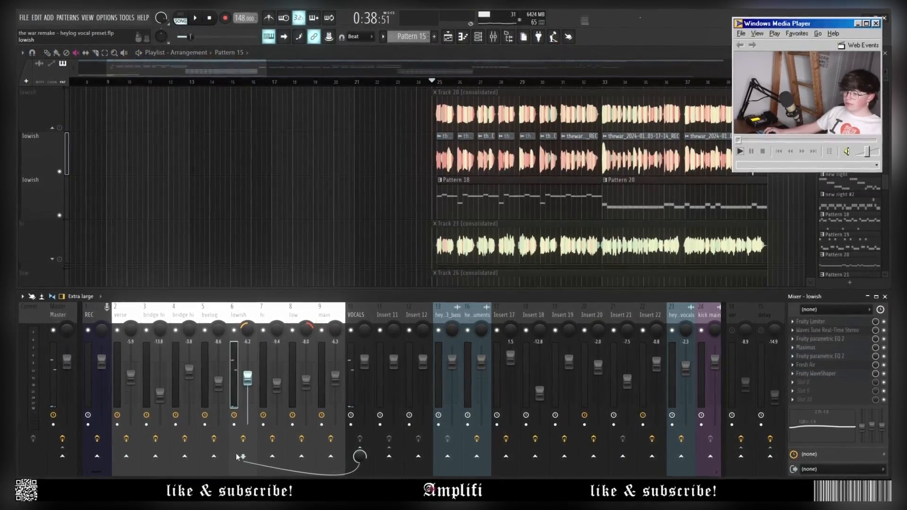
scroll(392, 199, "up", 3)
key("space")
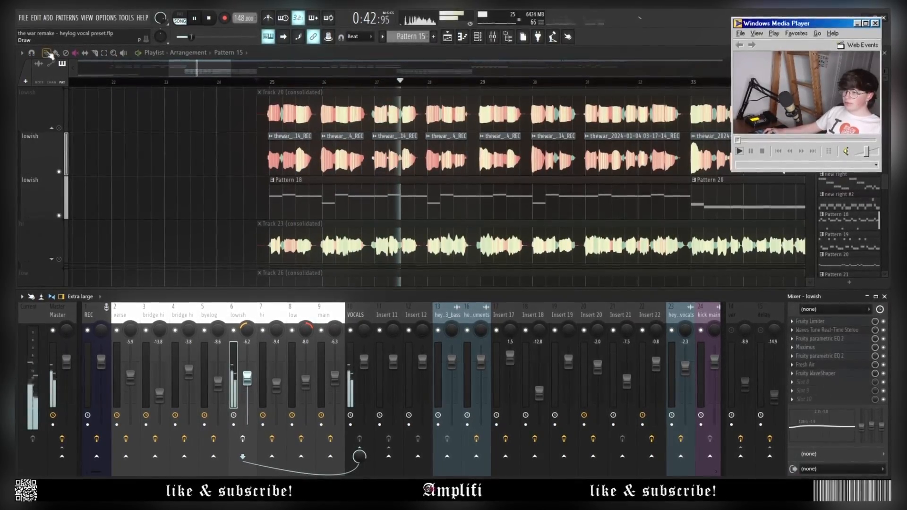
key("space")
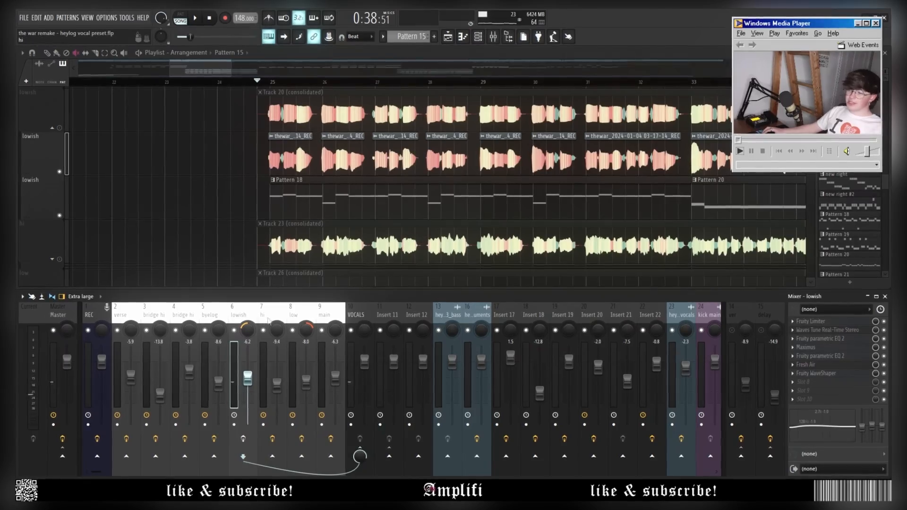
scroll(210, 263, "down", 3)
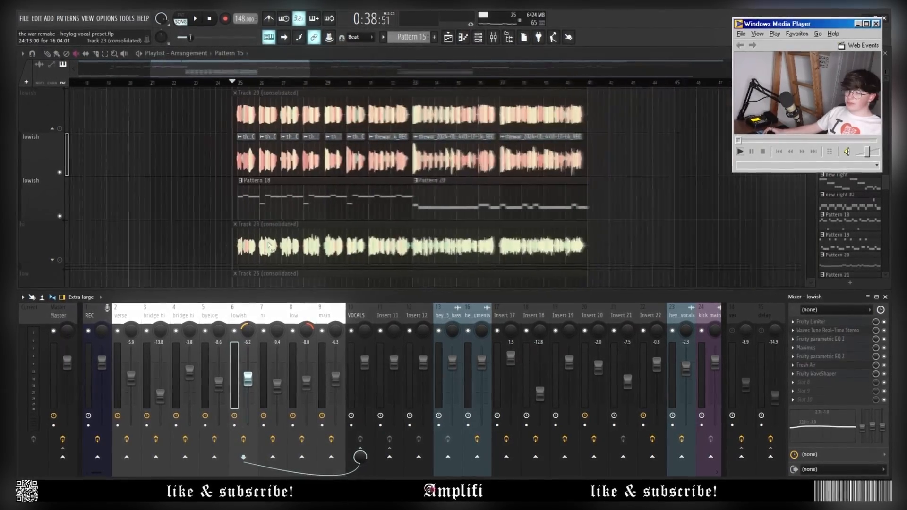
key("space")
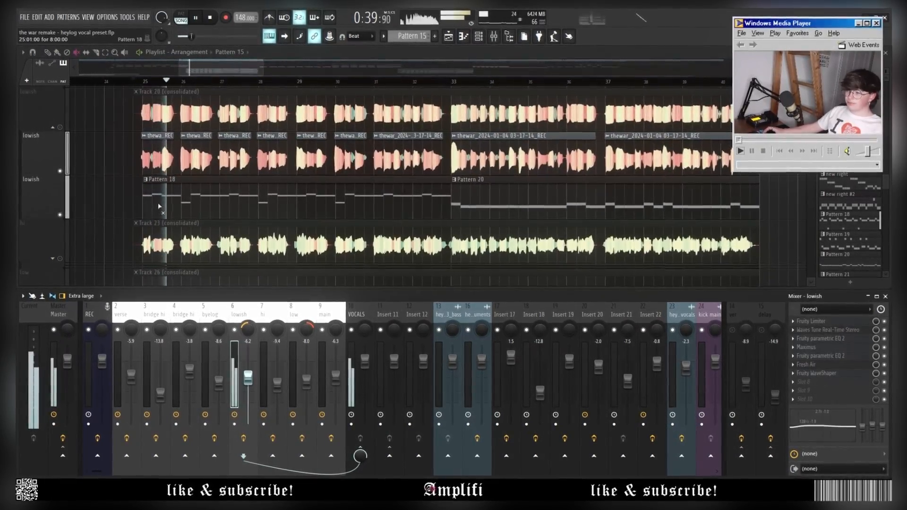
scroll(203, 220, "up", 3)
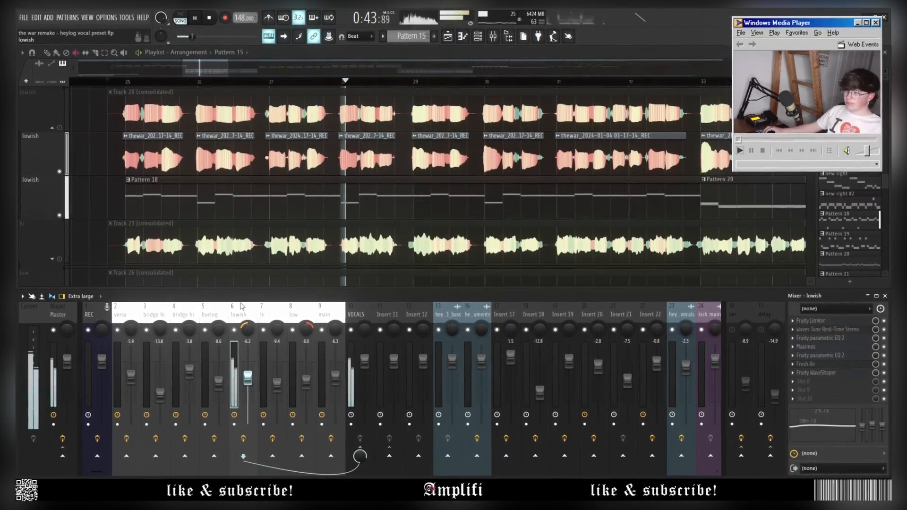
left_click(212, 114)
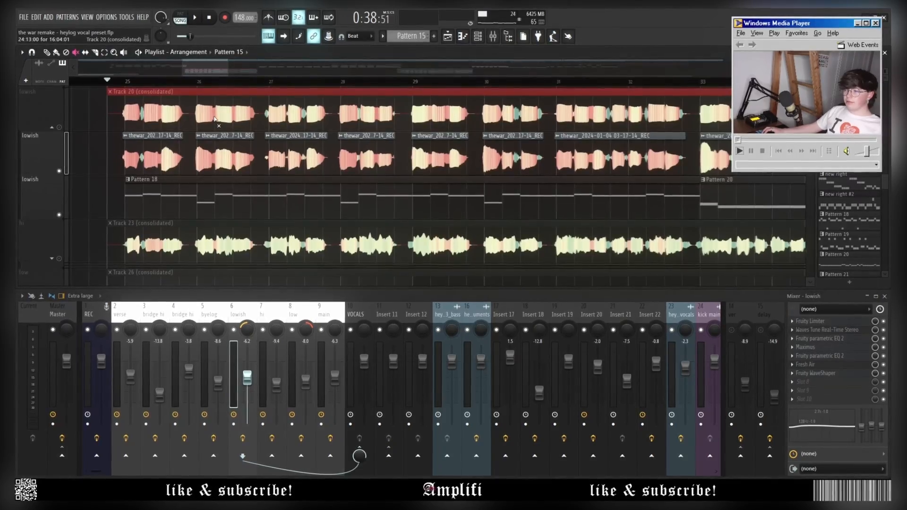
scroll(215, 119, "down", 4)
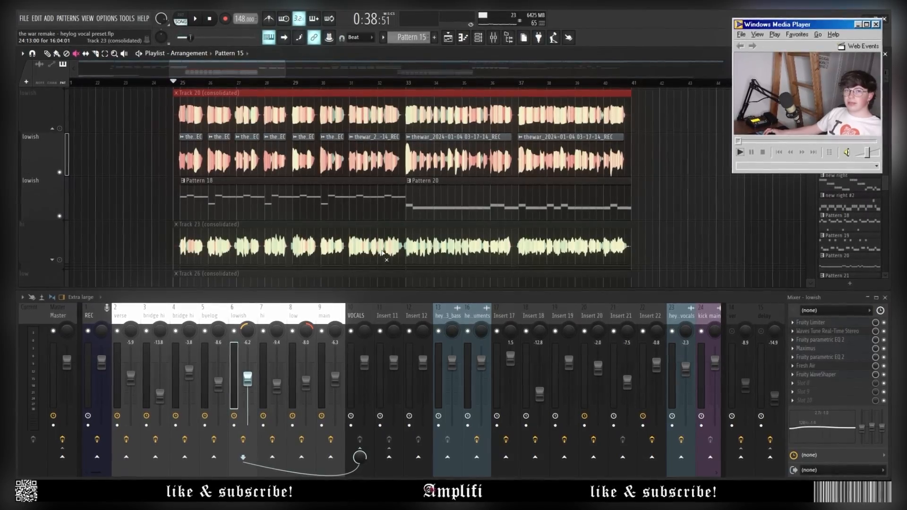
scroll(384, 259, "up", 2)
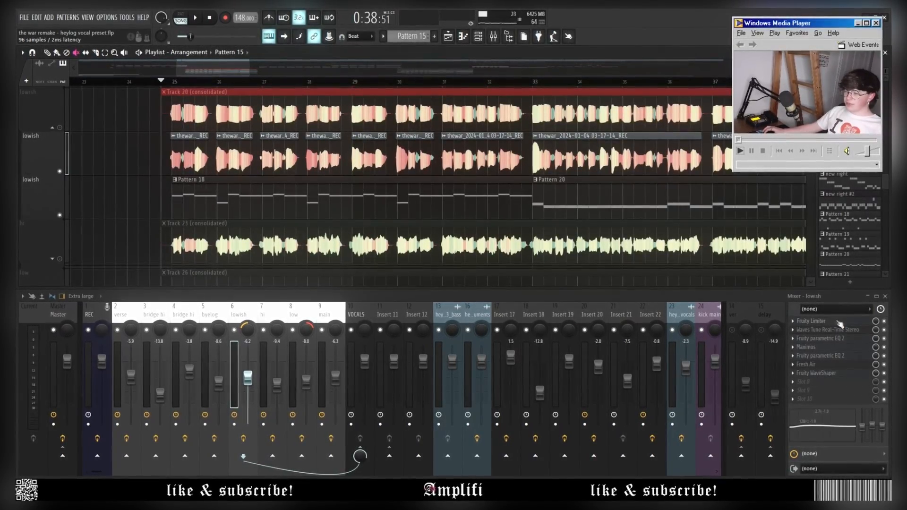
Audition the lowish Fruity Limiter from bar 25, close it and open Waves Tune Real-Time.
left_click(822, 322)
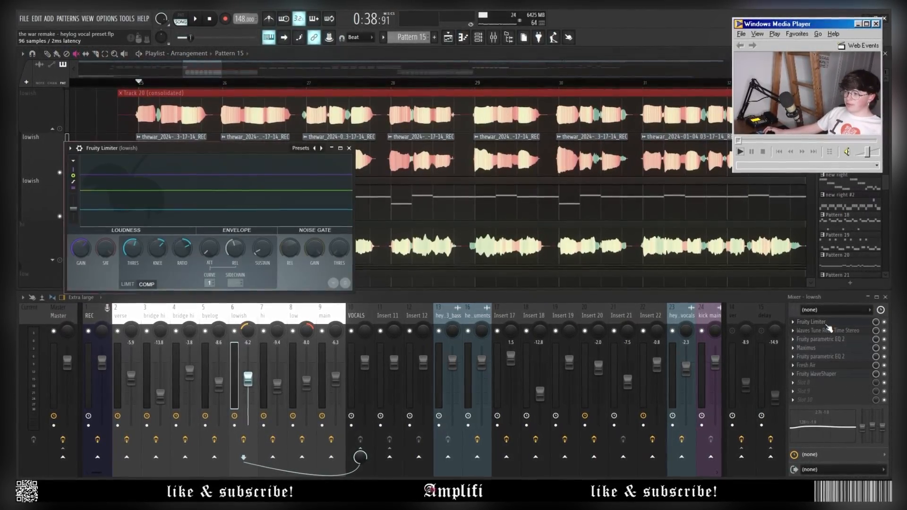
left_click(822, 424)
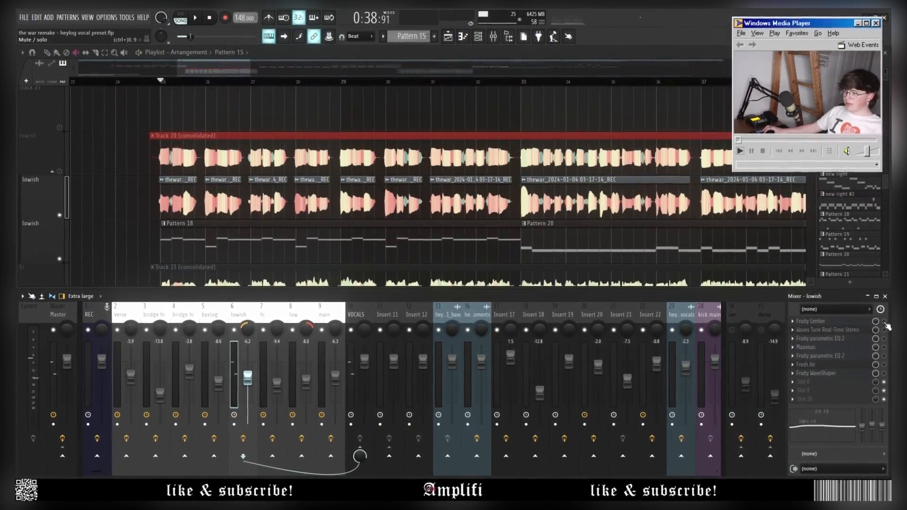
key("space")
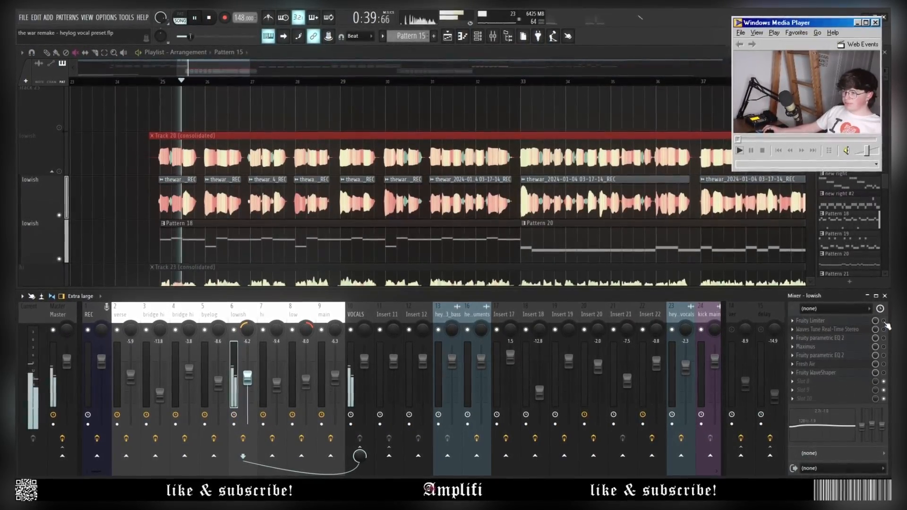
left_click(885, 324)
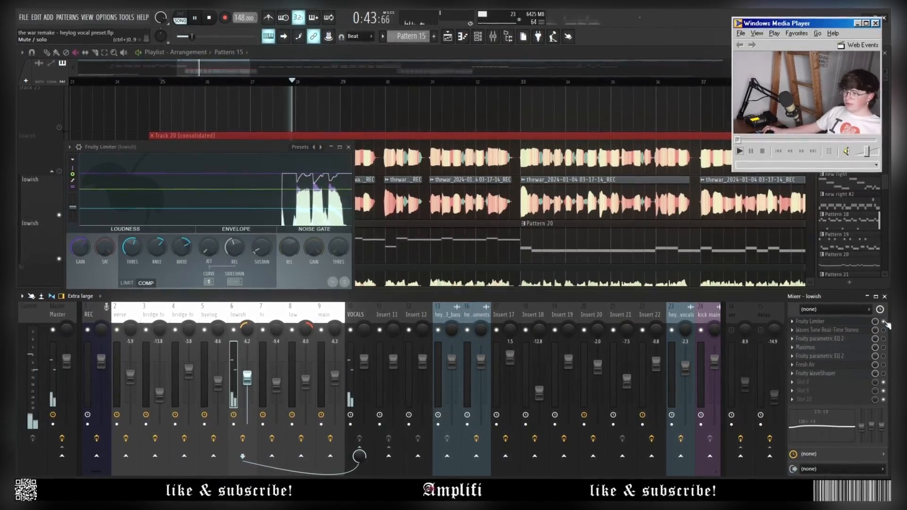
key("space")
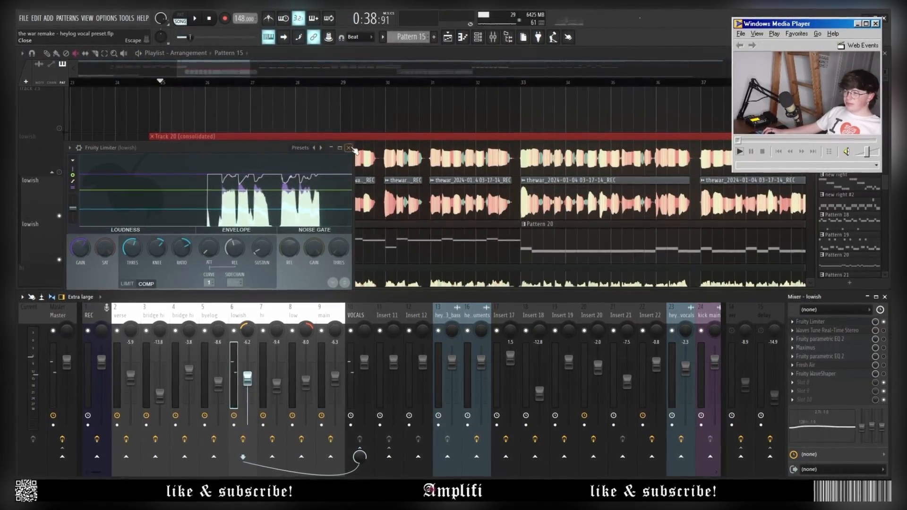
left_click(350, 148)
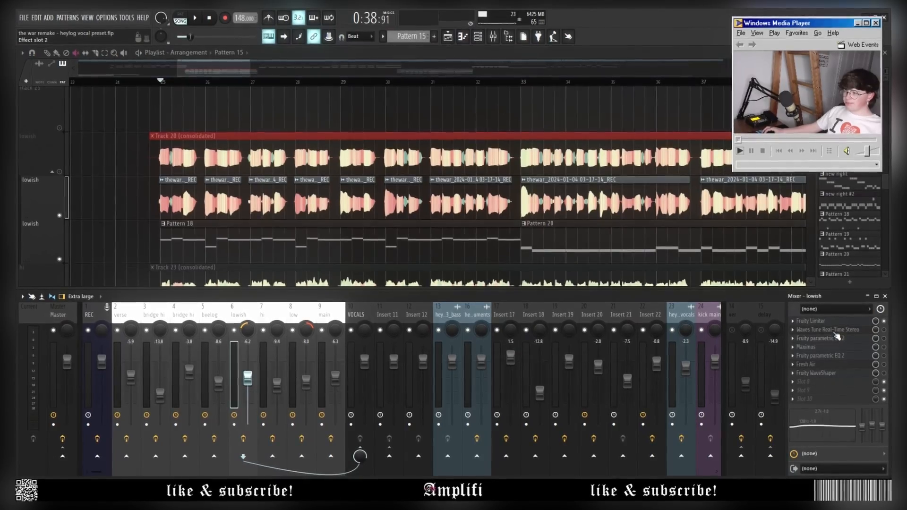
left_click(832, 329)
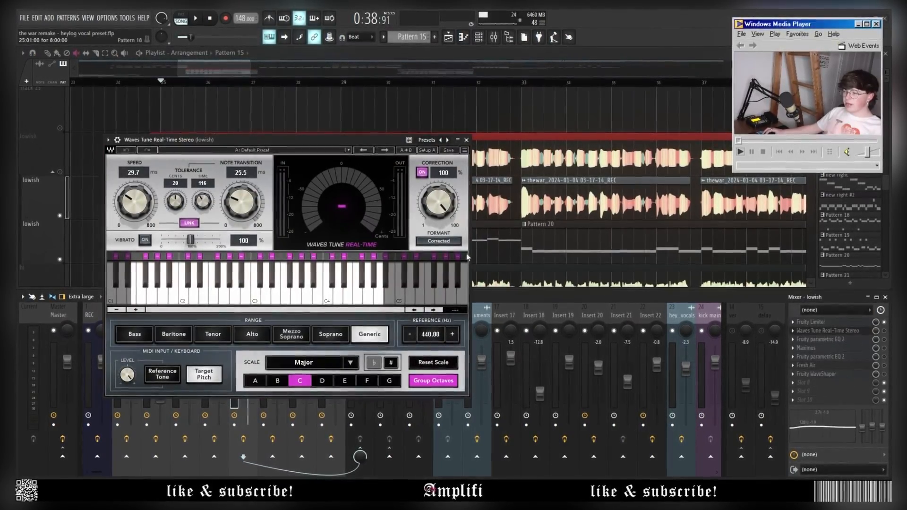
Close the lowish Waves Tune Real-Time window and scroll through the playlist.
left_click(466, 140)
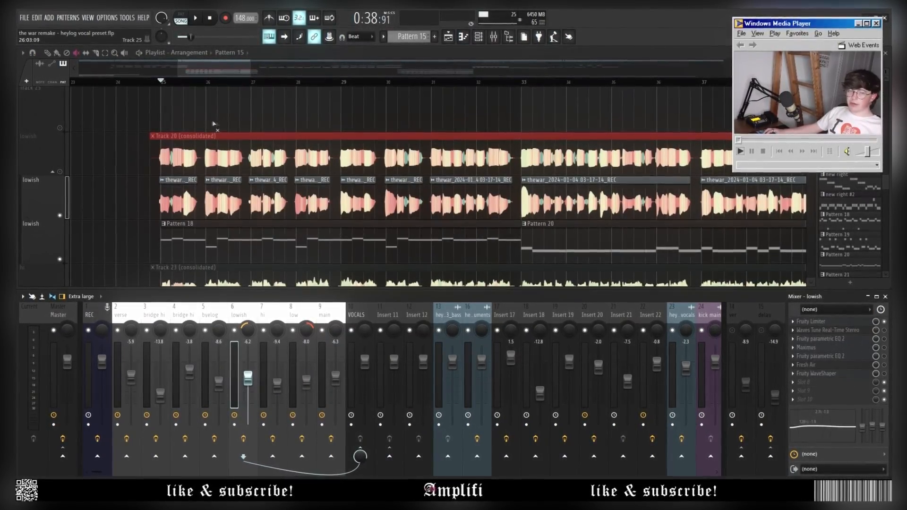
scroll(214, 123, "down", 1)
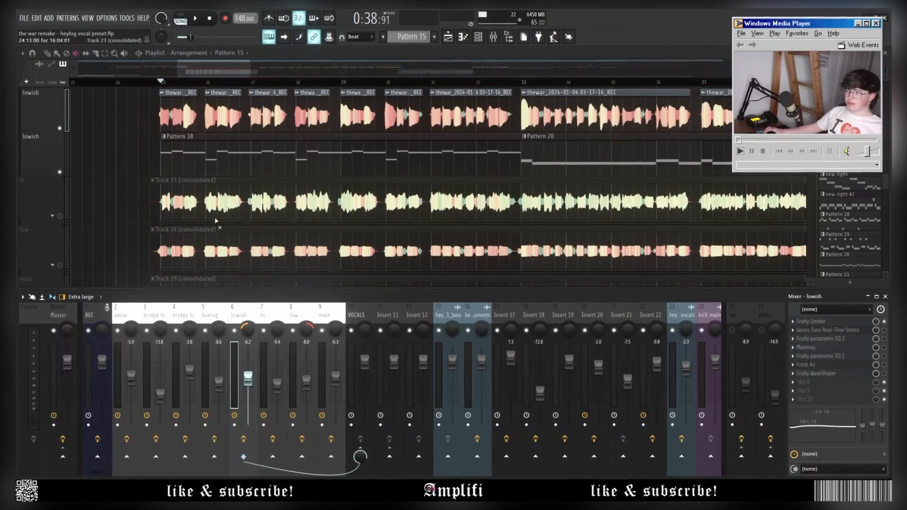
scroll(177, 222, "up", 3)
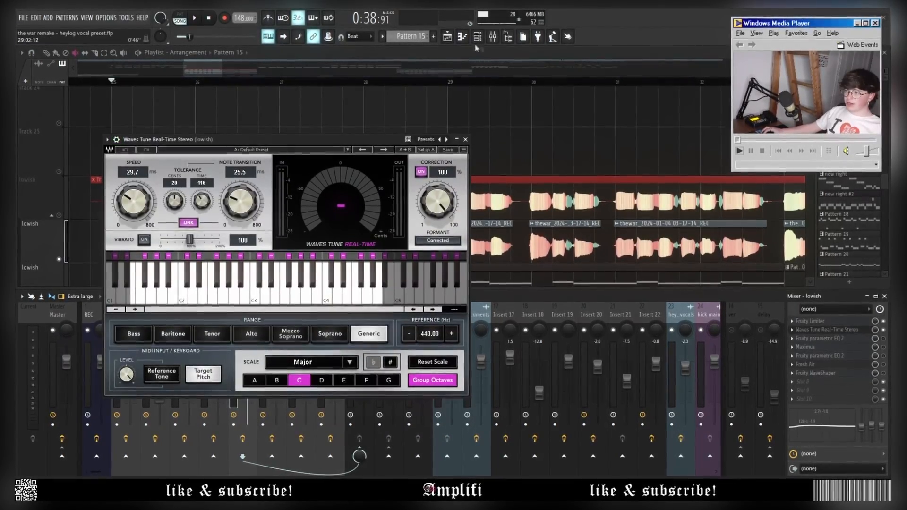
Open the MIDI Out plugin's settings and close its window.
left_click(210, 100)
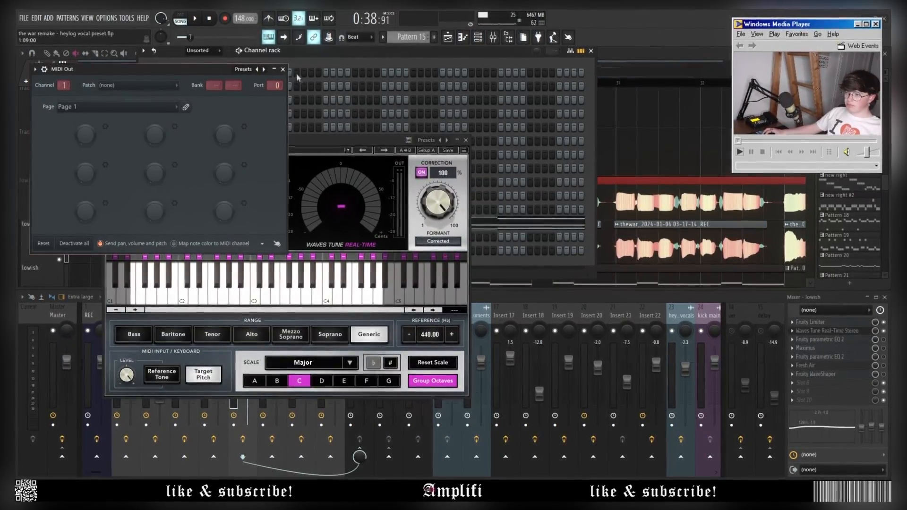
left_click(284, 69)
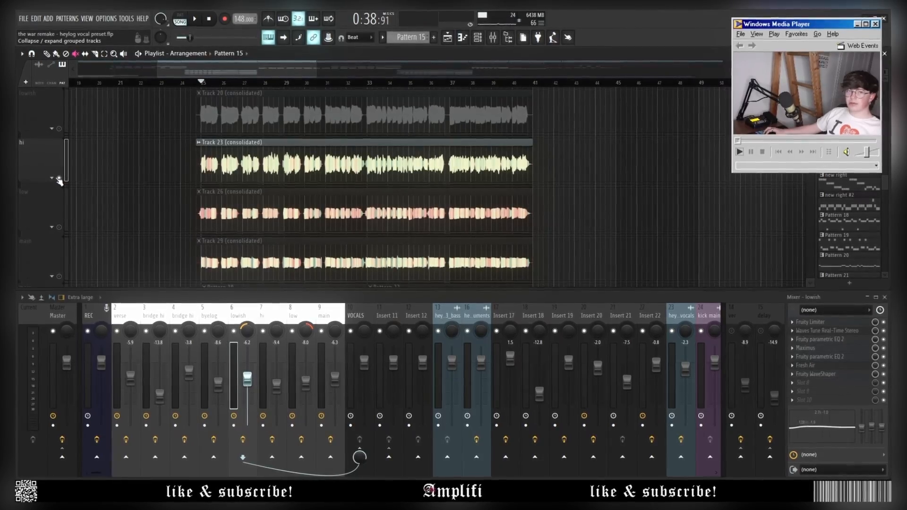
Expand the hi track group and select its hi vocal tracks, playing from bar 25.
scroll(115, 194, "up", 2)
key("space")
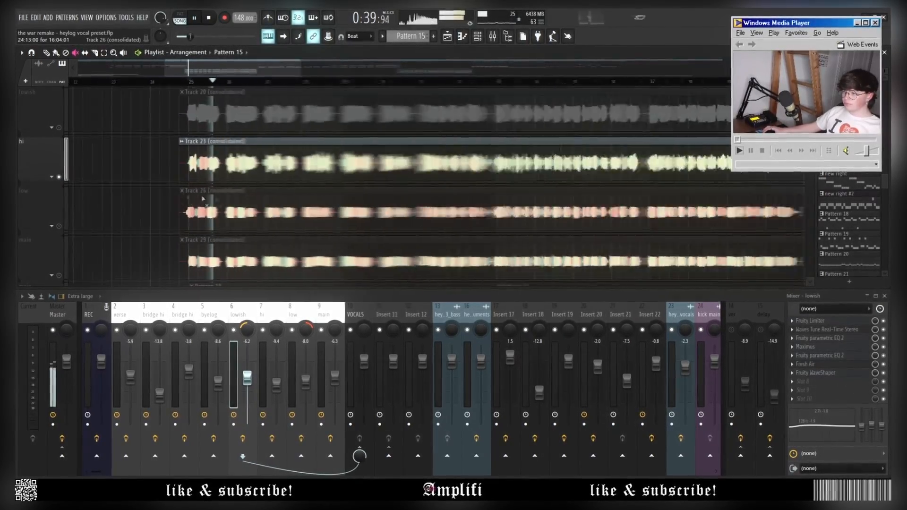
scroll(73, 179, "down", 2)
left_click(55, 176)
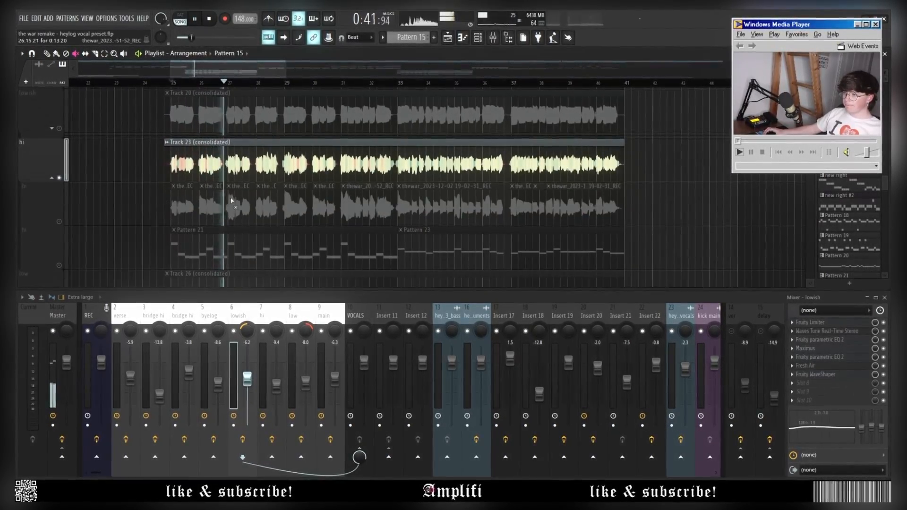
key("space")
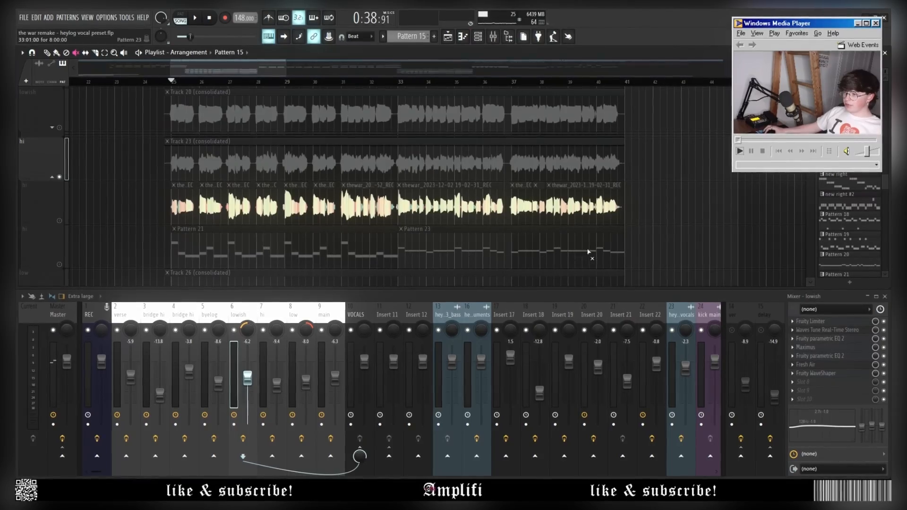
left_click(60, 230)
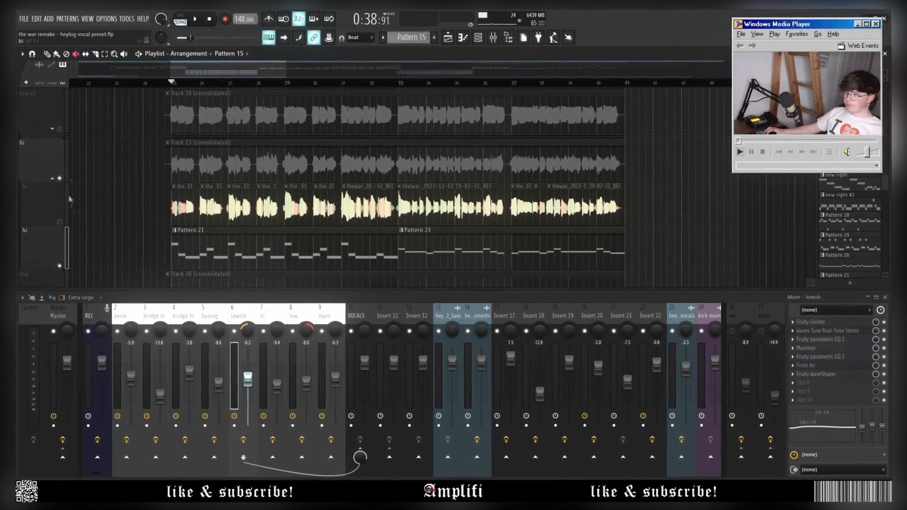
left_click(64, 216)
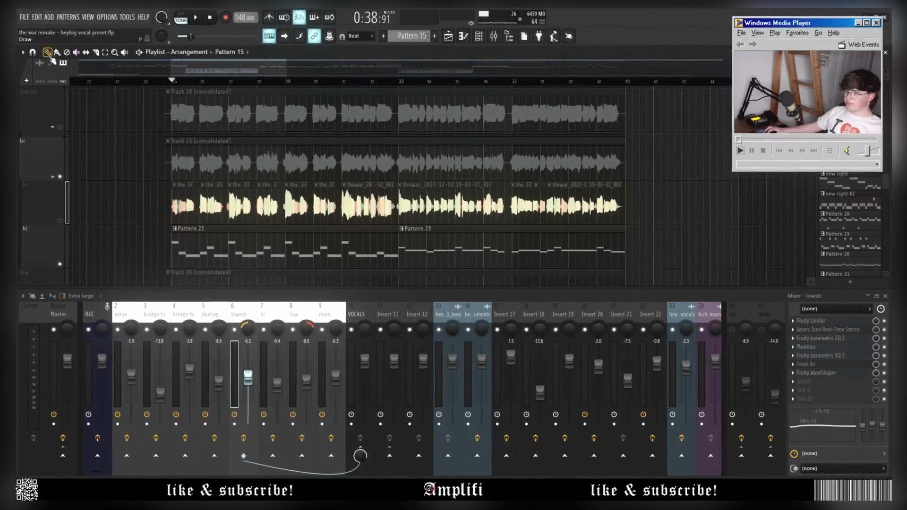
Audition the hi vocals with the hi insert's Waves Tune pitch correction, then put it away.
scroll(171, 90, "up", 4)
key("space")
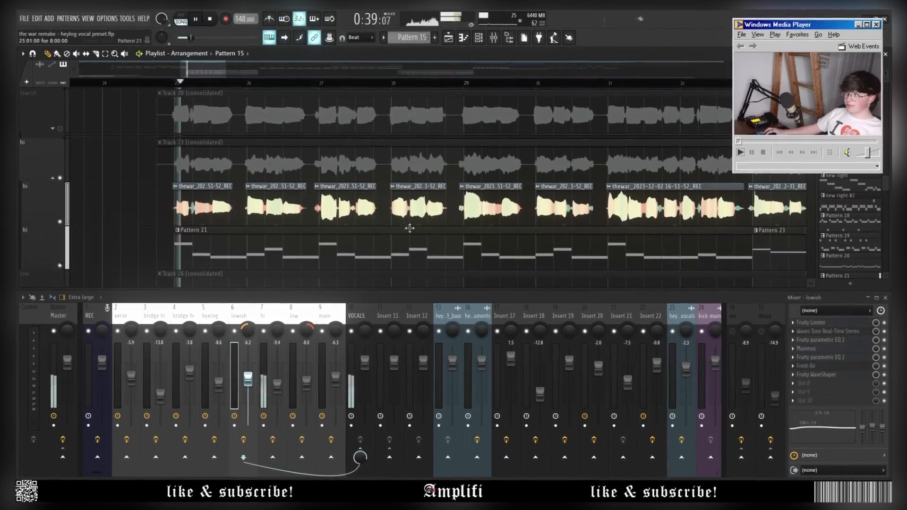
key("space")
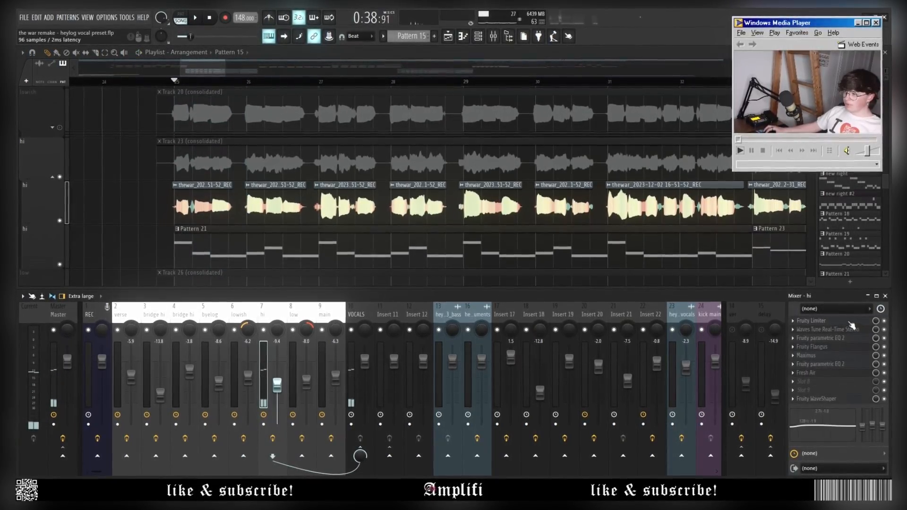
left_click(845, 322)
left_click(850, 329)
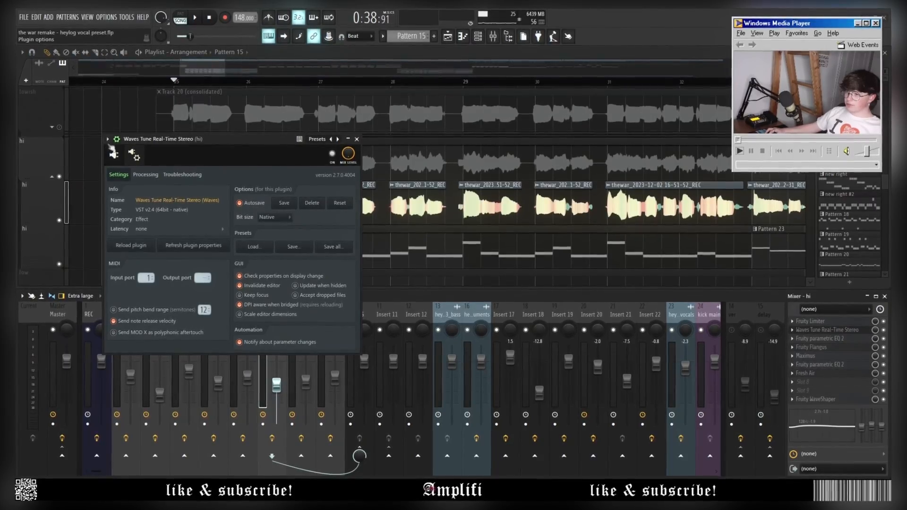
key("space")
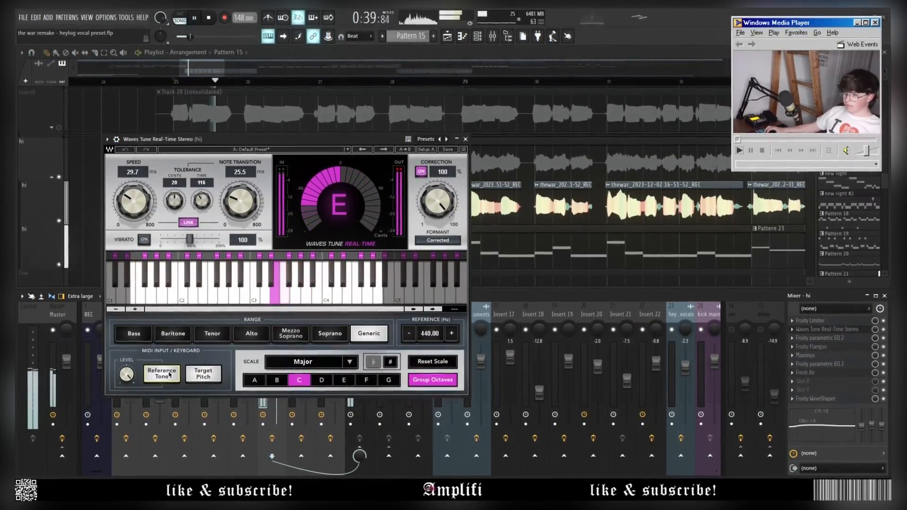
key("space")
left_click(457, 140)
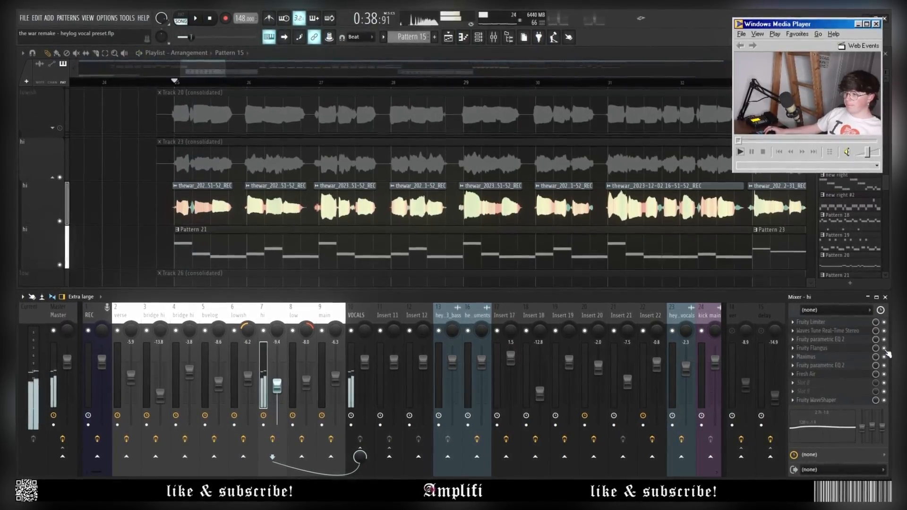
Check the hi insert's parametric EQ 2 and Fresh Air, then play with Fruity WaveShaper open.
left_click(834, 368)
left_click(833, 364)
left_click(831, 373)
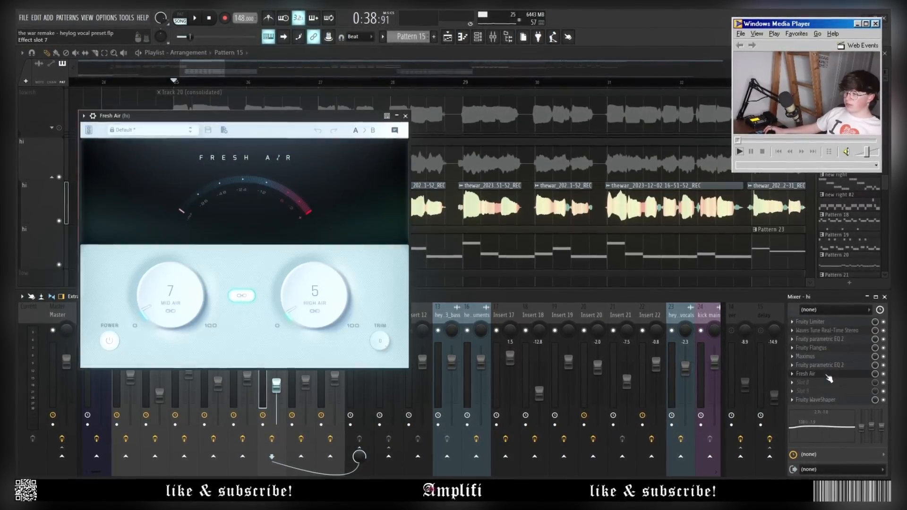
left_click(830, 373)
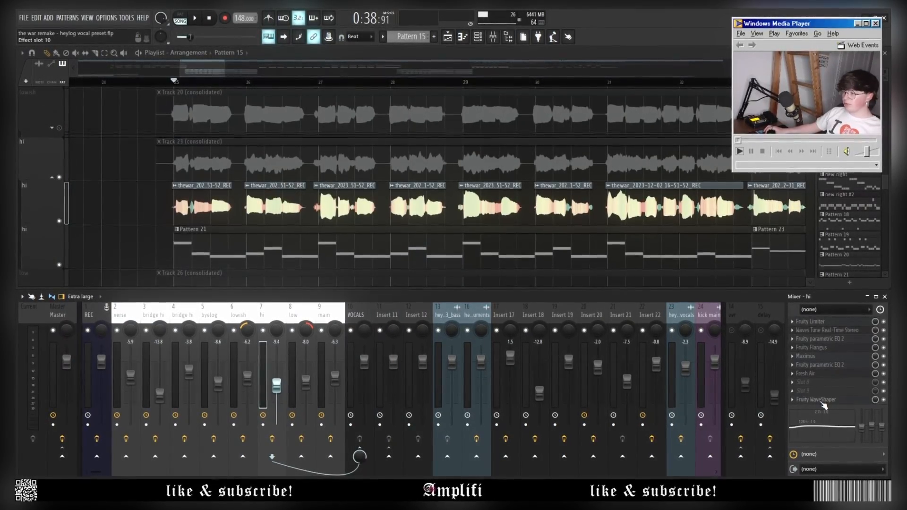
left_click(822, 400)
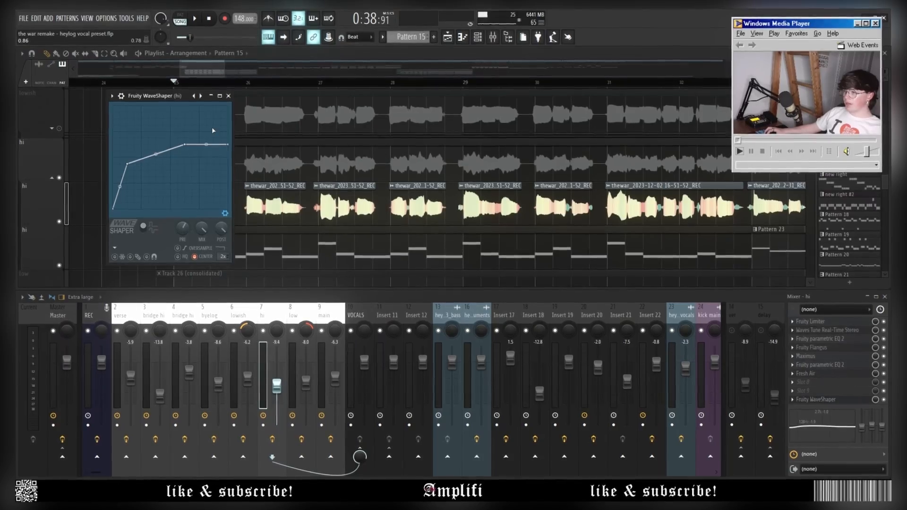
key("space")
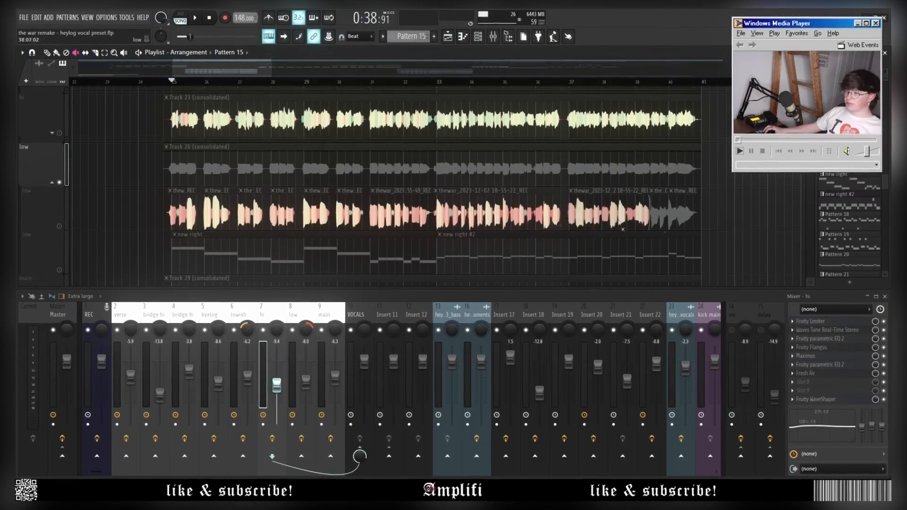
Unmute the greyed low clips and the low track, play them, and close the WaveShaper window.
left_click_drag(619, 223, 798, 236)
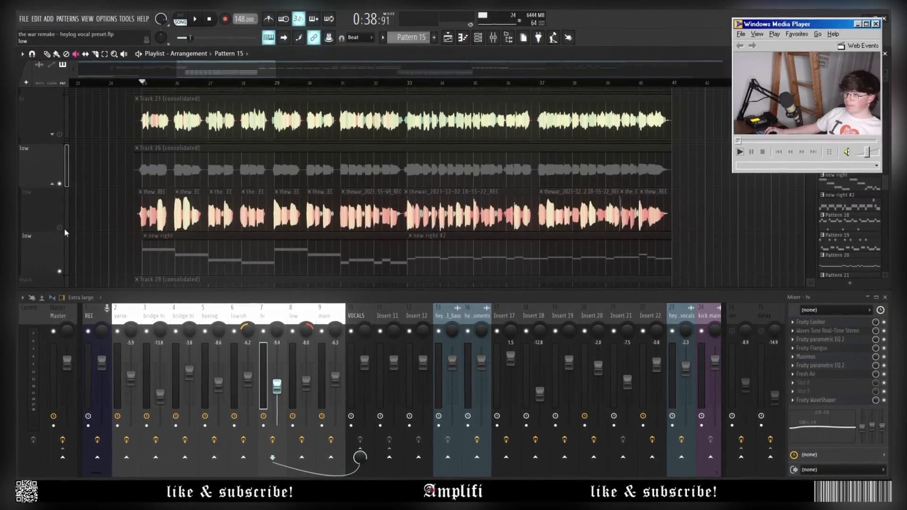
left_click(60, 267)
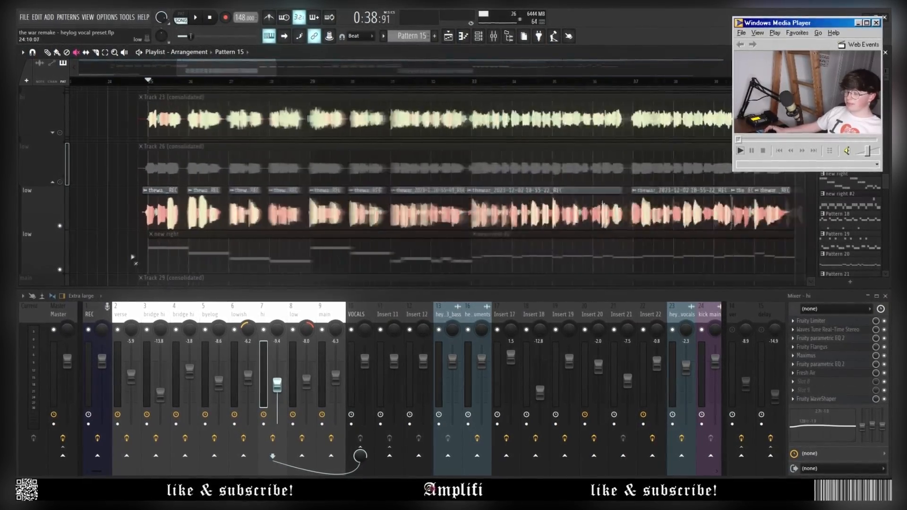
key("space")
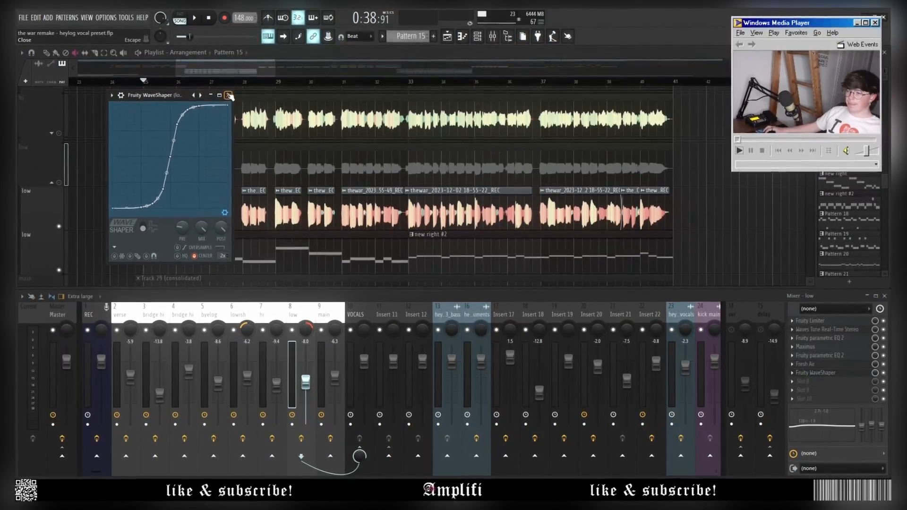
left_click(230, 95)
scroll(222, 148, "down", 3)
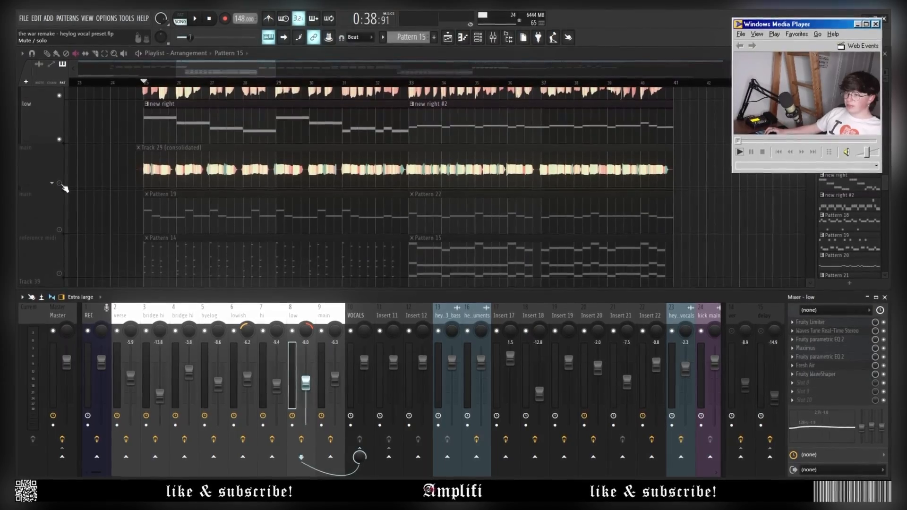
Solo main vocal Track 29 and play it from bar 25.
scroll(220, 187, "up", 2)
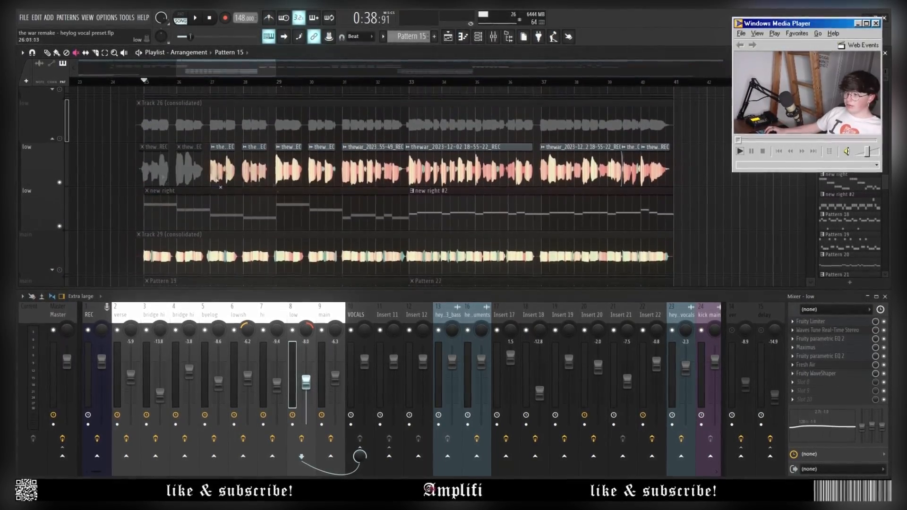
right_click(59, 270)
key("space")
scroll(85, 258, "down", 2)
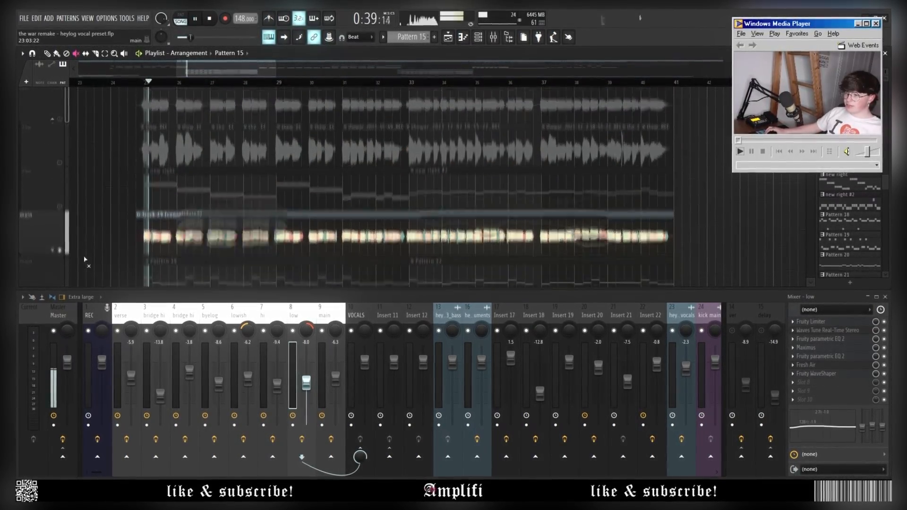
left_click(52, 183)
scroll(140, 190, "down", 1)
scroll(140, 191, "down", 2)
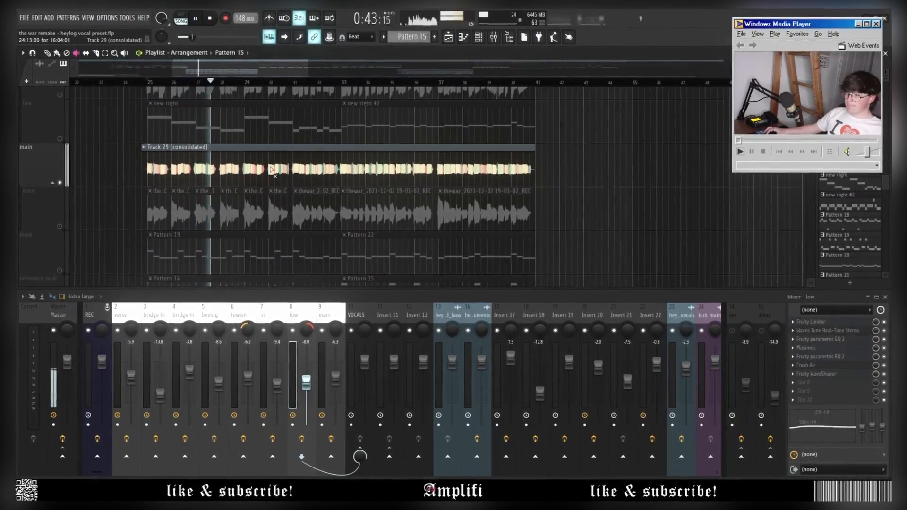
key("space")
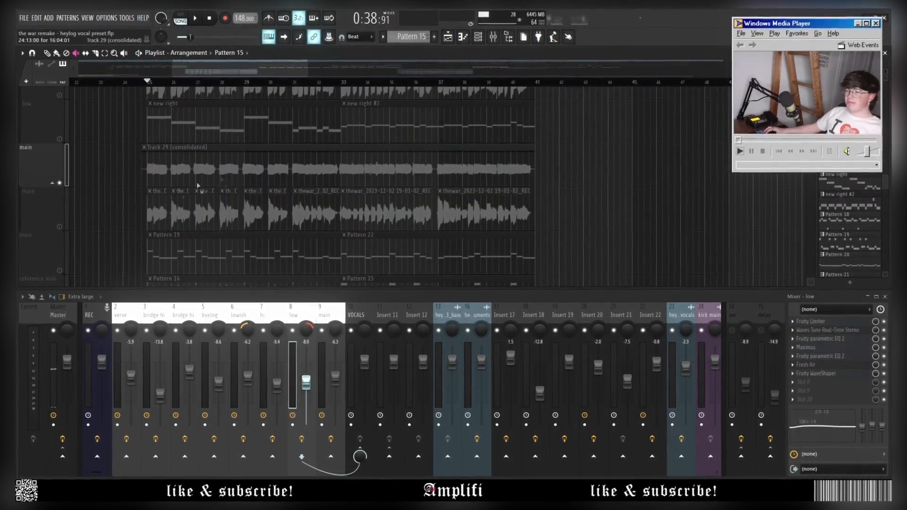
Unmute the main track's vocal clips and play them with mixer insert 9 main selected.
left_click_drag(197, 185, 595, 218)
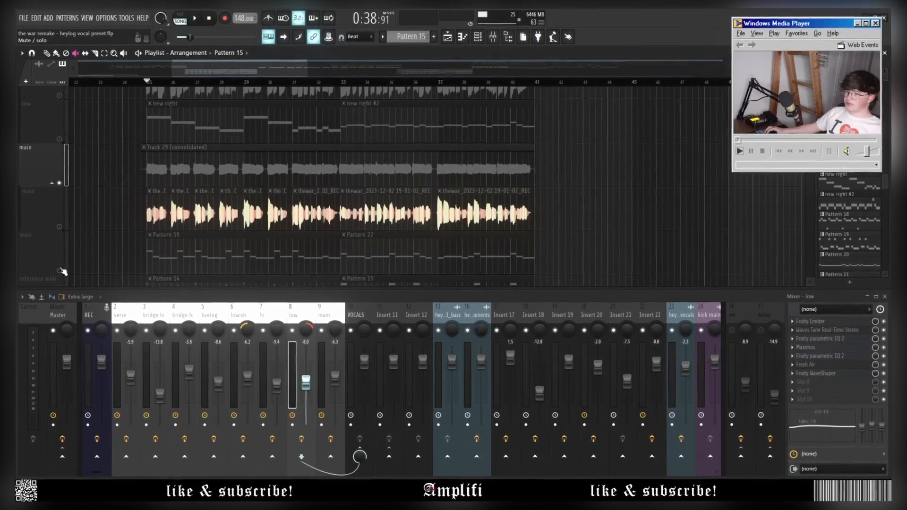
scroll(137, 81, "up", 3)
key("space")
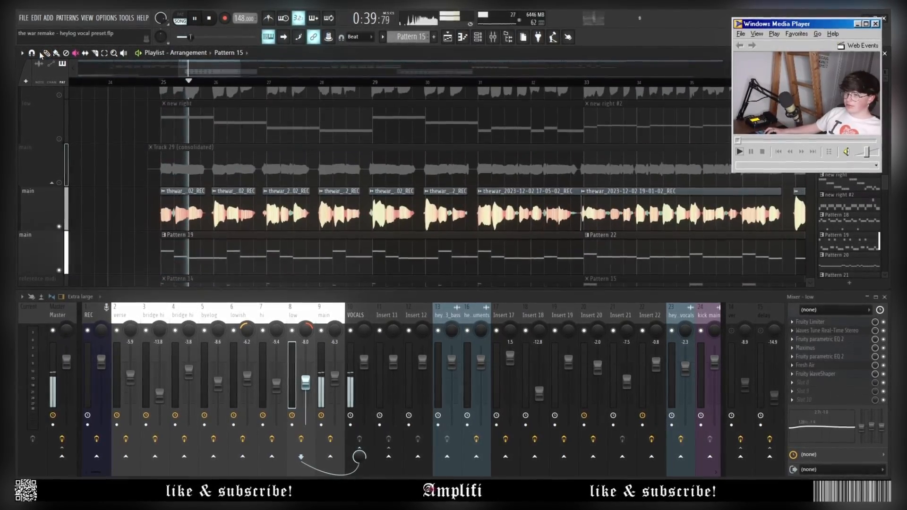
left_click(337, 321)
key("space")
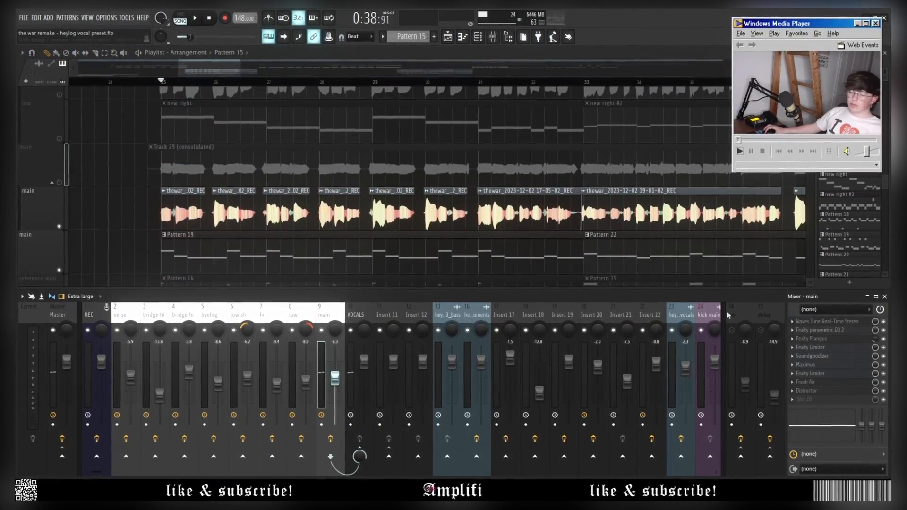
left_click(851, 324)
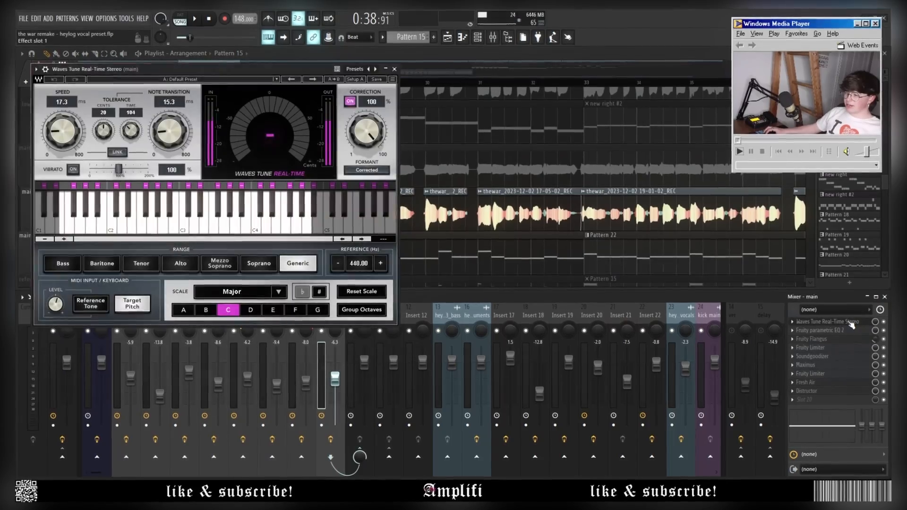
key("space")
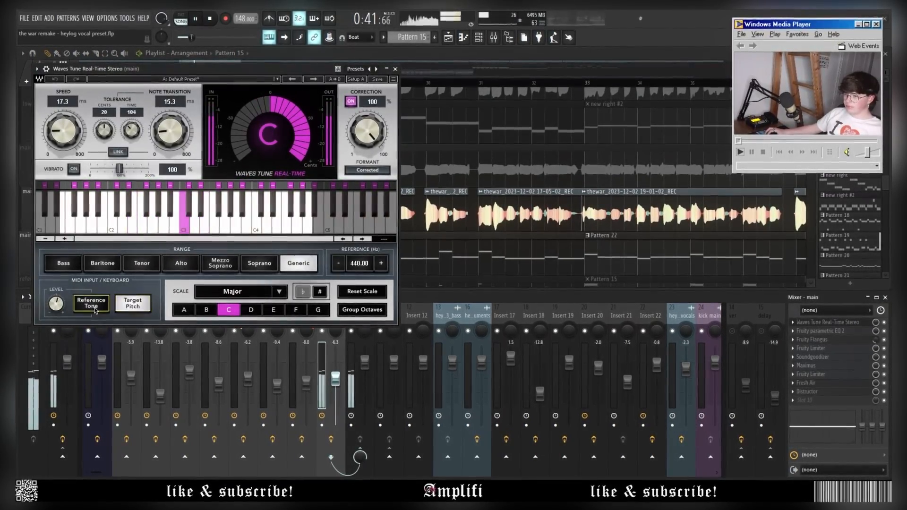
key("space")
left_click(395, 69)
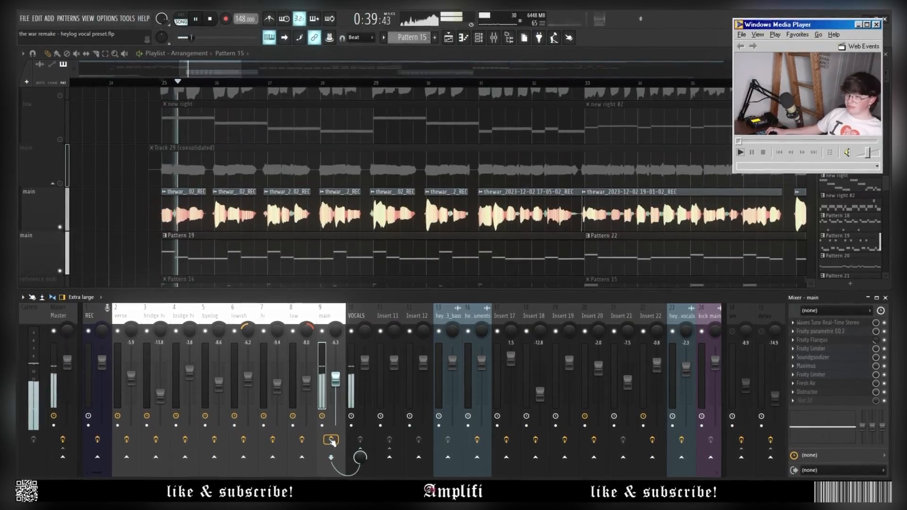
Play back the four consolidated vocal rows, Tracks 20, 23, 26 and 29, together.
key("space")
scroll(425, 189, "down", 1)
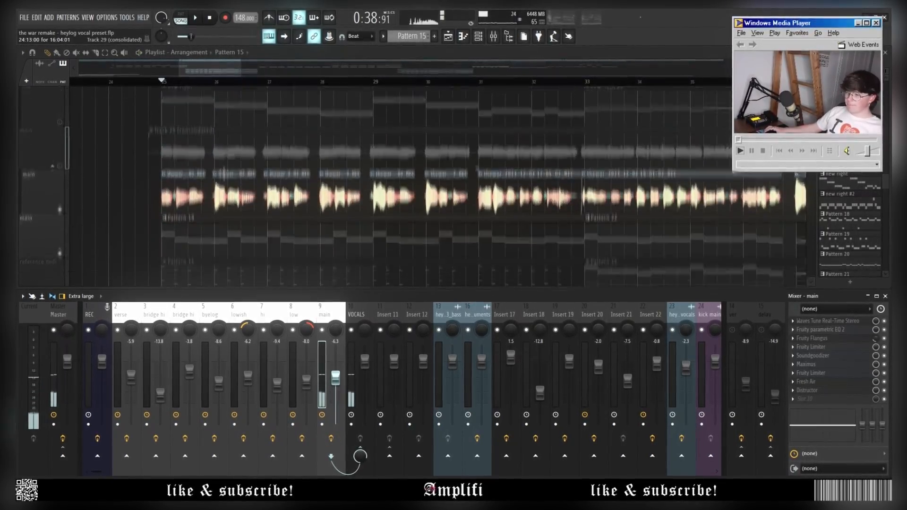
scroll(191, 186, "up", 3)
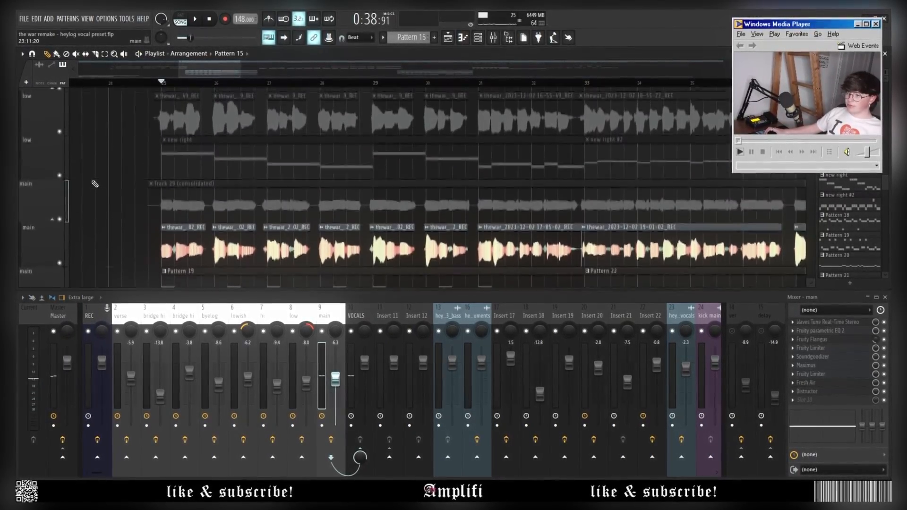
scroll(188, 229, "up", 3)
key("space")
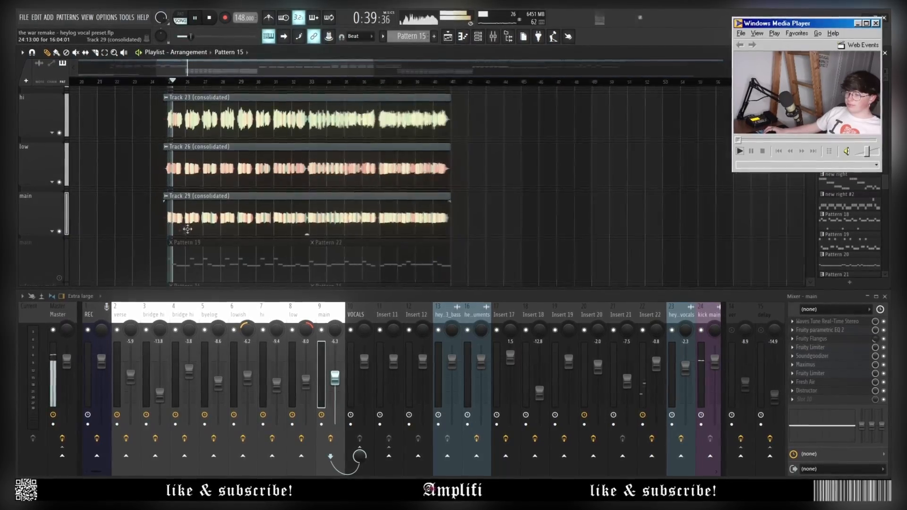
scroll(188, 229, "down", 3)
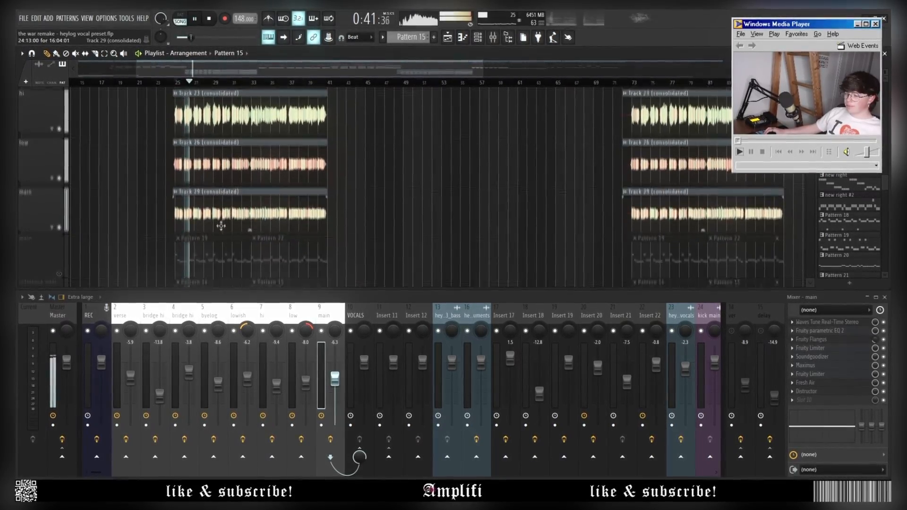
scroll(221, 226, "up", 3)
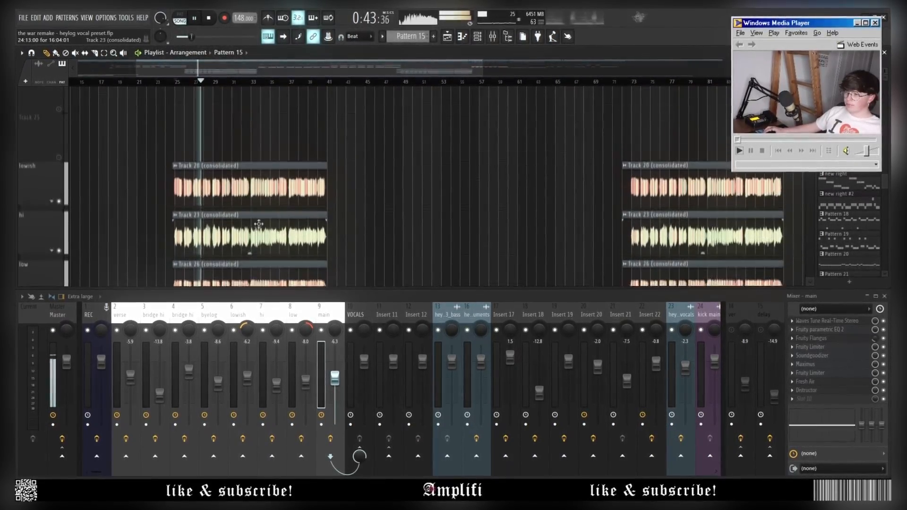
scroll(260, 227, "down", 3)
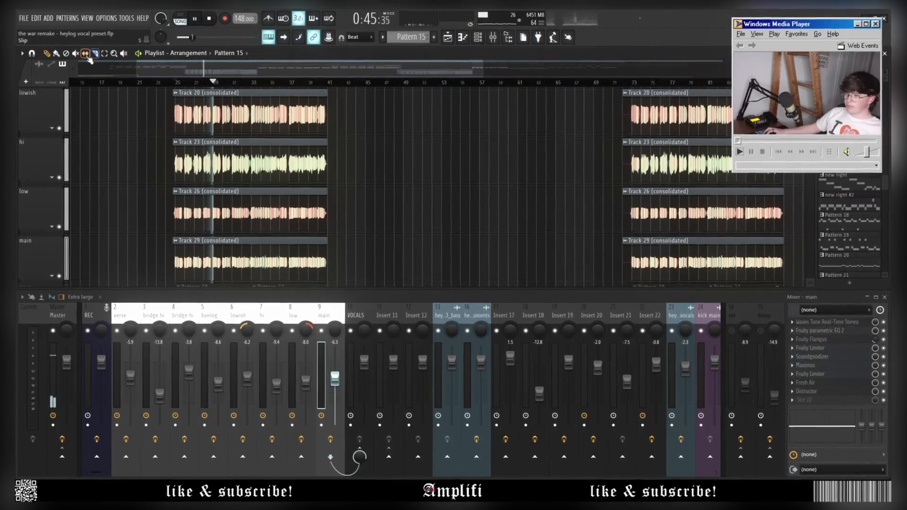
scroll(399, 172, "down", 1)
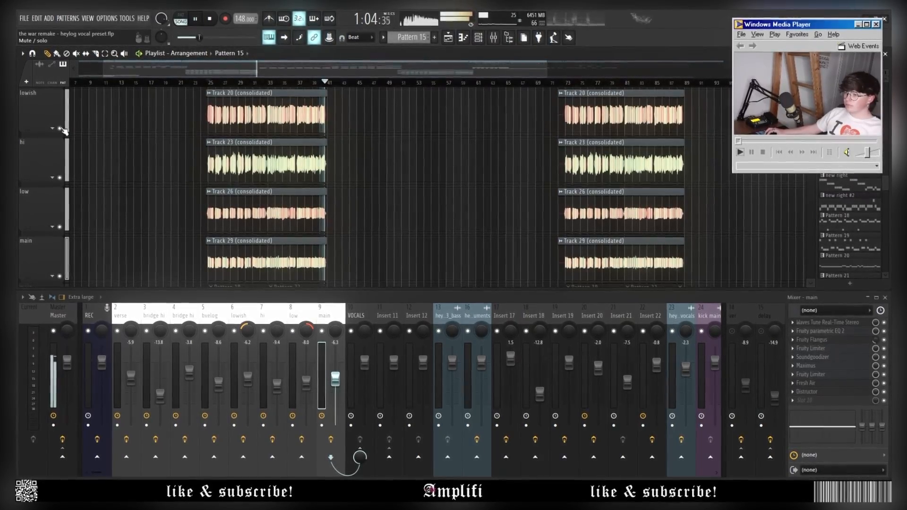
Audition the vocal section in the Playlist, then stop playback.
key("space")
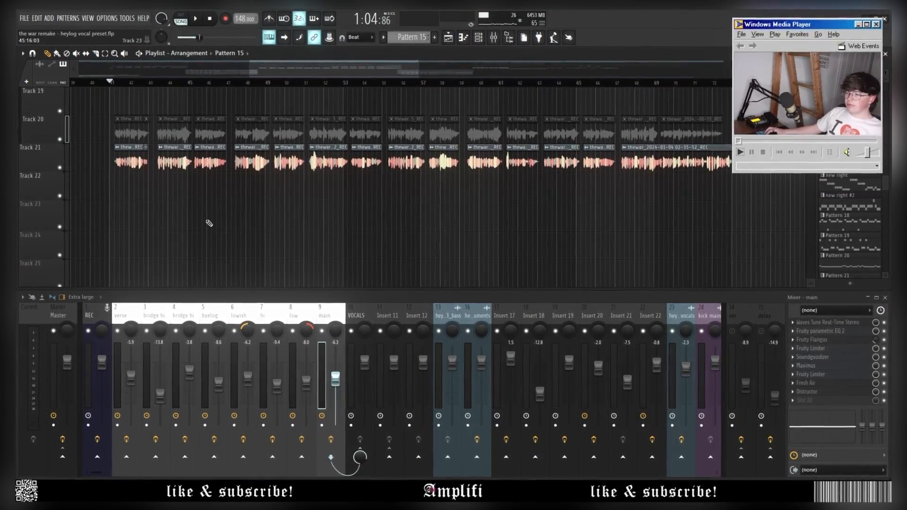
scroll(203, 226, "down", 3)
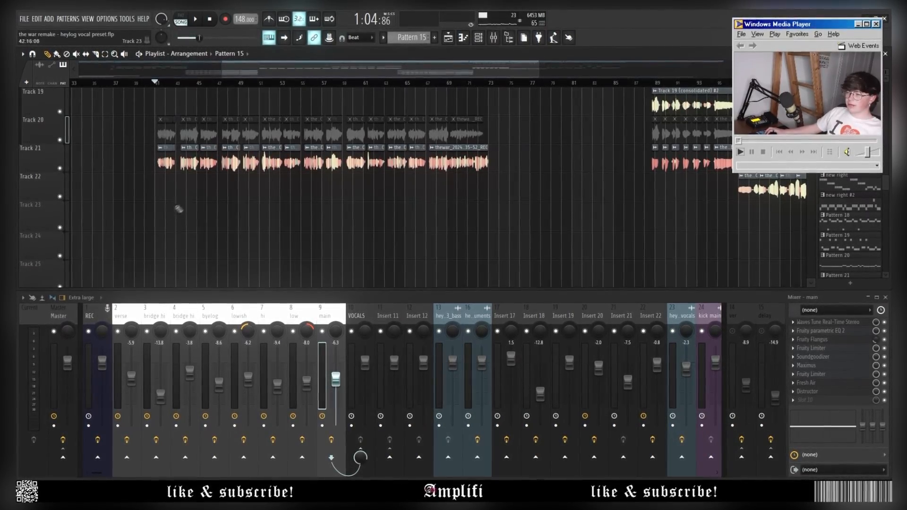
key("space")
scroll(198, 207, "up", 3)
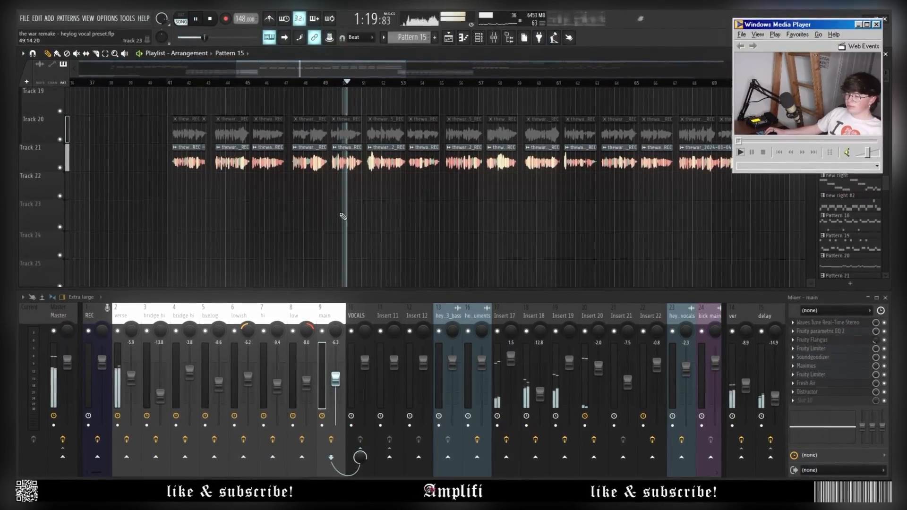
scroll(236, 203, "down", 3)
key("space")
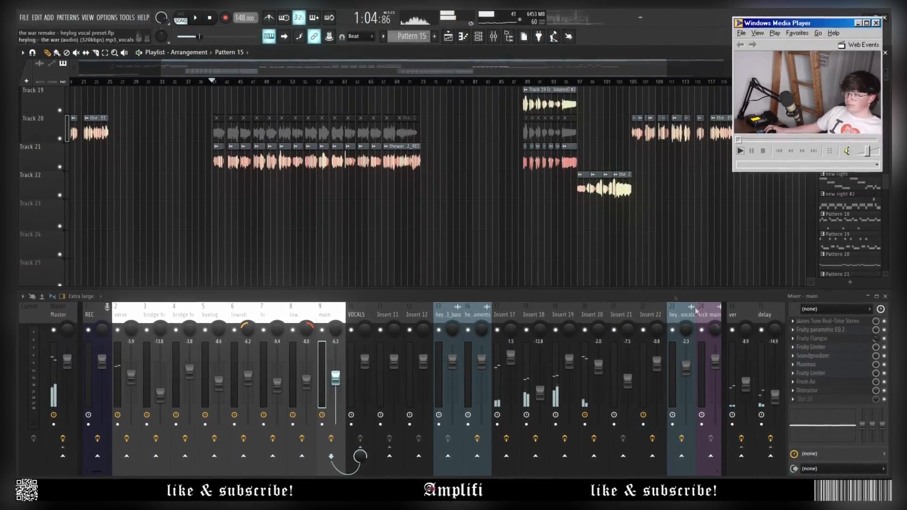
scroll(219, 192, "down", 3)
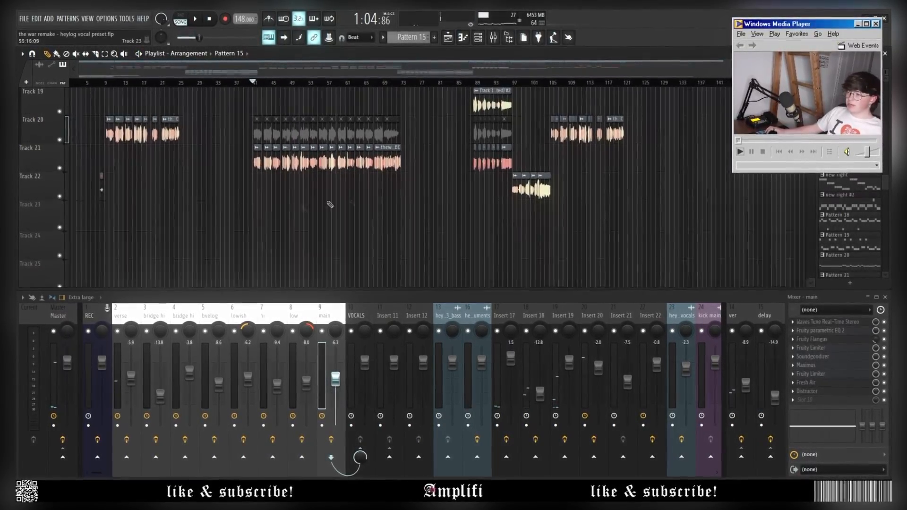
scroll(425, 194, "up", 2)
scroll(529, 179, "up", 10)
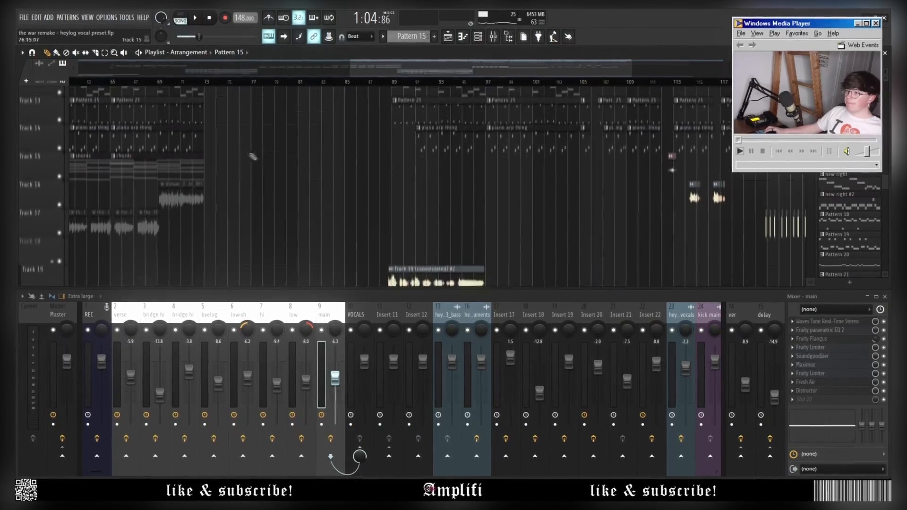
scroll(207, 84, "up", 3)
Play the bridge section from the new song position and select mixer insert 4 'bridge hi'.
left_click(207, 84)
scroll(227, 151, "down", 13)
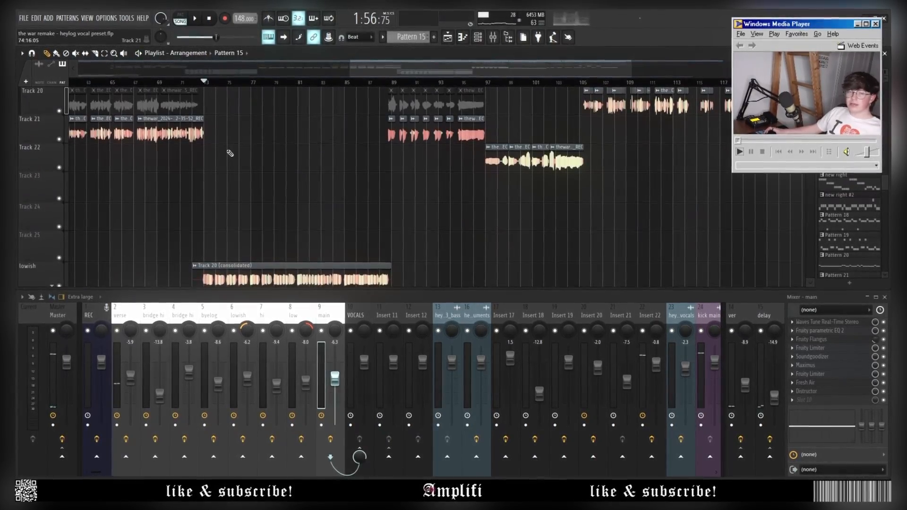
scroll(415, 182, "up", 3)
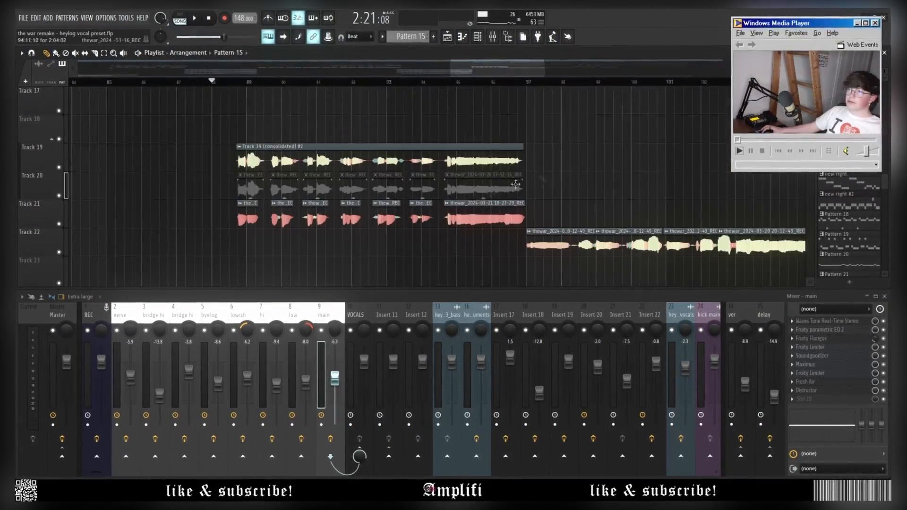
scroll(250, 85, "up", 4)
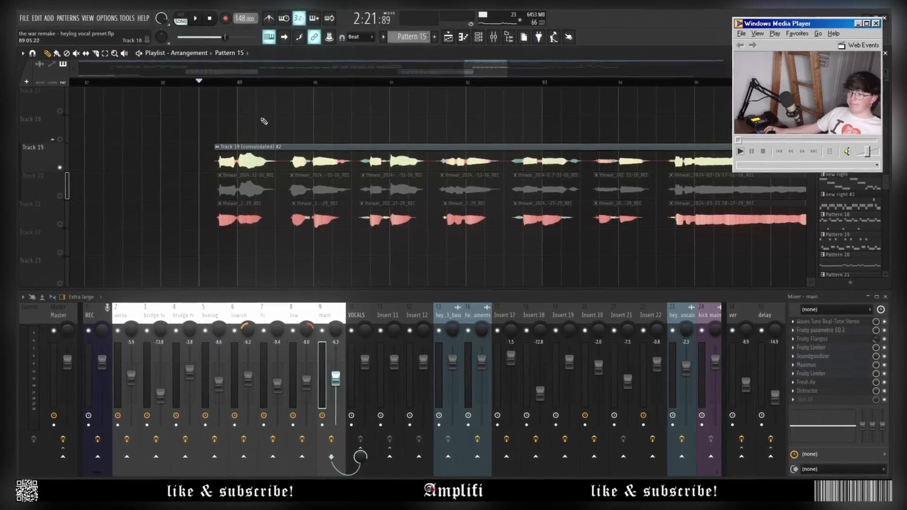
key("space")
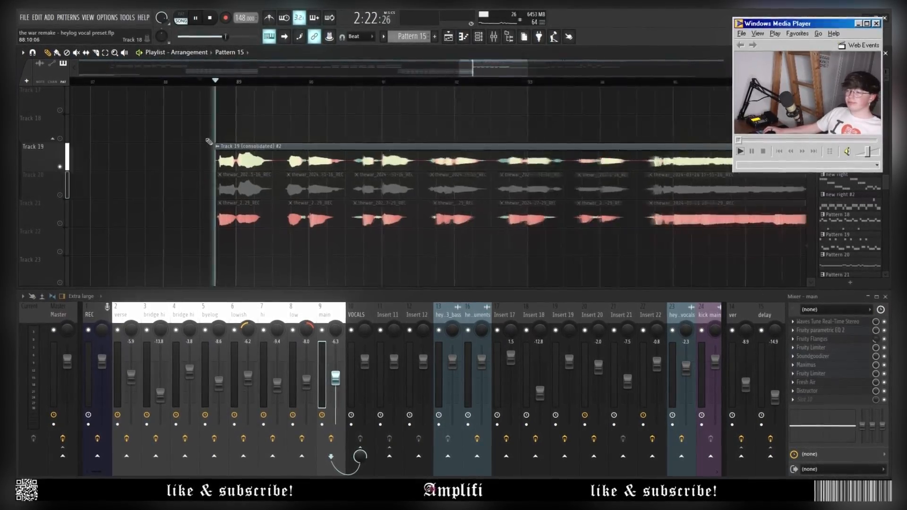
scroll(201, 221, "down", 5)
left_click(201, 220)
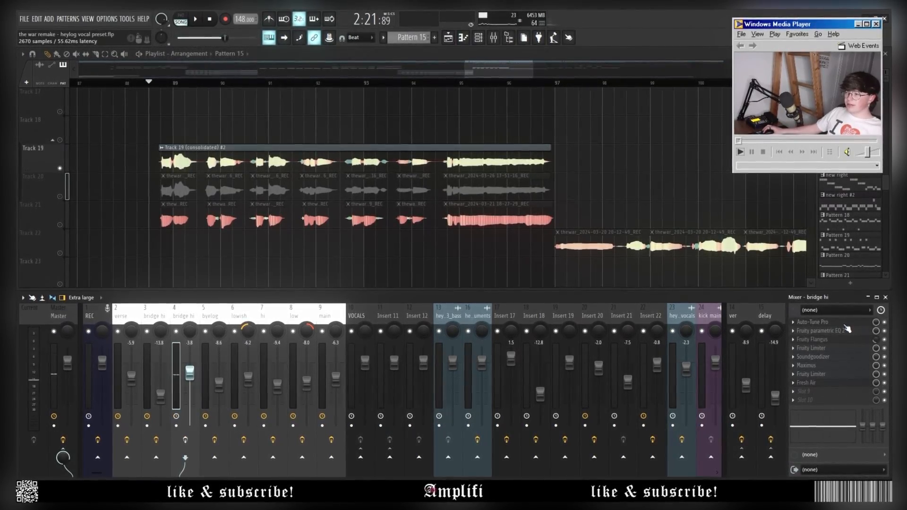
Inspect Auto-Tune Pro, Fresh Air and Maximus on bridge hi, then move to the byelog insert.
left_click(809, 321)
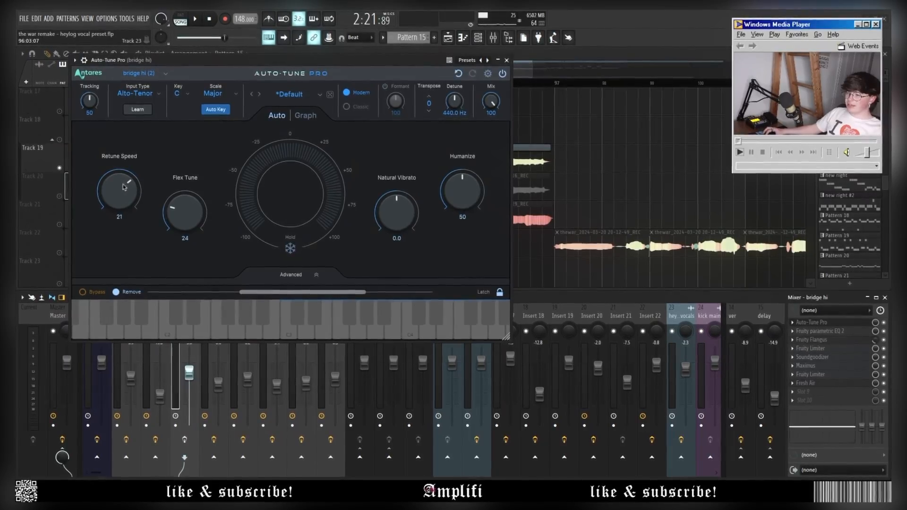
left_click(506, 59)
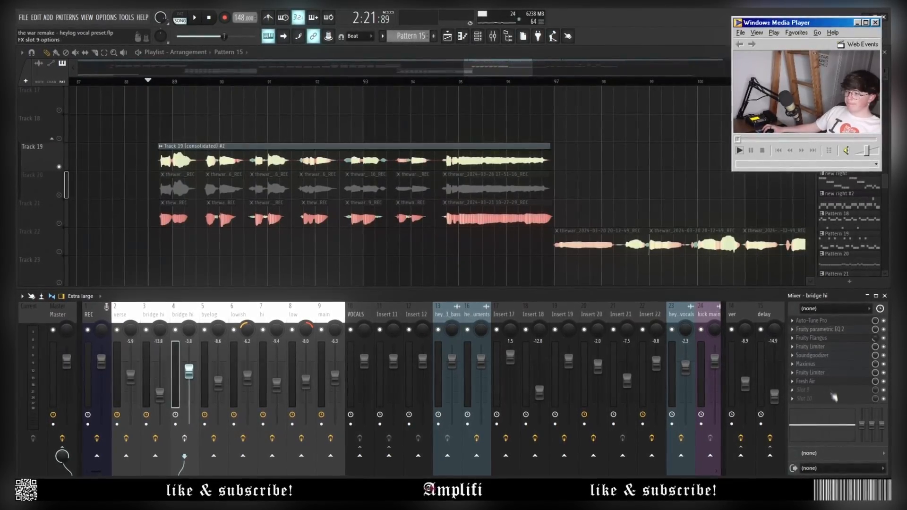
left_click(829, 385)
left_click(830, 385)
left_click(828, 366)
left_click(827, 367)
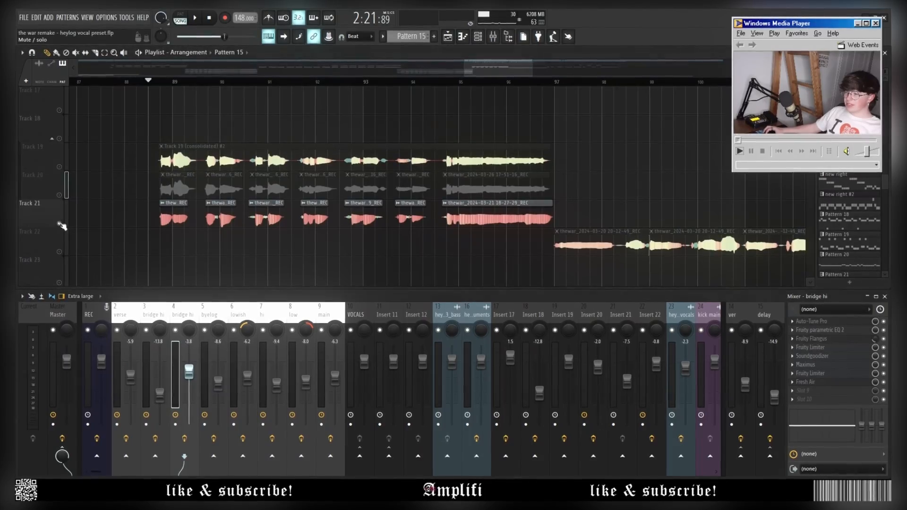
key("Right")
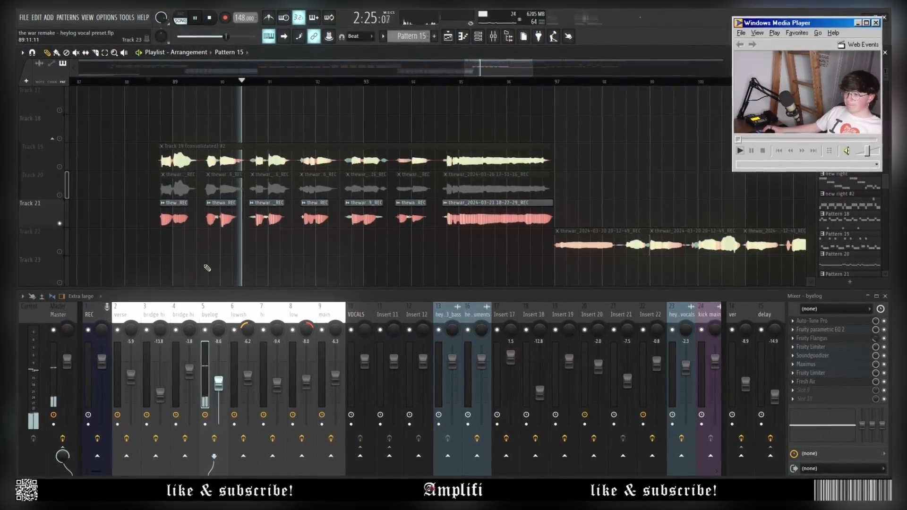
key("space")
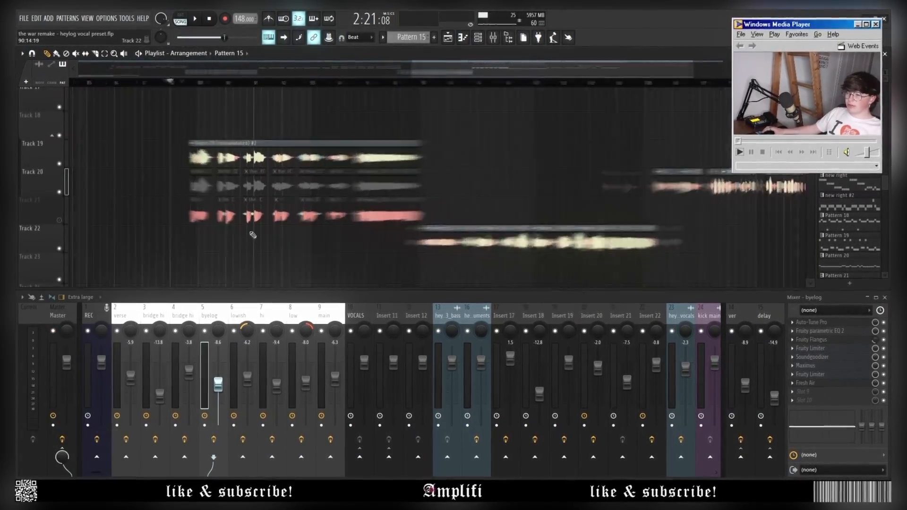
scroll(302, 173, "up", 1)
scroll(272, 206, "up", 3)
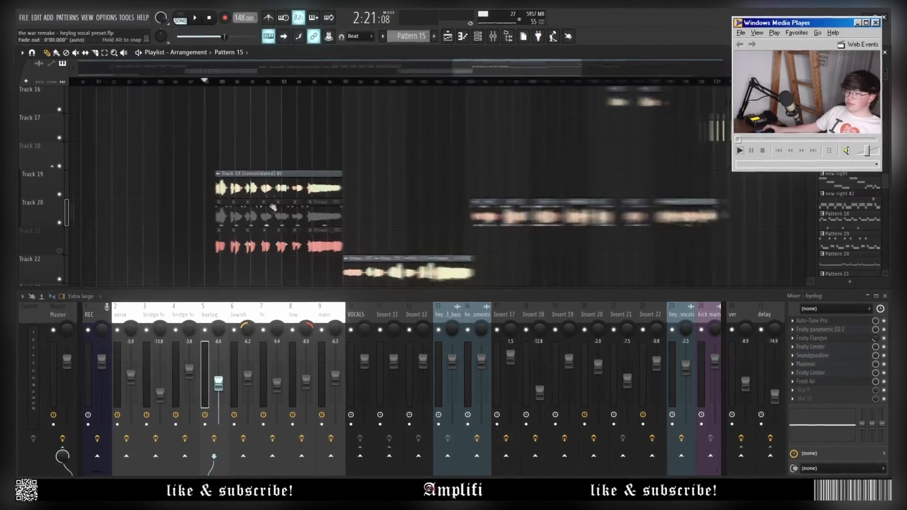
key("space")
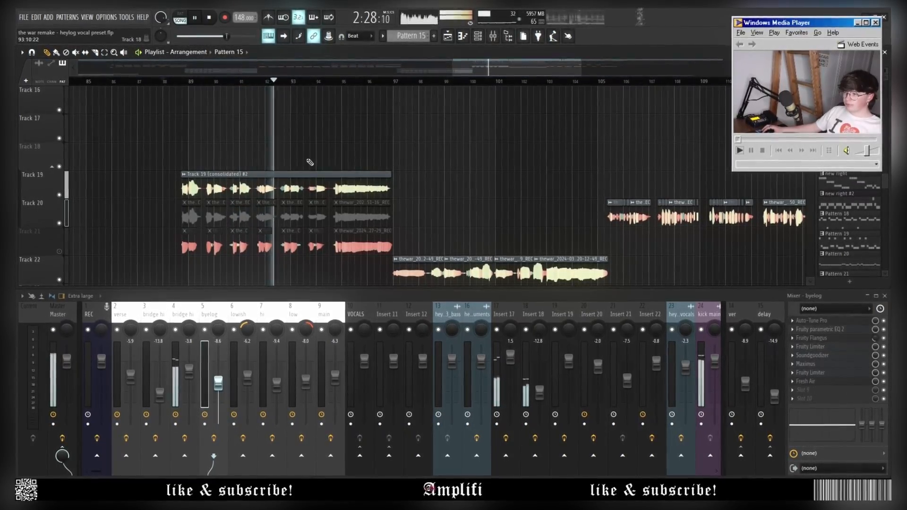
key("space")
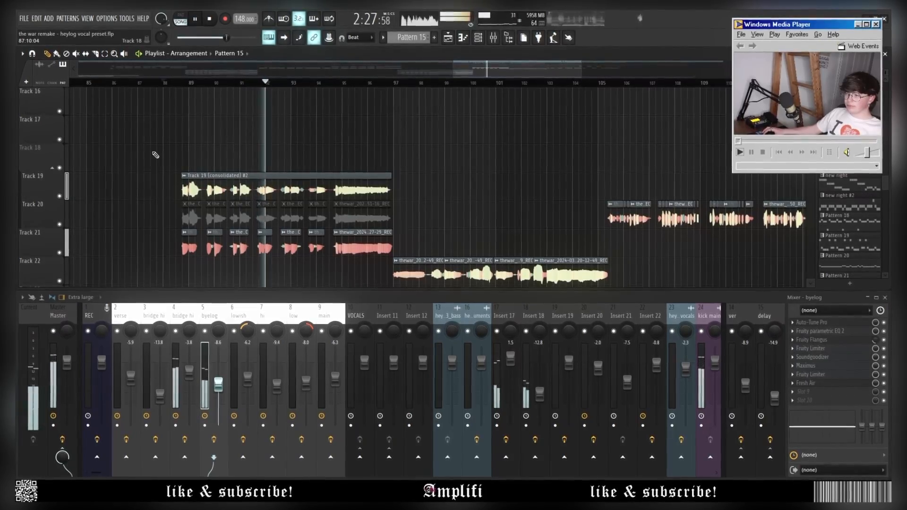
scroll(162, 162, "down", 8)
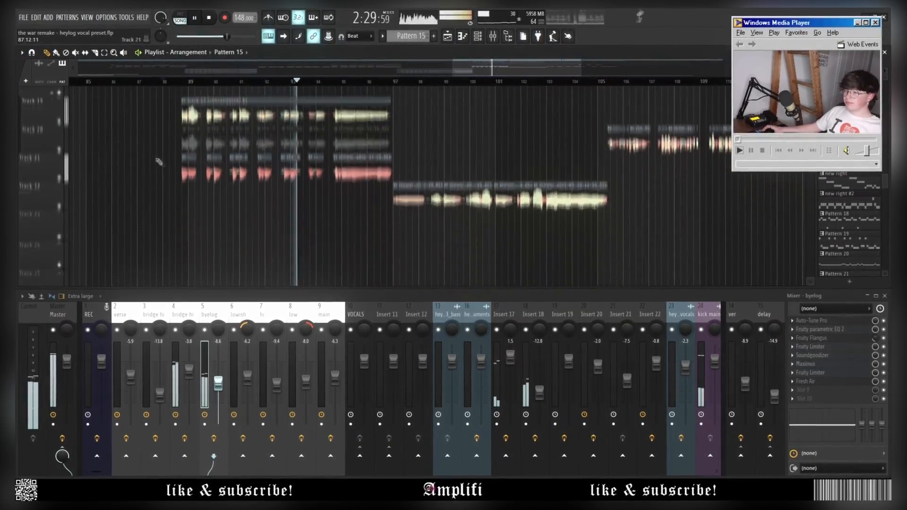
scroll(357, 199, "up", 6)
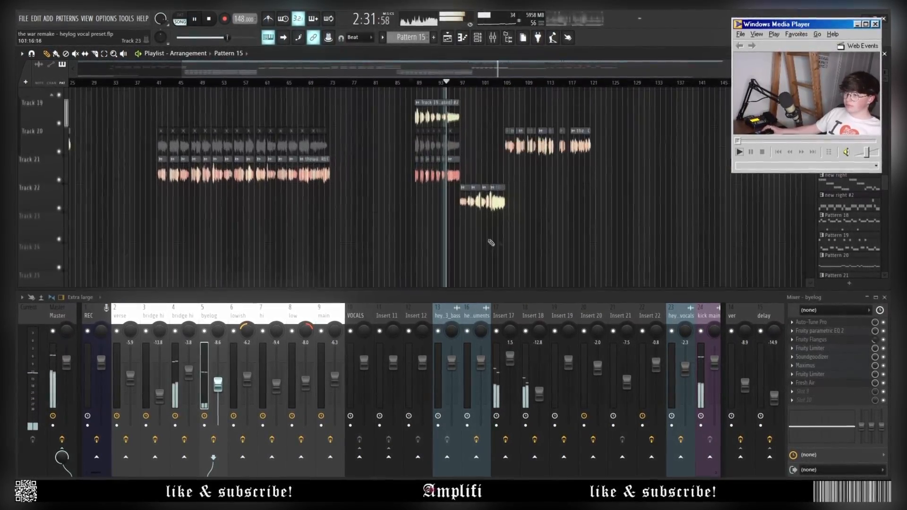
scroll(325, 250, "up", 3)
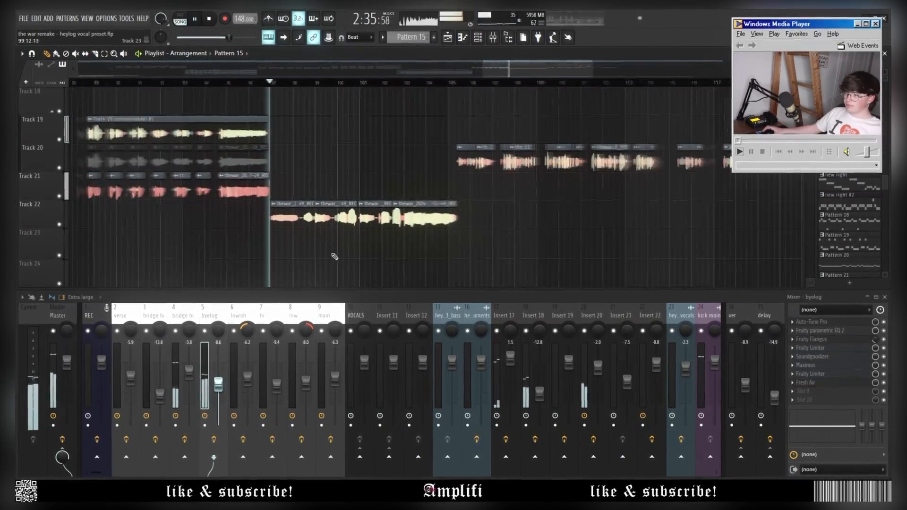
Solo Track 22 and play it from bar 97, checking the bridge hi Distructor.
key("space")
left_click(248, 81)
scroll(297, 162, "up", 4)
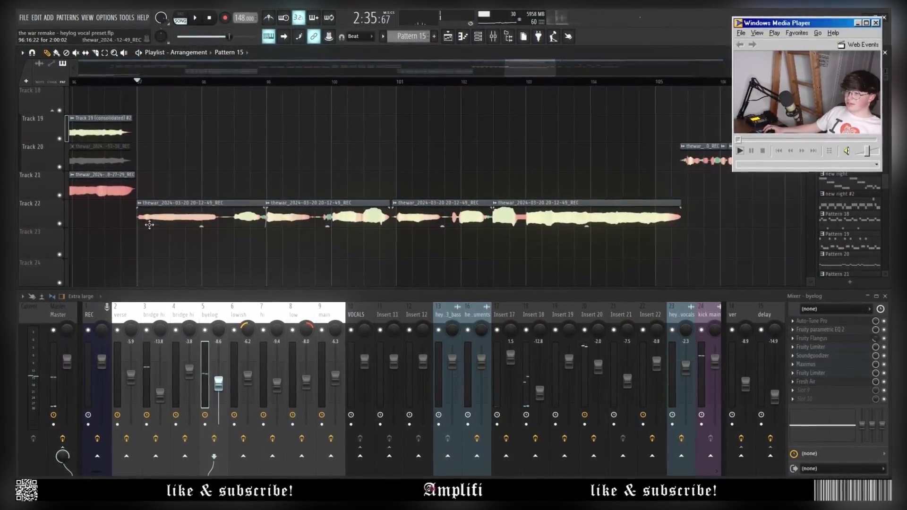
right_click(59, 225)
scroll(89, 237, "down", 4)
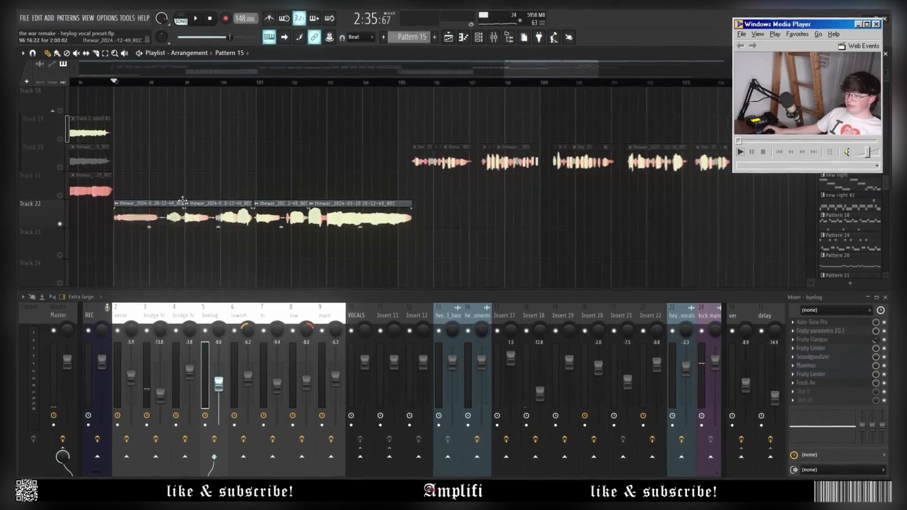
key("space")
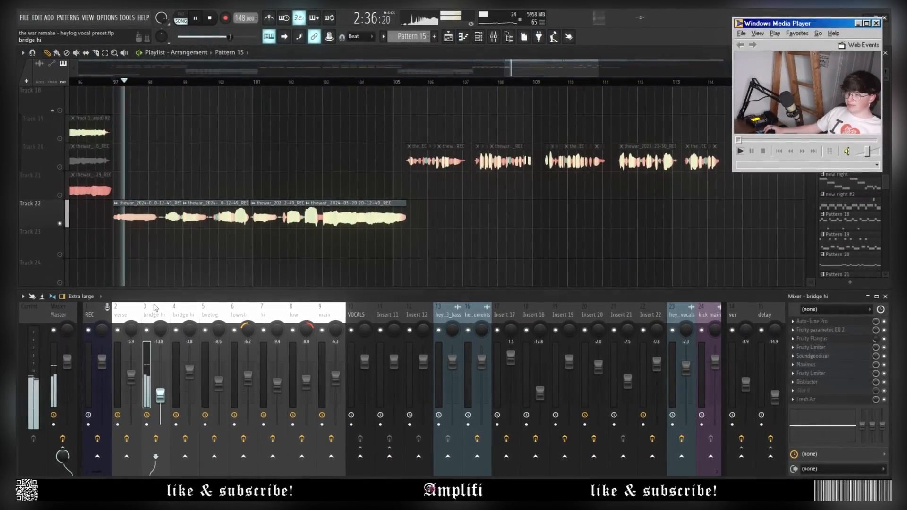
left_click(826, 383)
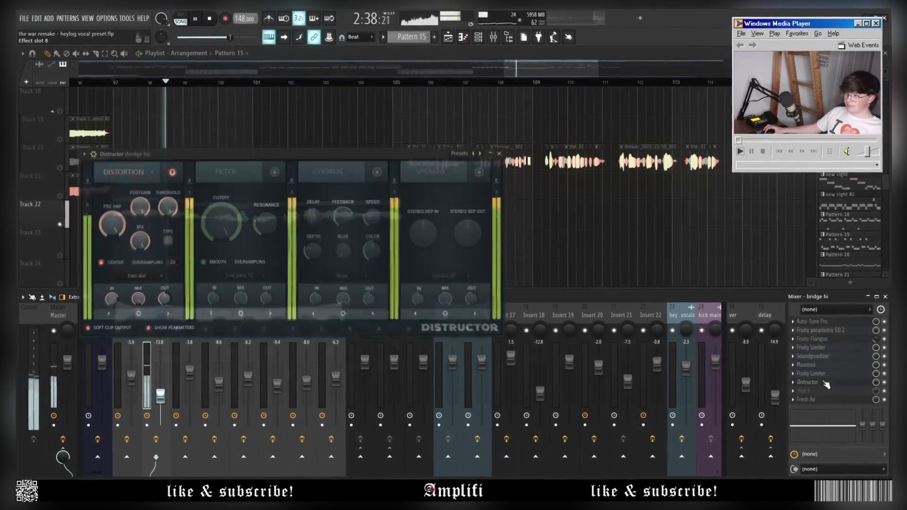
left_click(826, 383)
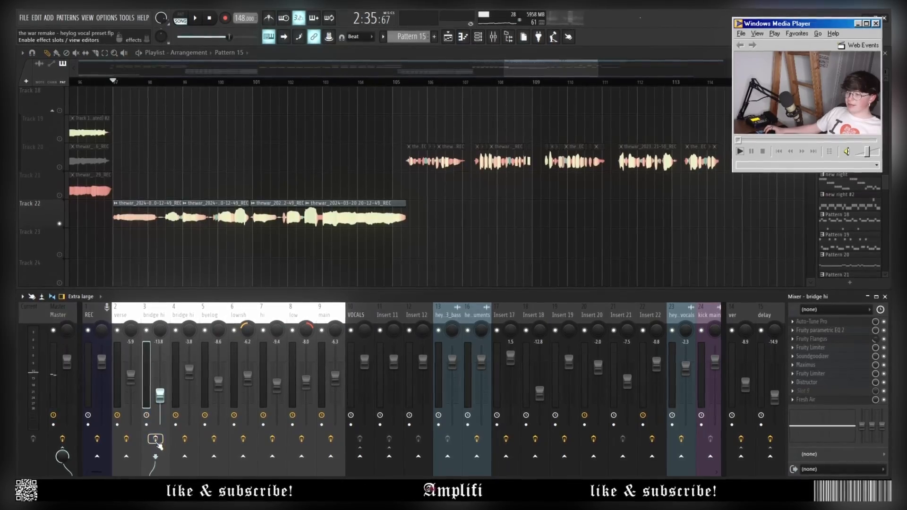
Switch off the bridge hi Distructor and raise its fader to about 0 dB (-0.4 dB).
scroll(171, 285, "up", 4)
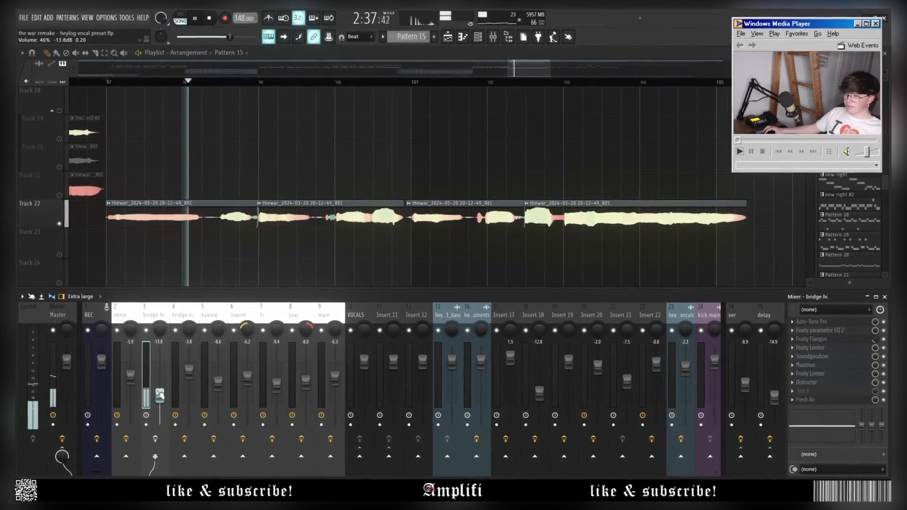
left_click_drag(160, 396, 161, 364)
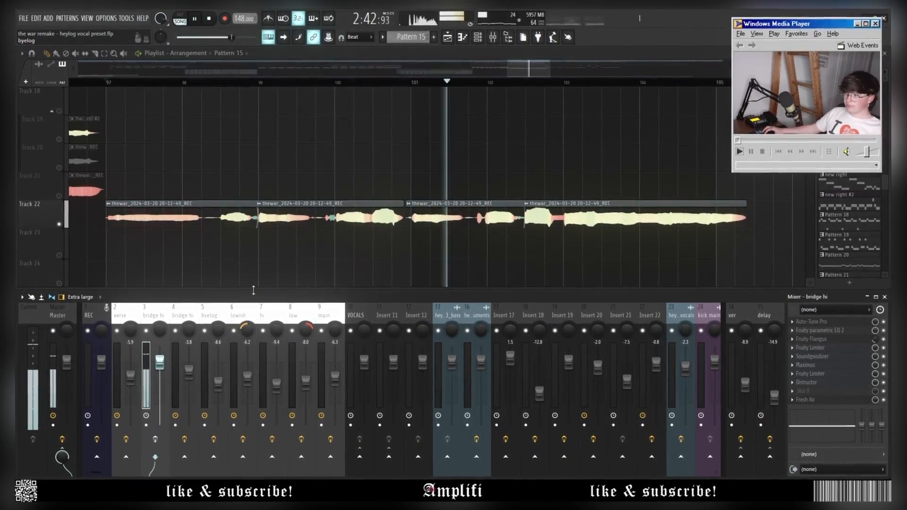
key("space")
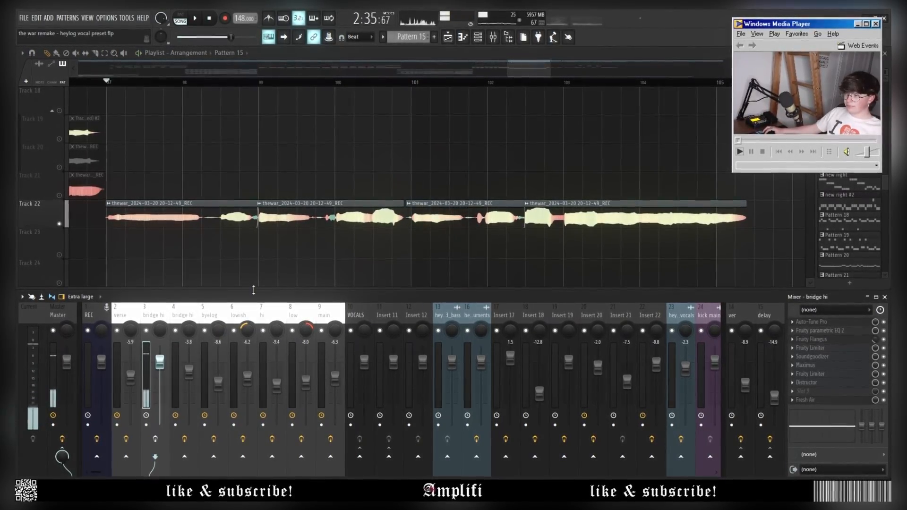
key("ctrl+z")
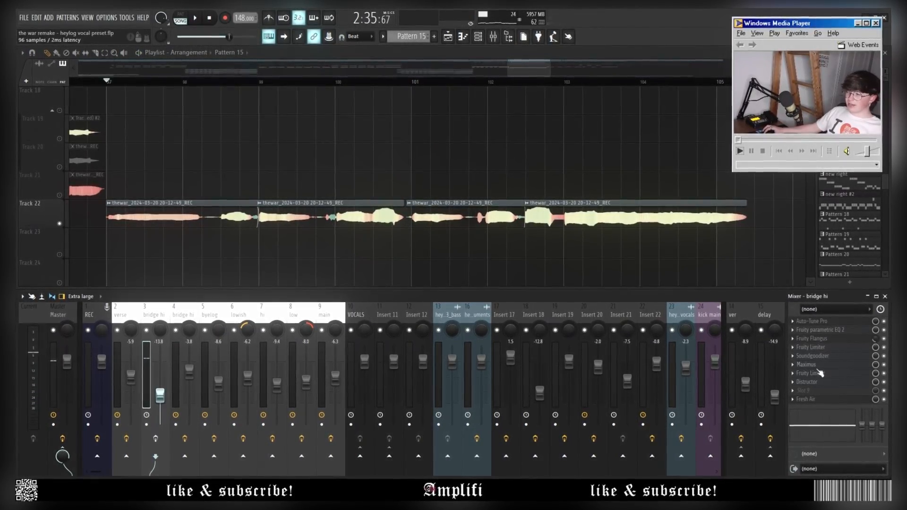
left_click(883, 382)
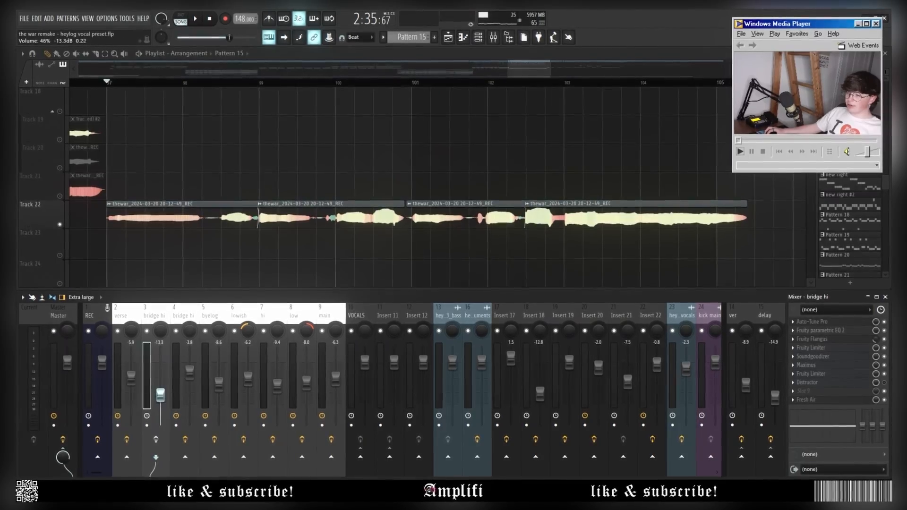
left_click_drag(160, 395, 160, 359)
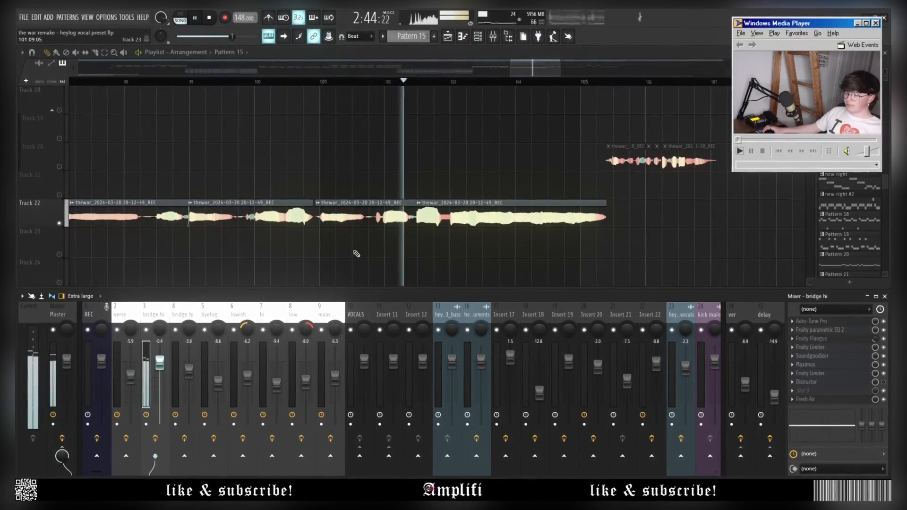
scroll(354, 255, "down", 3)
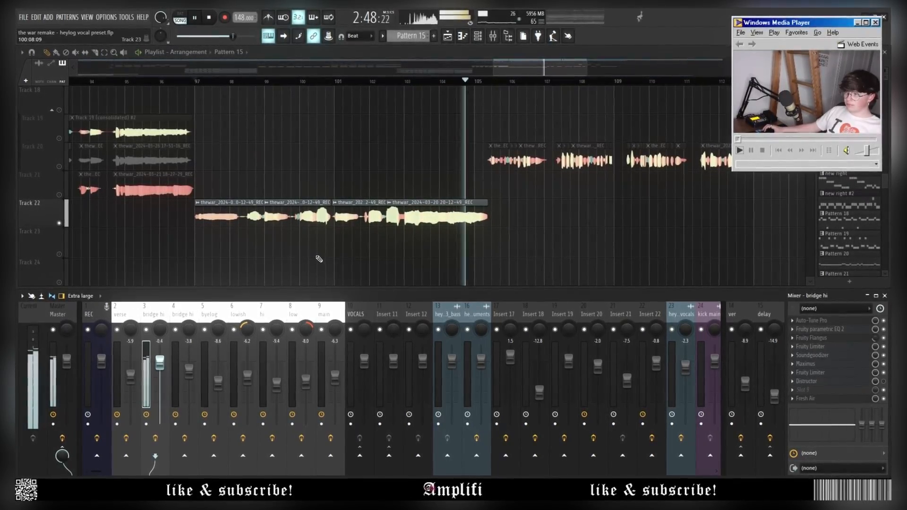
Check the Distructor effect window on bridge hi, then stop playback.
key("space")
scroll(222, 196, "up", 3)
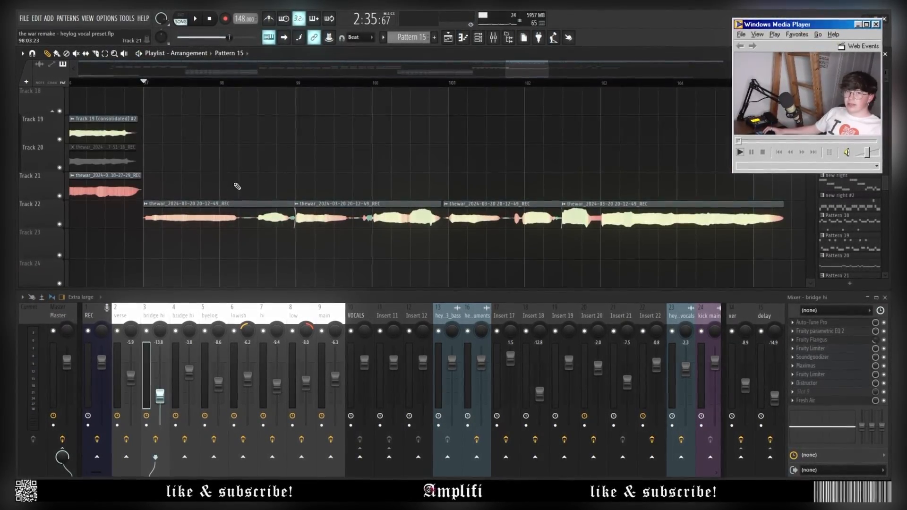
scroll(228, 186, "down", 3)
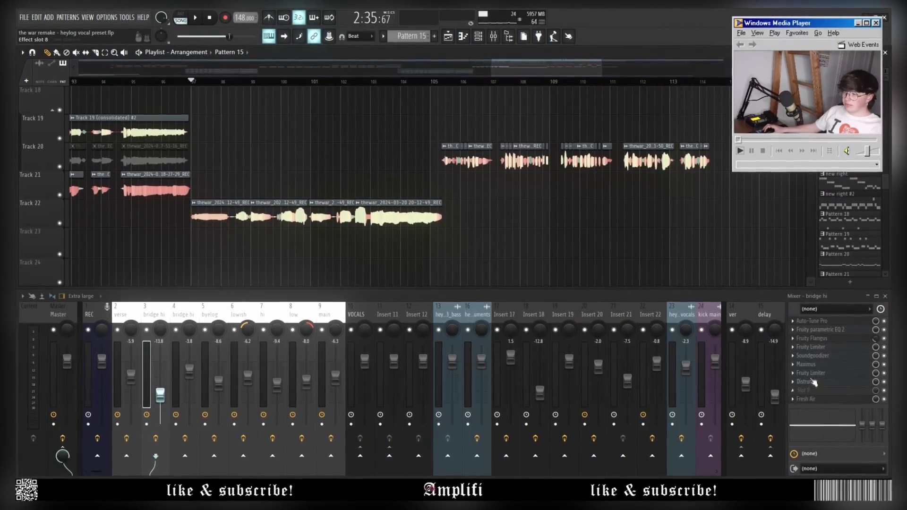
left_click(812, 381)
left_click(811, 381)
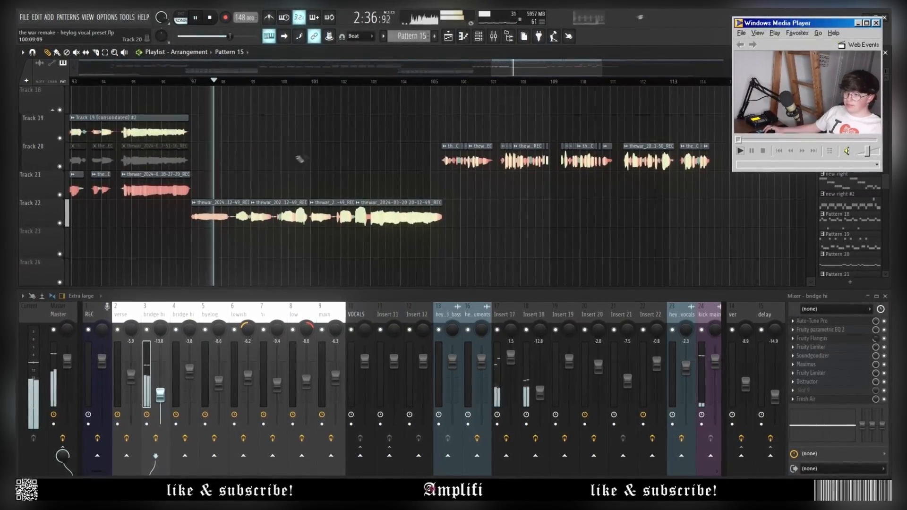
scroll(324, 178, "down", 1)
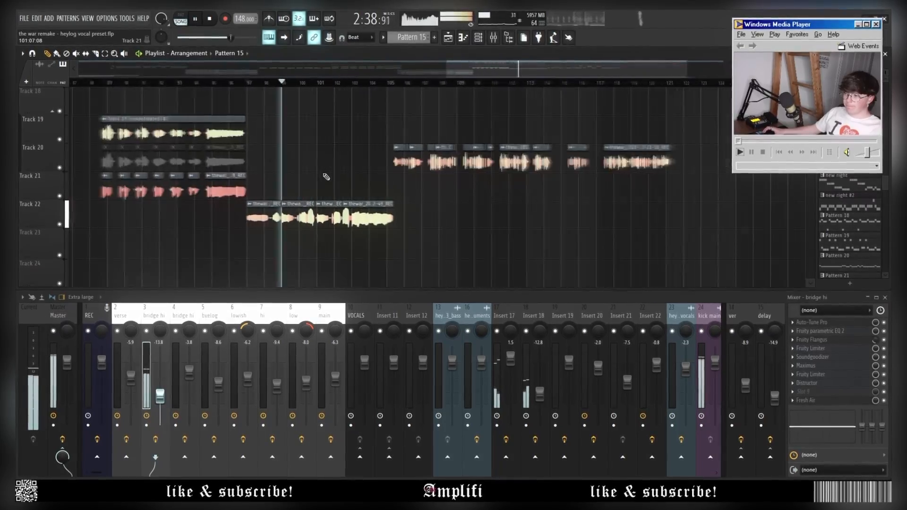
scroll(314, 182, "up", 3)
key("space")
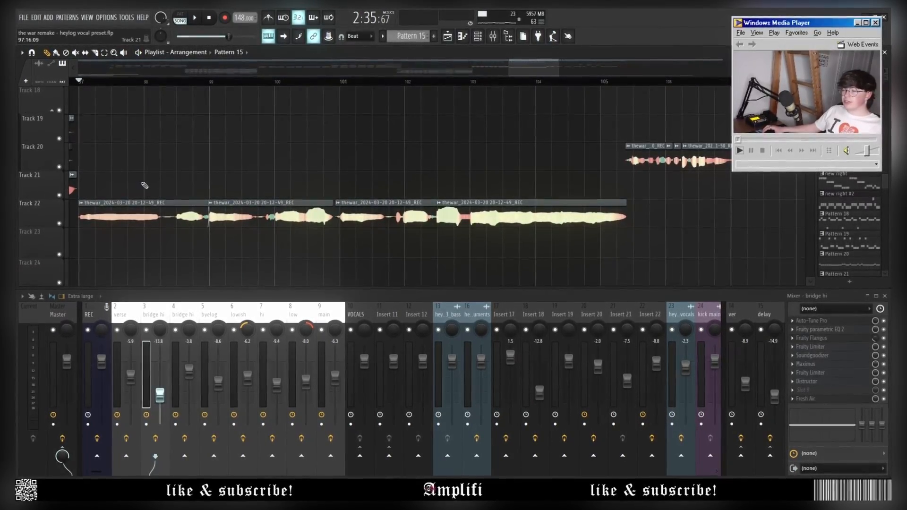
Start playback at the verse section with the Track 20 vocal clips.
scroll(146, 186, "down", 1)
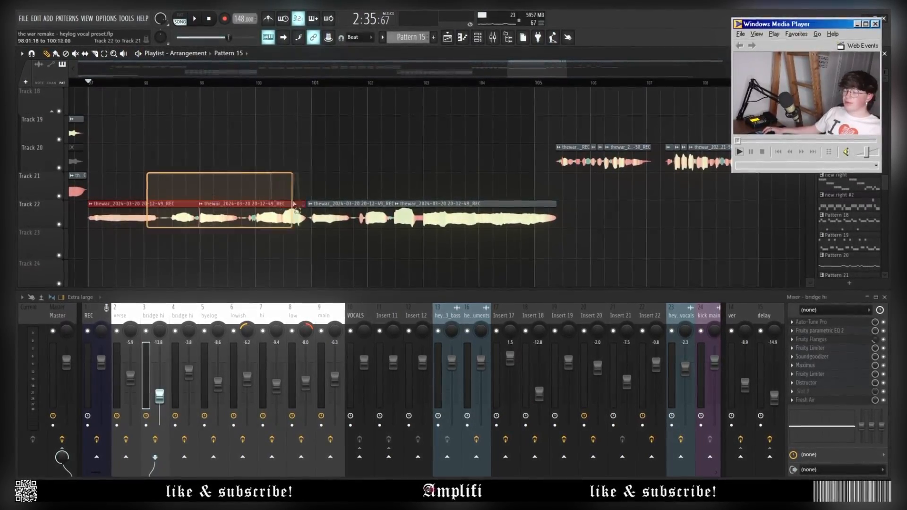
scroll(373, 191, "down", 4)
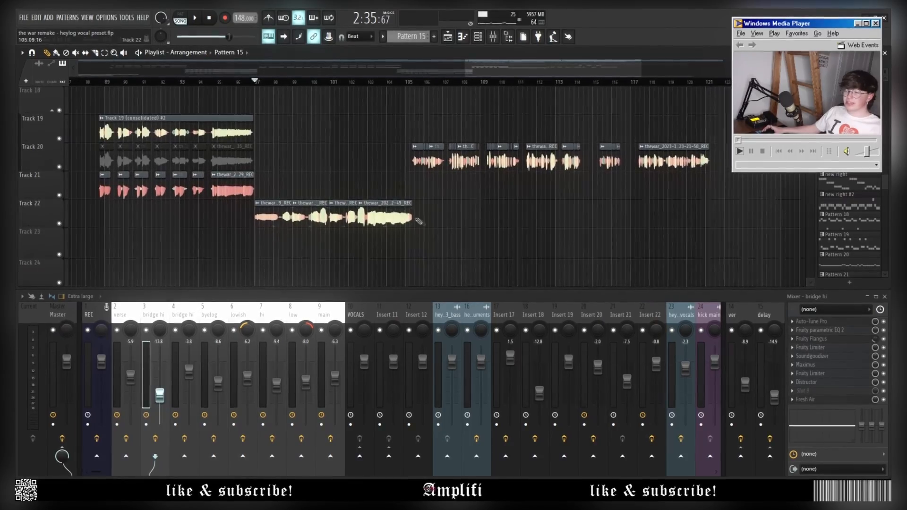
scroll(296, 196, "down", 1)
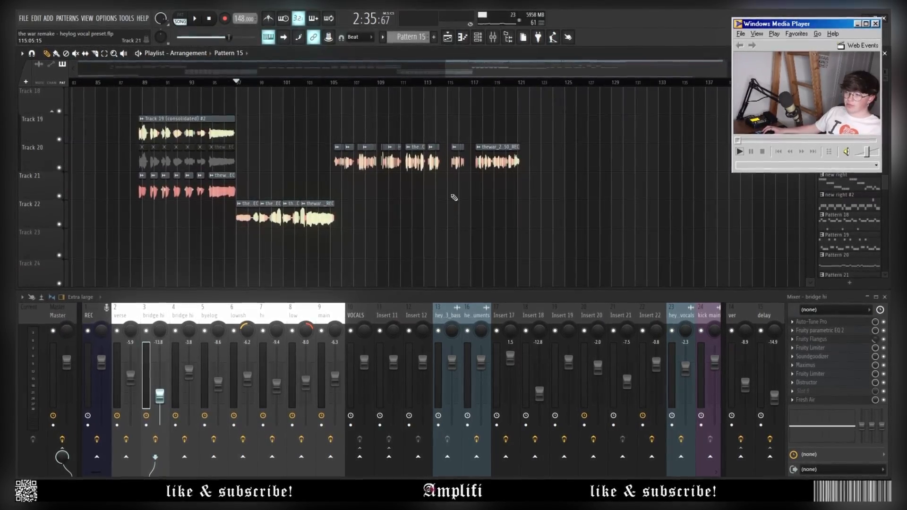
scroll(426, 208, "up", 3)
scroll(297, 207, "up", 1)
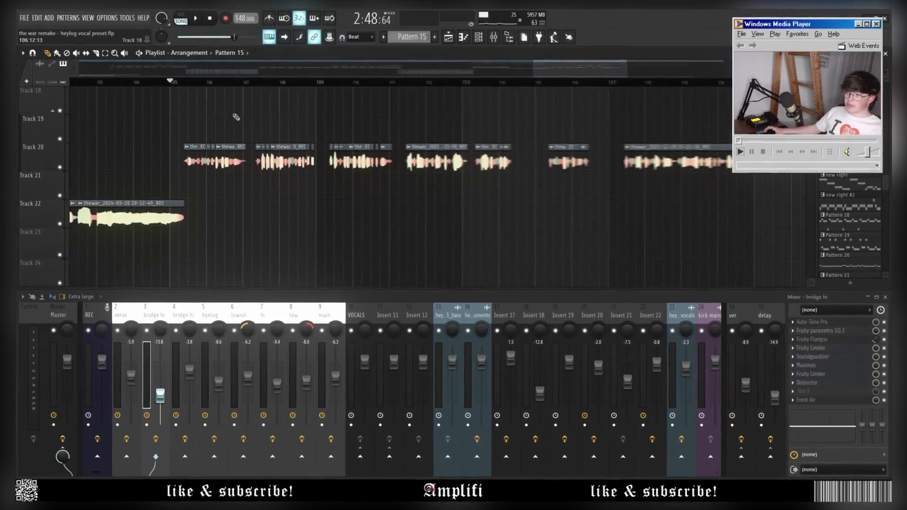
scroll(203, 172, "up", 1)
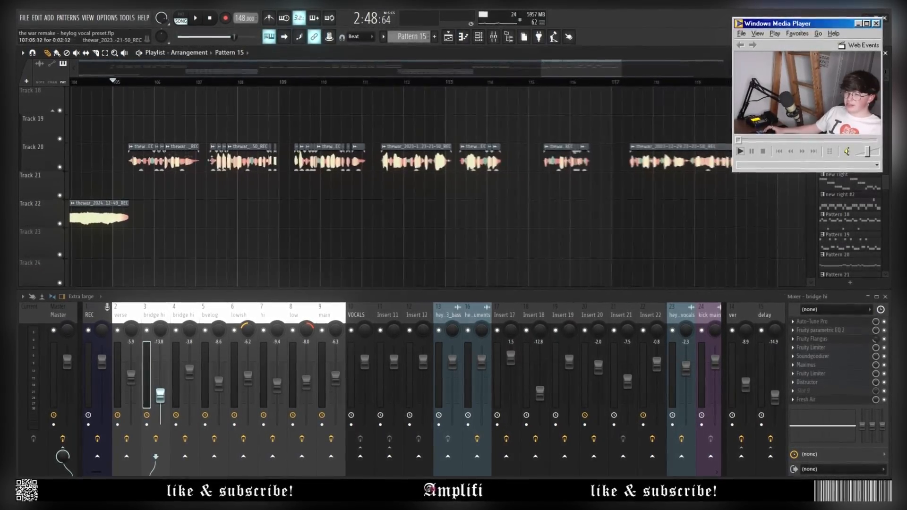
scroll(55, 123, "up", 3)
key("space")
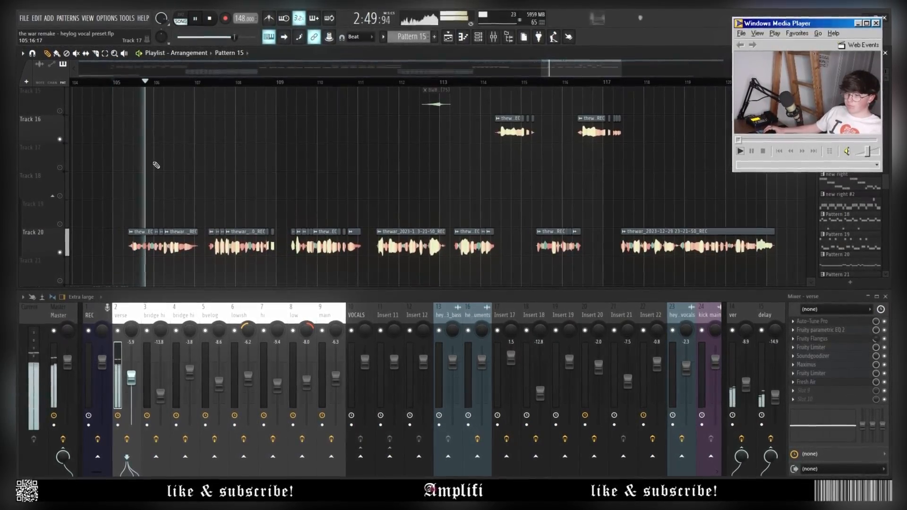
Play through the Track 20 verse vocals and stop at about bar 120.
scroll(187, 201, "down", 1)
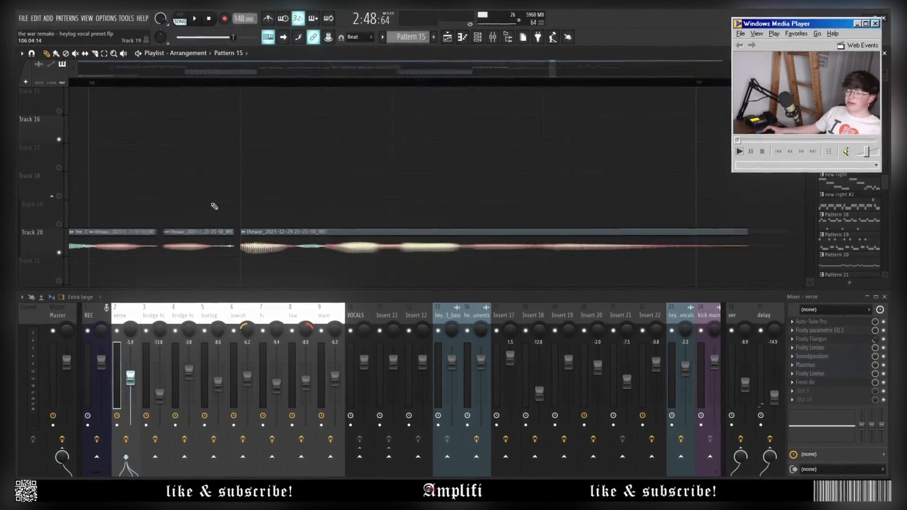
scroll(190, 229, "down", 1)
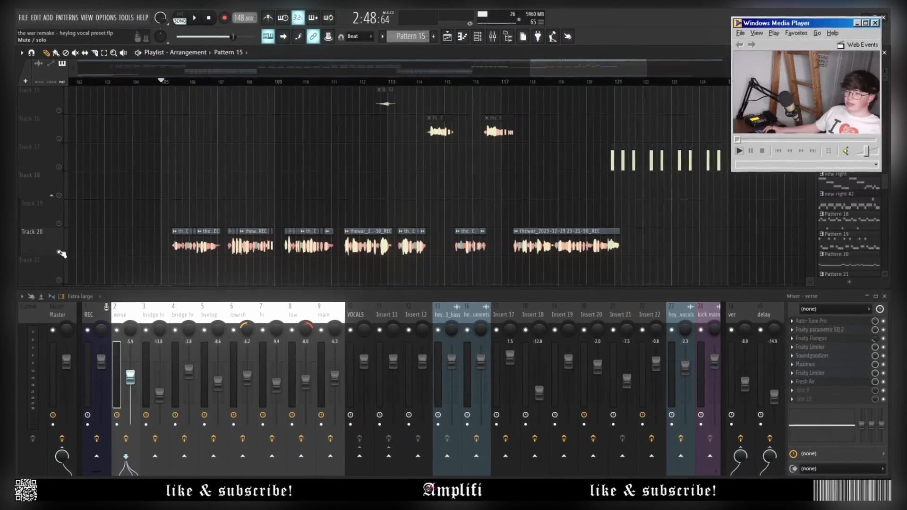
key("space")
scroll(173, 183, "down", 2)
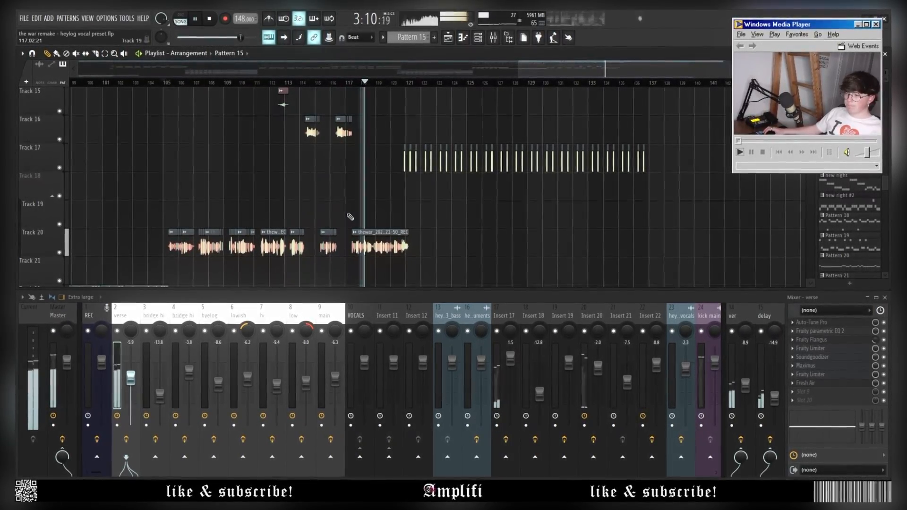
scroll(489, 250, "down", 3)
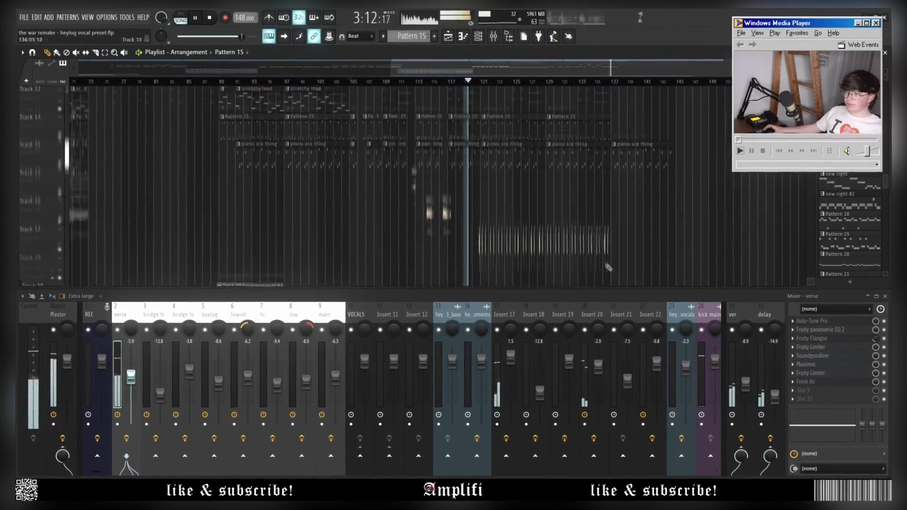
scroll(543, 245, "up", 1)
scroll(556, 245, "up", 4)
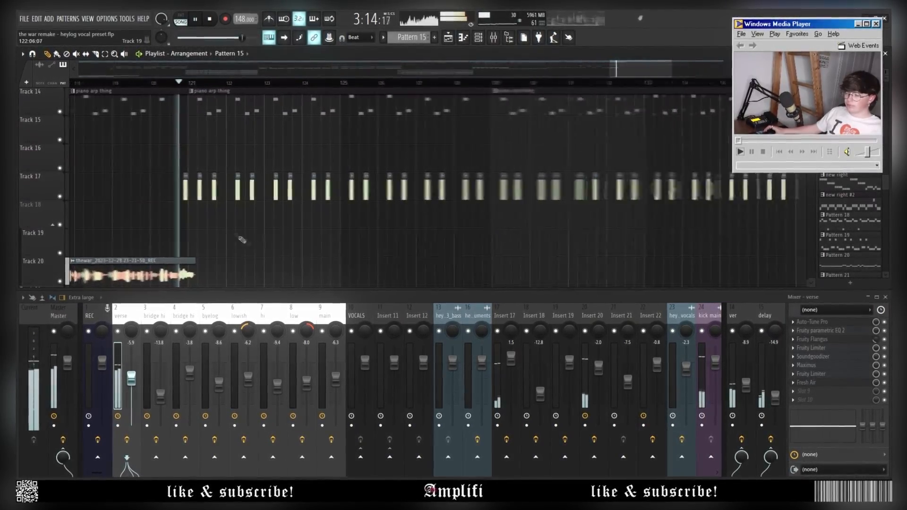
key("space")
scroll(137, 201, "up", 3)
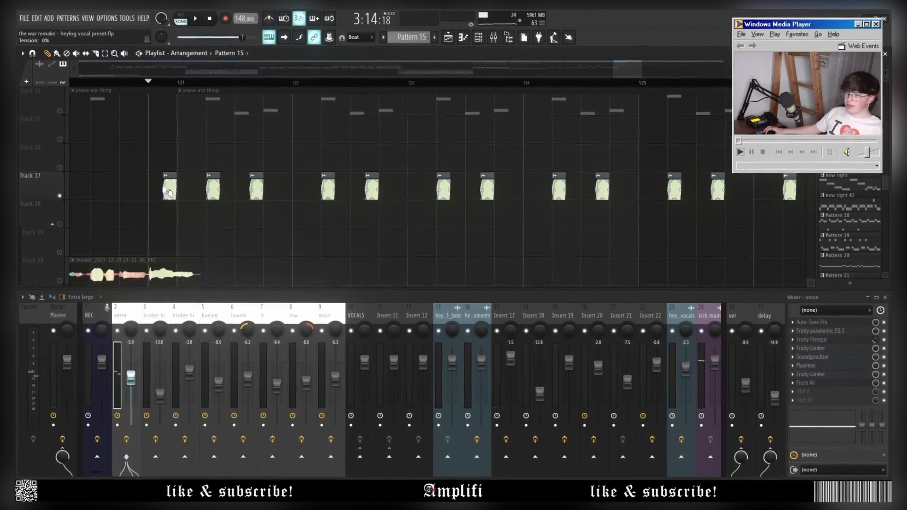
Turn the Track 17 vocal clip's gain boost down to 0% and audition it.
double_click(173, 177)
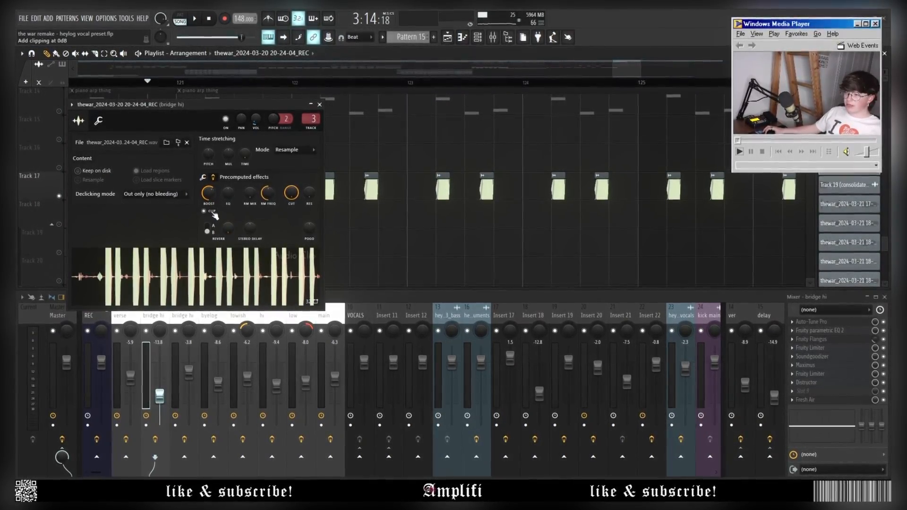
left_click_drag(212, 190, 212, 208)
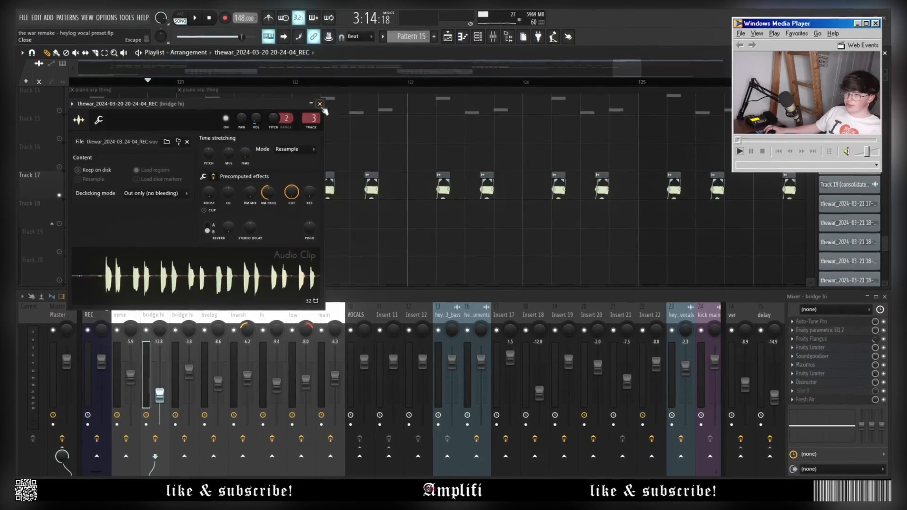
key("Escape")
key("space")
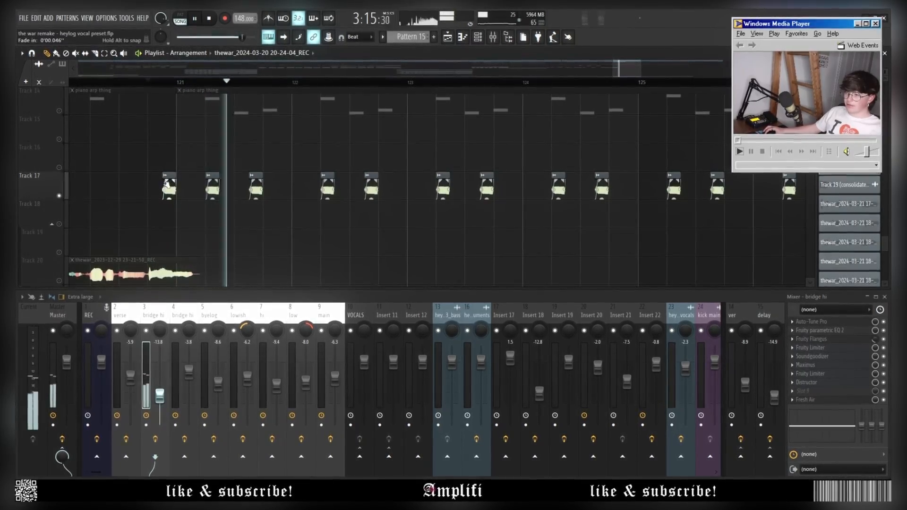
key("space")
Raise the clip's boost back up, unsolo Track 17 and play the full mix.
double_click(168, 191)
left_click_drag(210, 192, 210, 170)
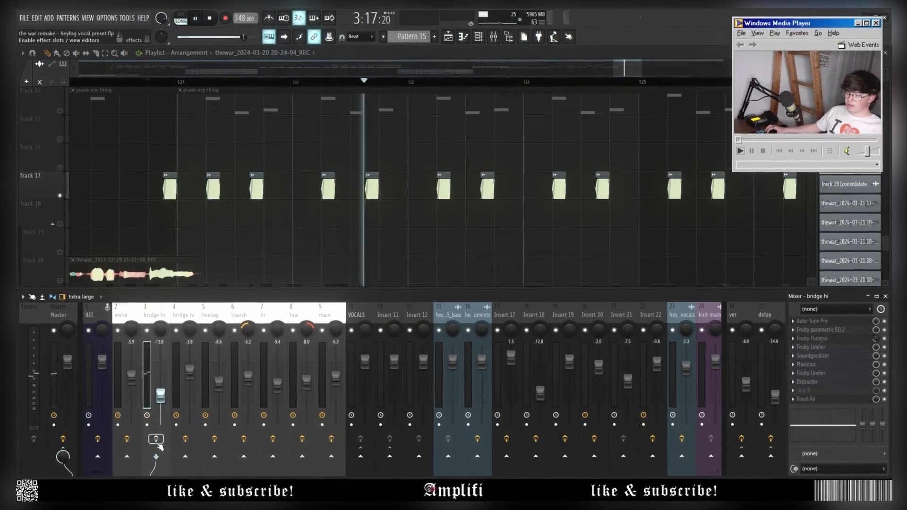
key("space")
scroll(127, 199, "down", 3)
right_click(60, 197)
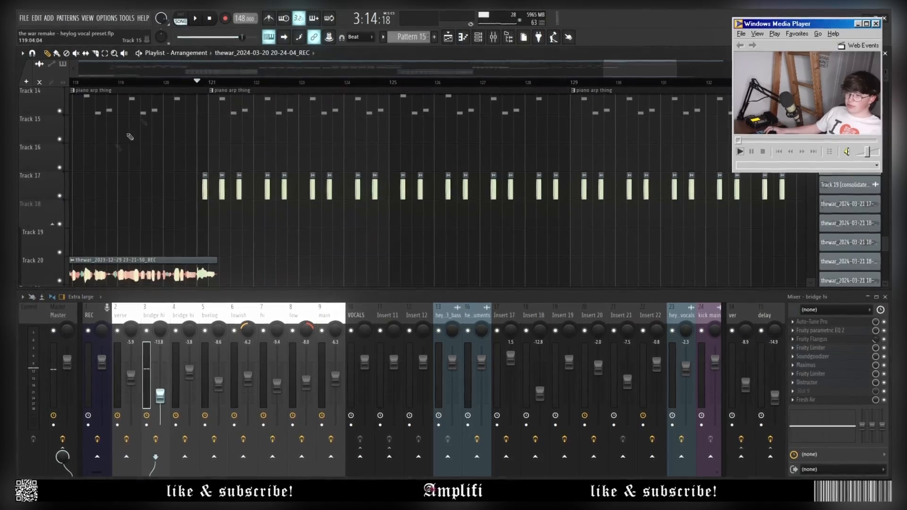
left_click(163, 90)
key("space")
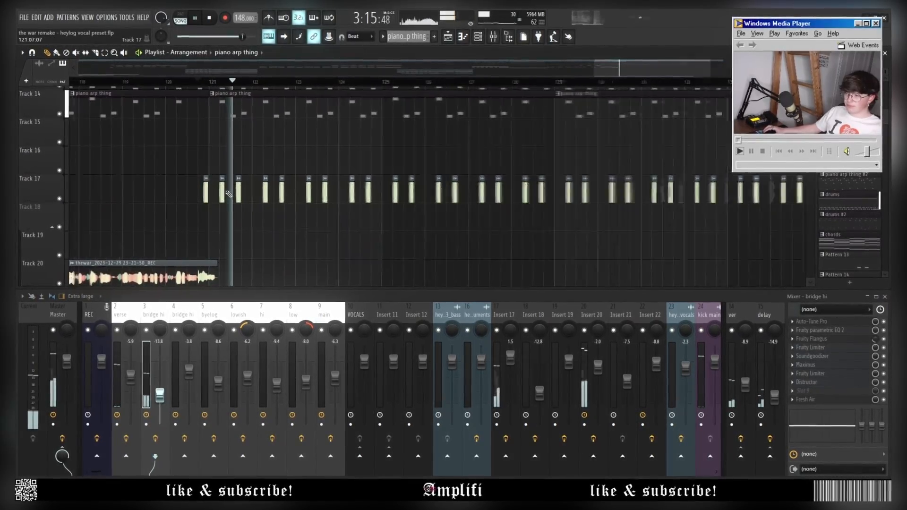
Zoom the Playlist out to follow the whole song as it plays.
scroll(302, 212, "down", 3)
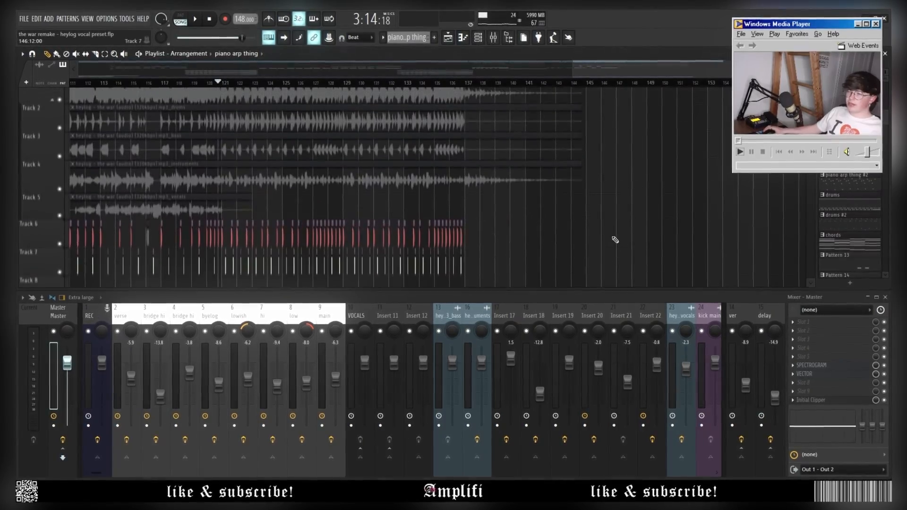
scroll(609, 234, "down", 10)
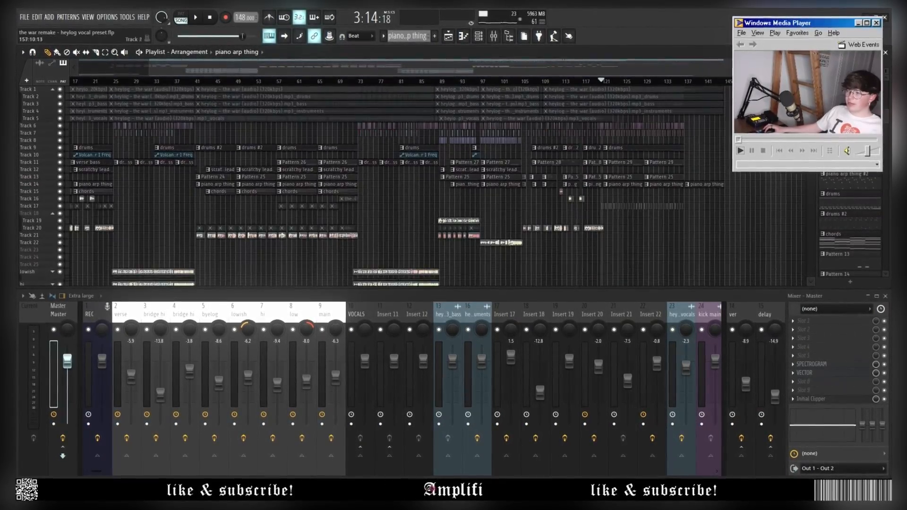
scroll(714, 247, "down", 4)
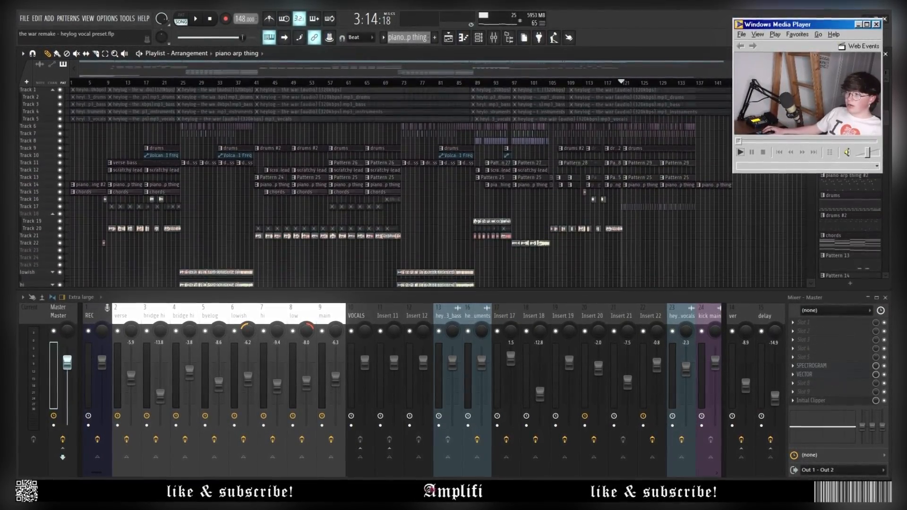
scroll(653, 231, "down", 5)
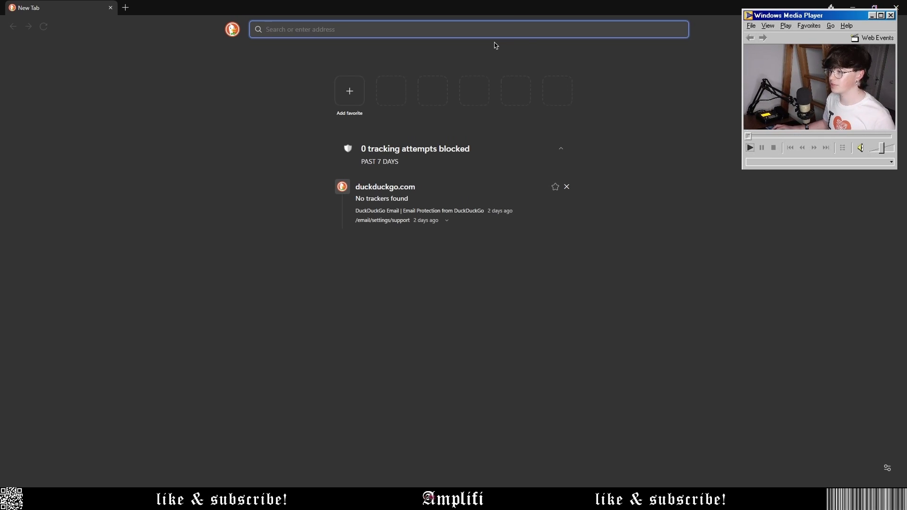
Load the Gumroad store page and briefly play, then pause, the embedded video.
type("https://amplifi.gumroad.com/l/heylog")
key("Return")
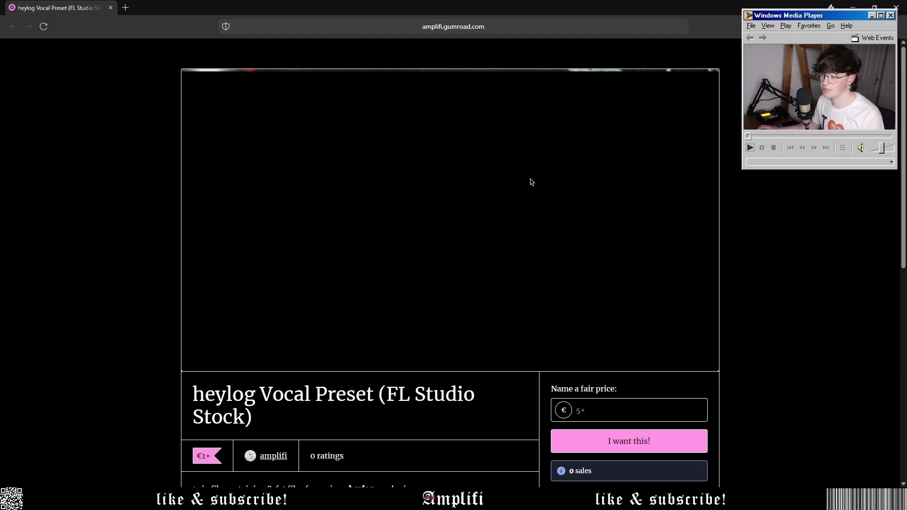
scroll(765, 222, "down", 4)
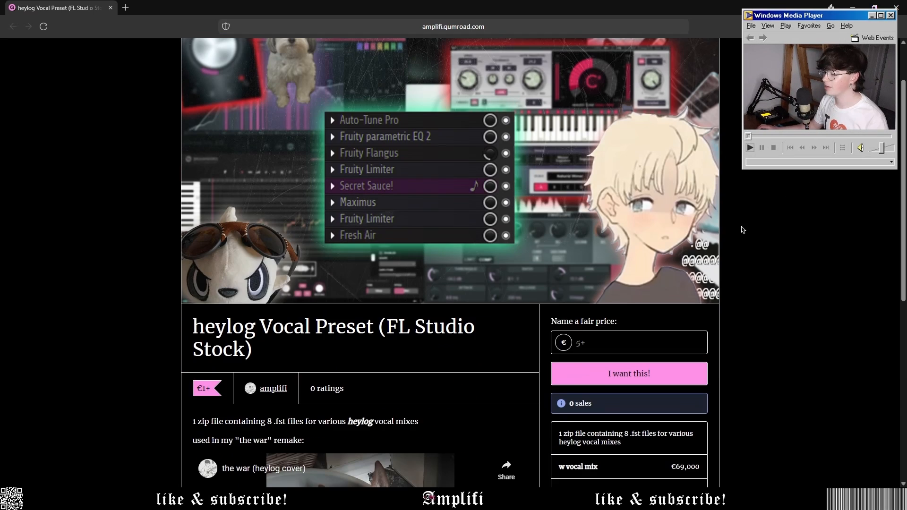
scroll(356, 235, "down", 5)
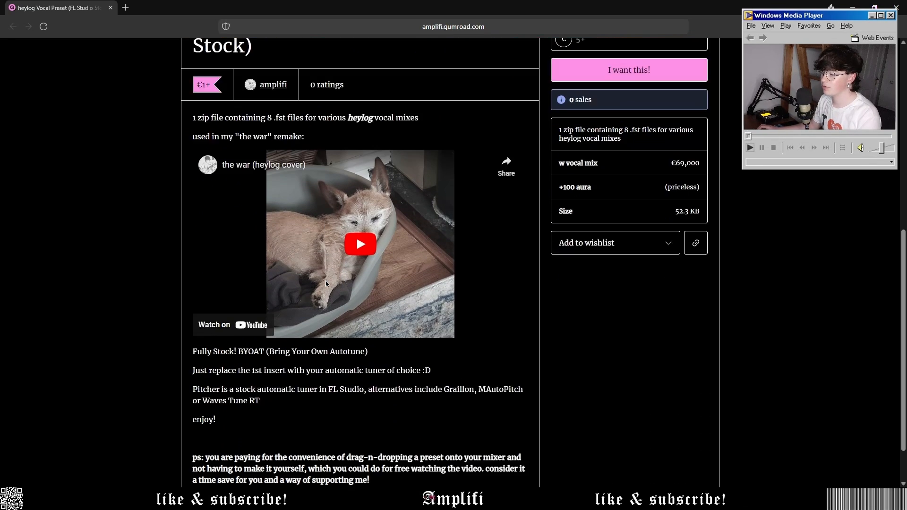
left_click(364, 188)
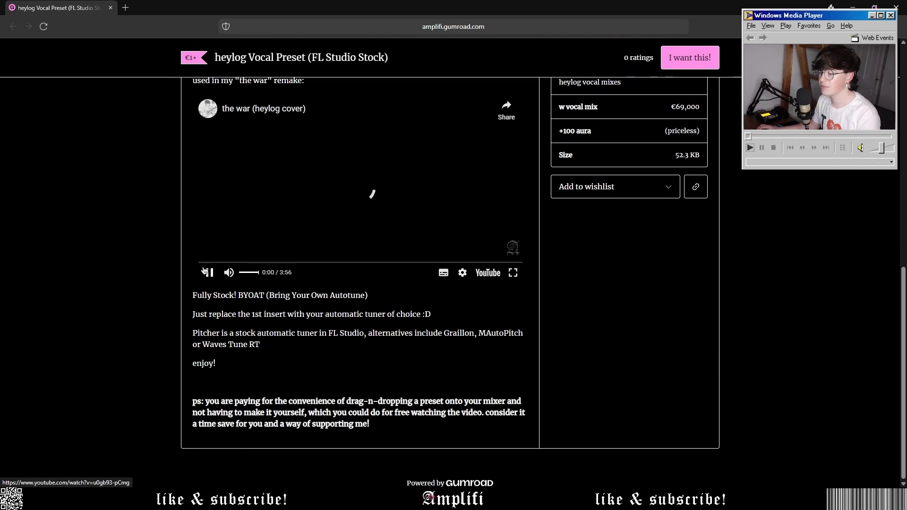
left_click(209, 273)
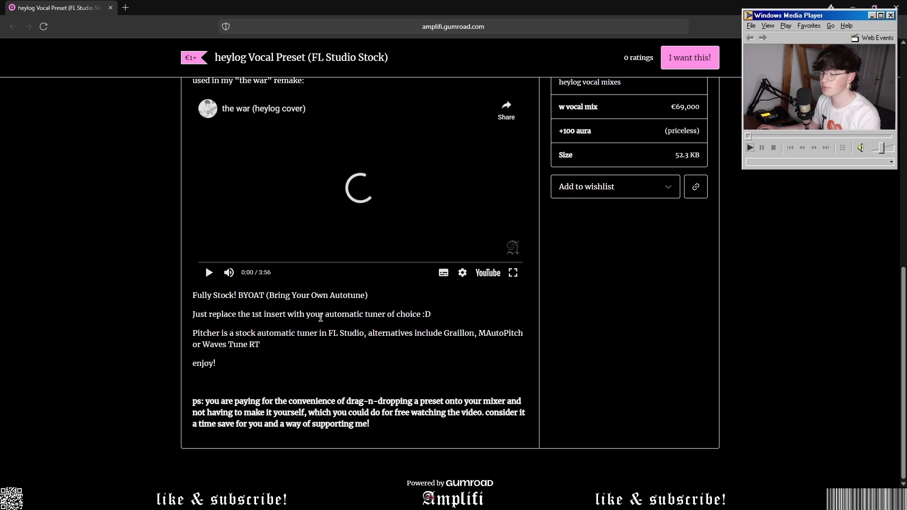
Enter a 9999,999 fair price for the heylog Vocal Preset and proceed to checkout.
left_click_drag(370, 424, 192, 330)
scroll(522, 362, "up", 5)
scroll(523, 362, "up", 3)
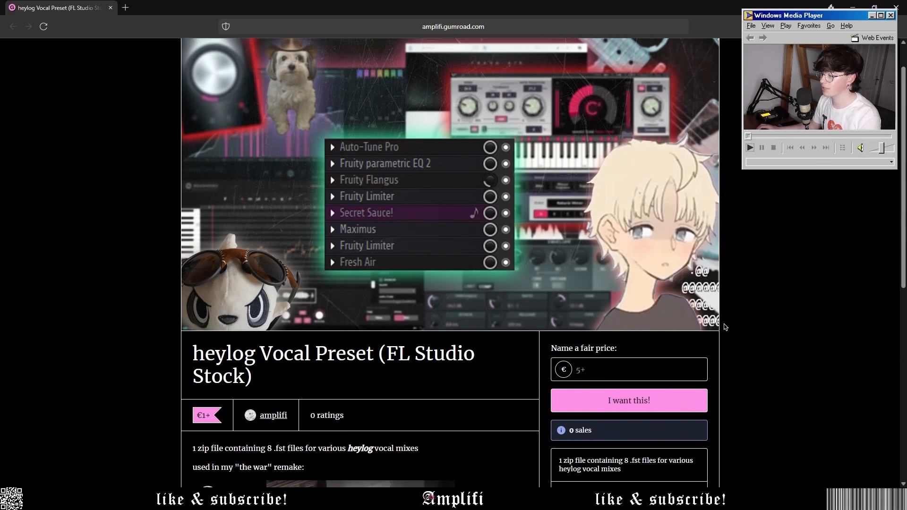
scroll(522, 362, "down", 5)
left_click_drag(706, 294, 601, 243)
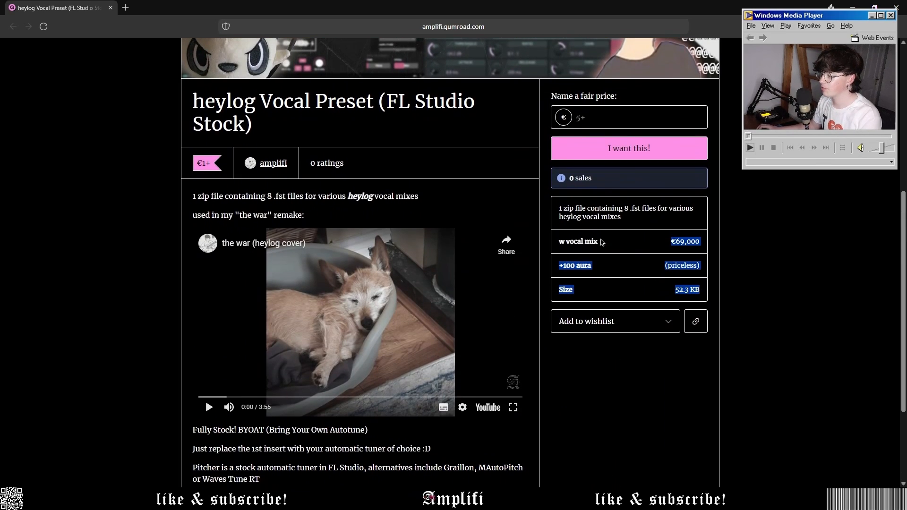
left_click(742, 266)
scroll(680, 381, "up", 4)
left_click(609, 321)
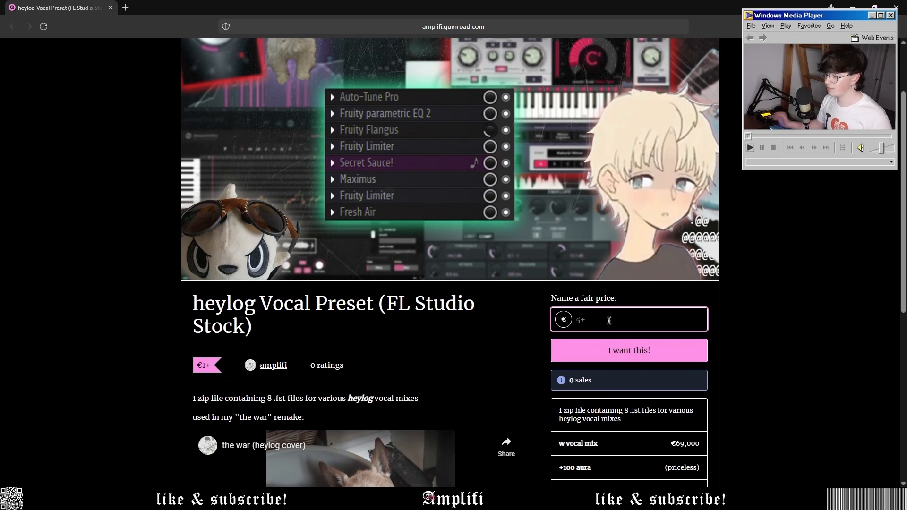
type("1")
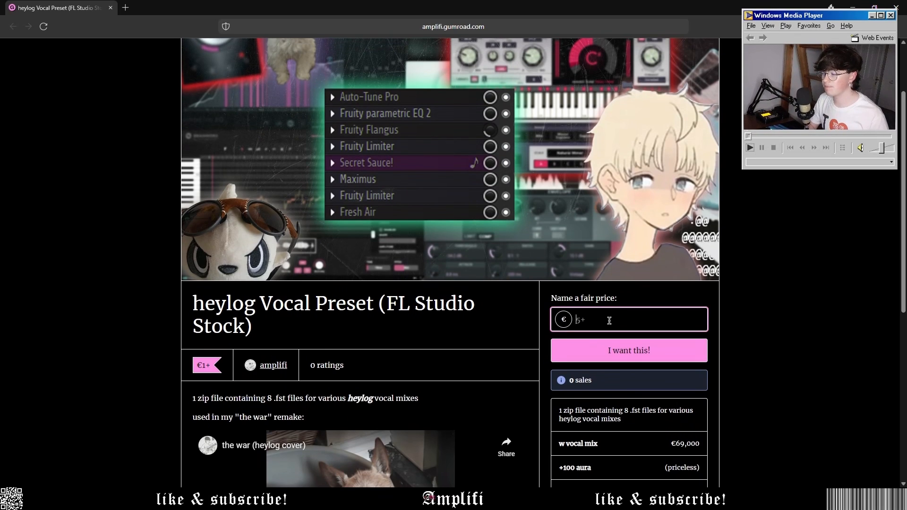
type("9999,999")
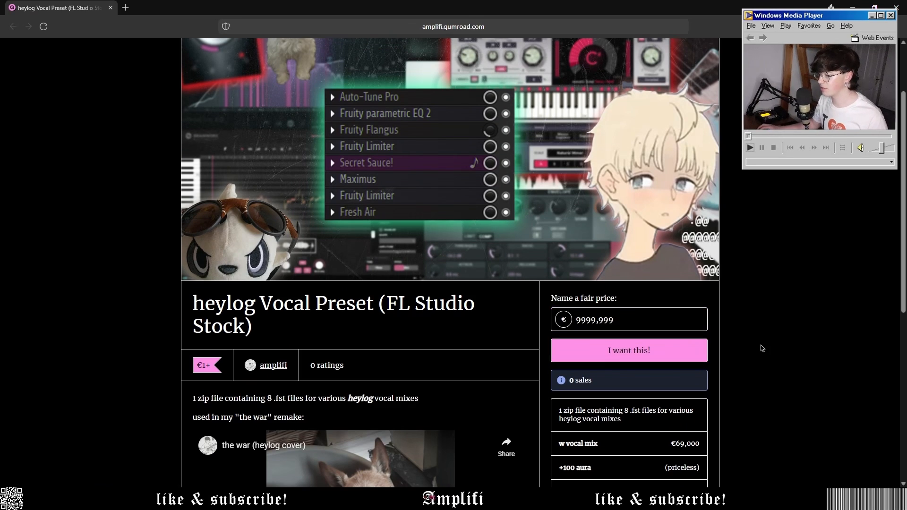
left_click(680, 348)
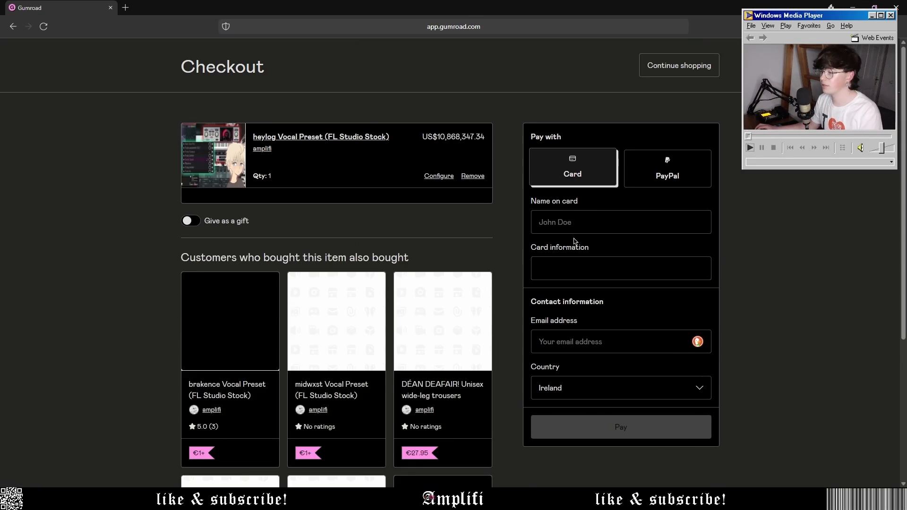
Review the huge price and total, then fill in the name on card and card number.
left_click_drag(439, 139, 480, 149)
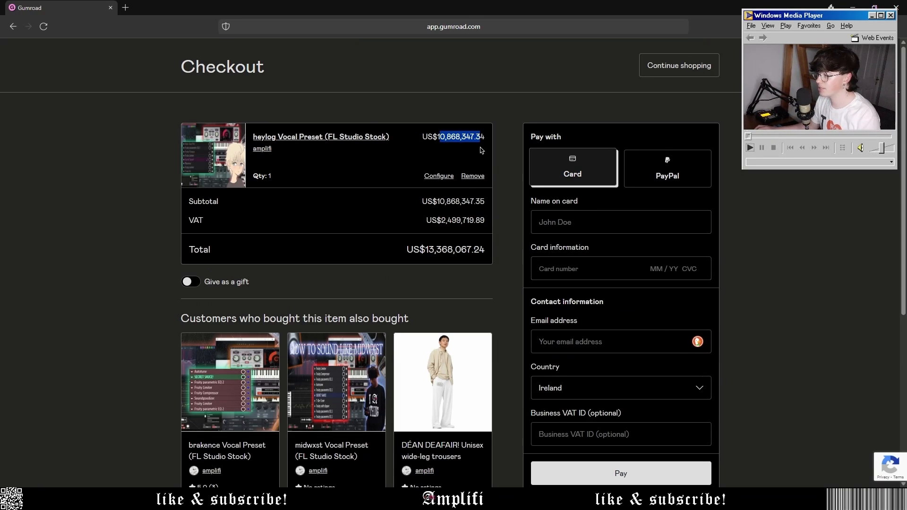
left_click(476, 149)
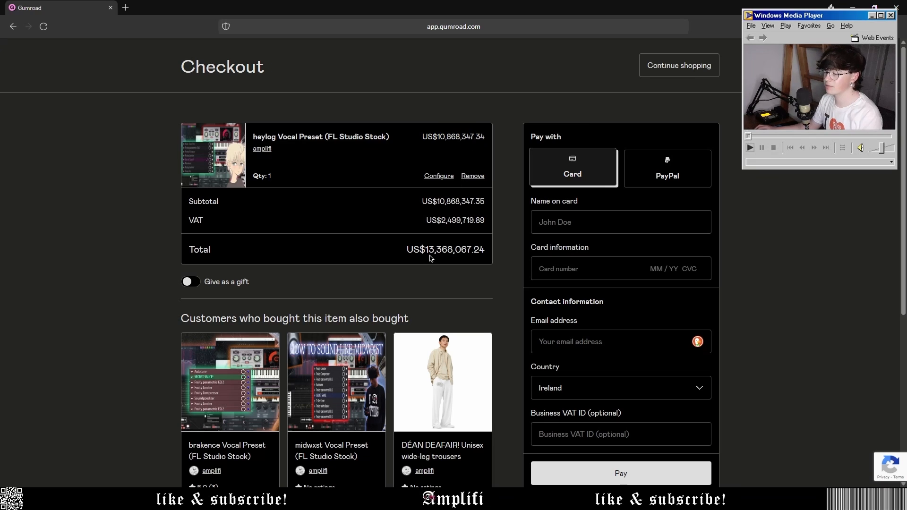
left_click_drag(425, 251, 467, 252)
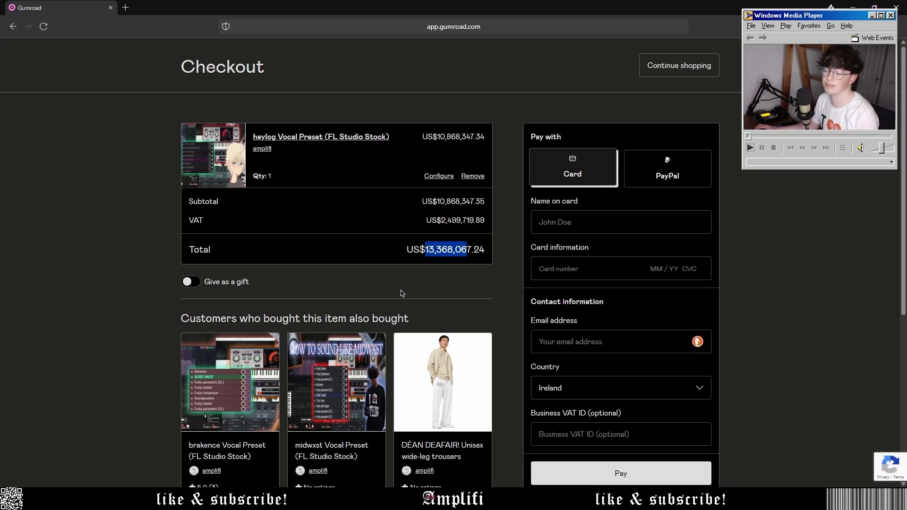
scroll(401, 290, "down", 3)
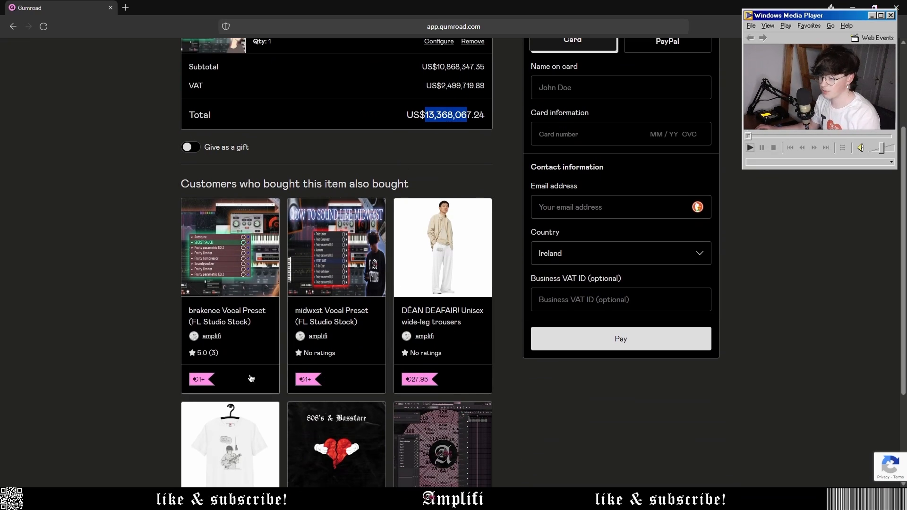
scroll(348, 349, "up", 2)
scroll(348, 350, "up", 1)
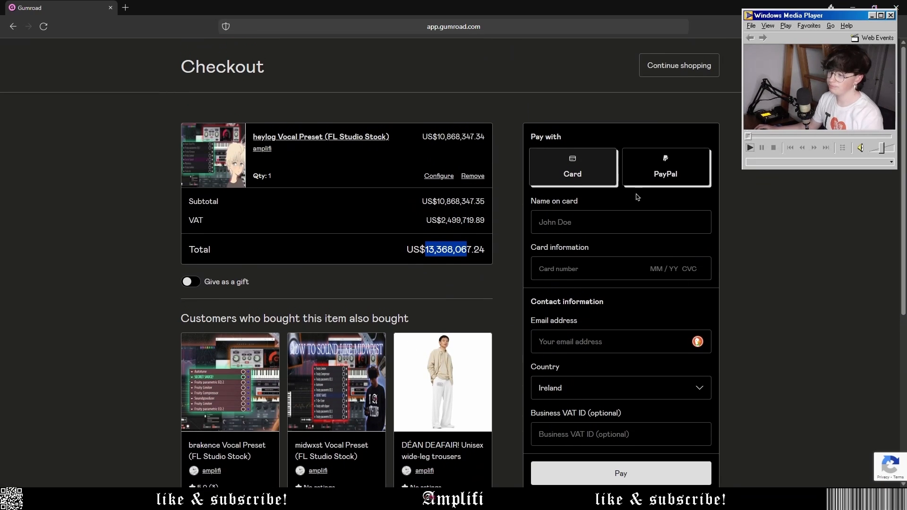
left_click(614, 218)
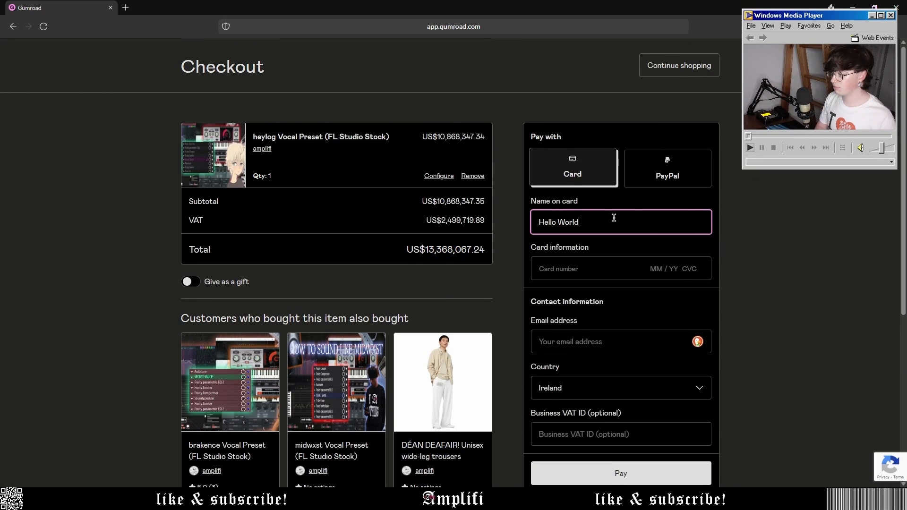
key("Tab")
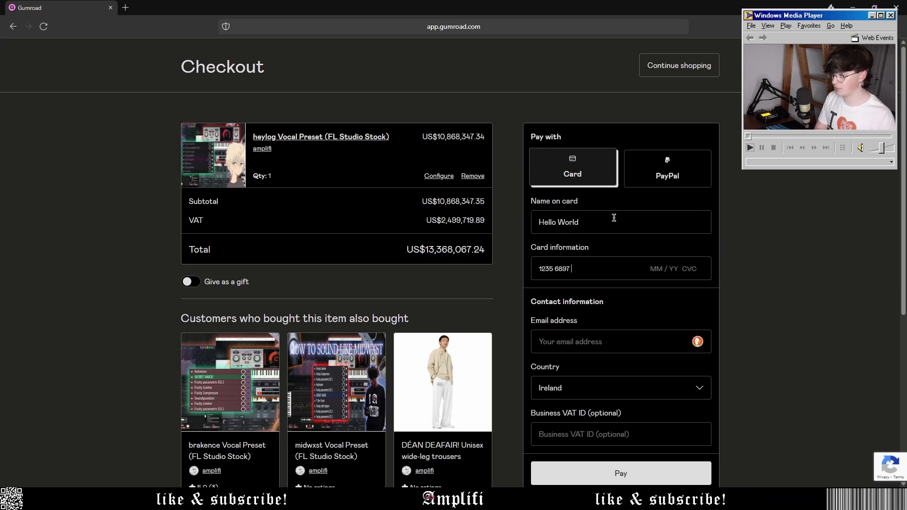
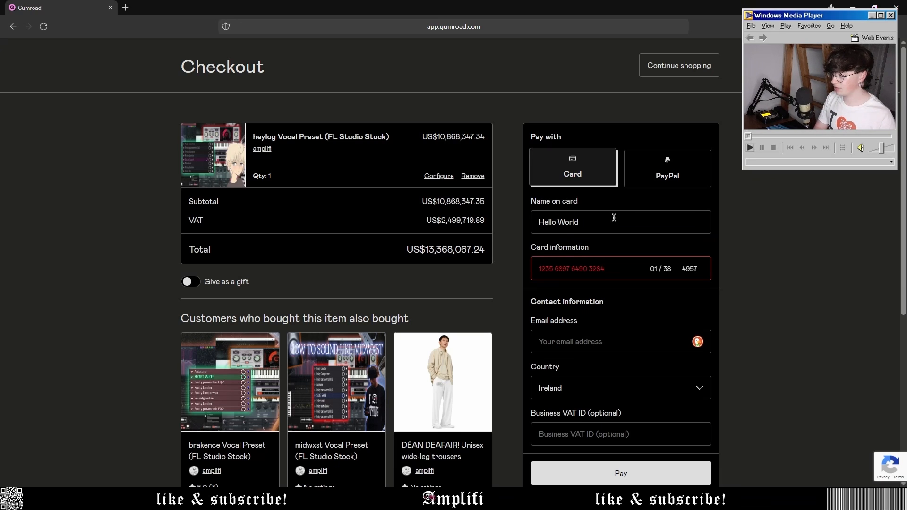
Enter the contact e-mail address and close the browser without paying.
left_click(593, 341)
scroll(810, 220, "down", 3)
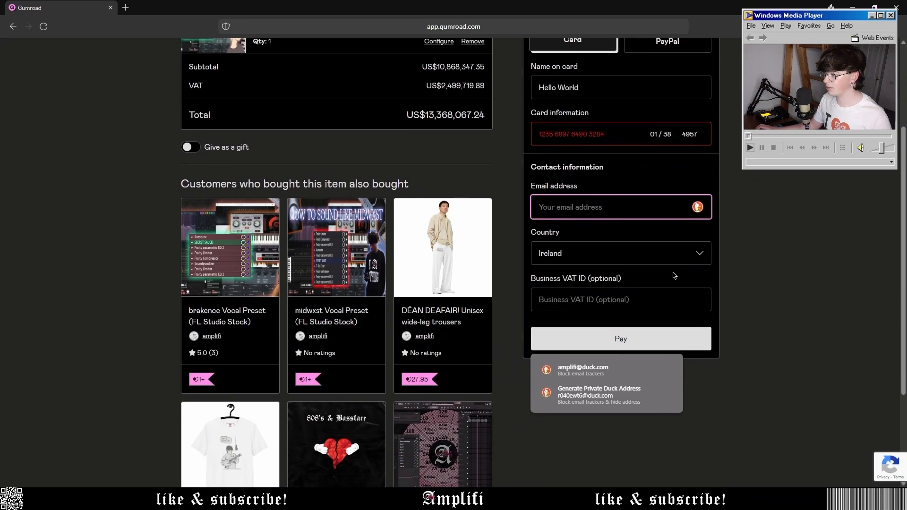
left_click(810, 220)
left_click(604, 210)
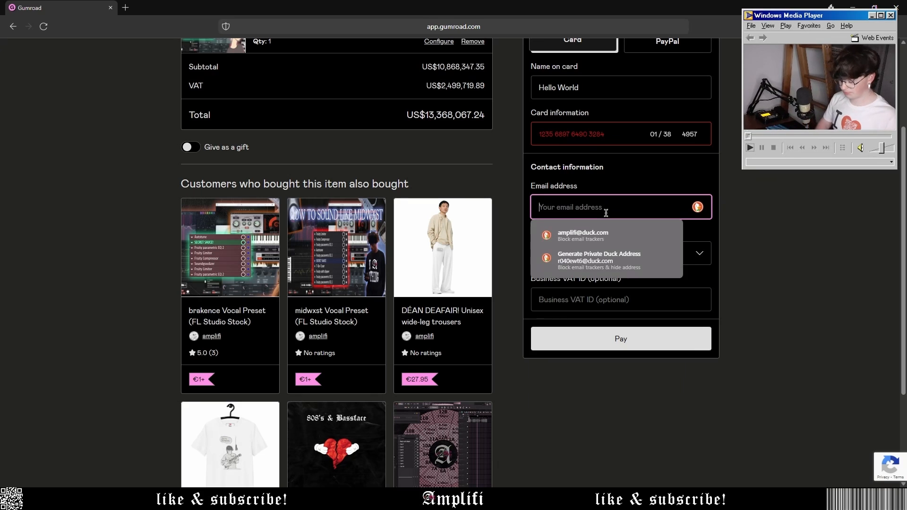
type("helloworld")
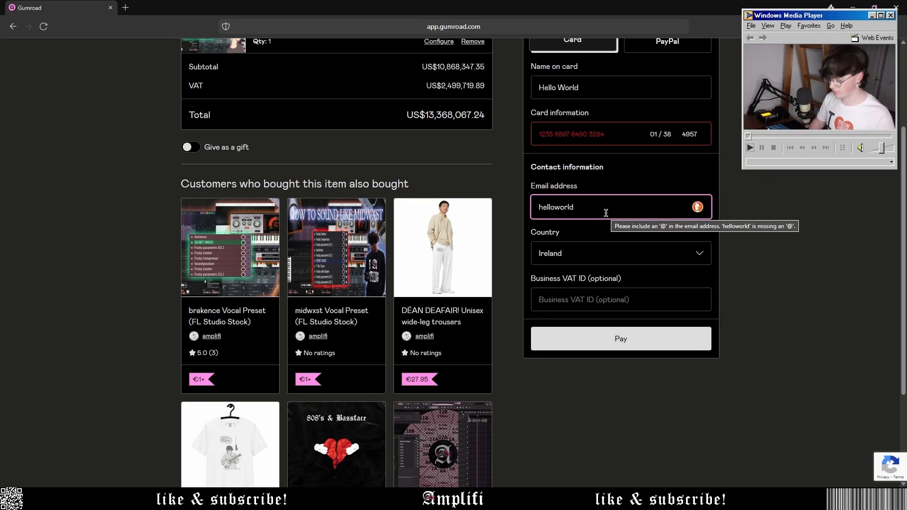
type("@email.com")
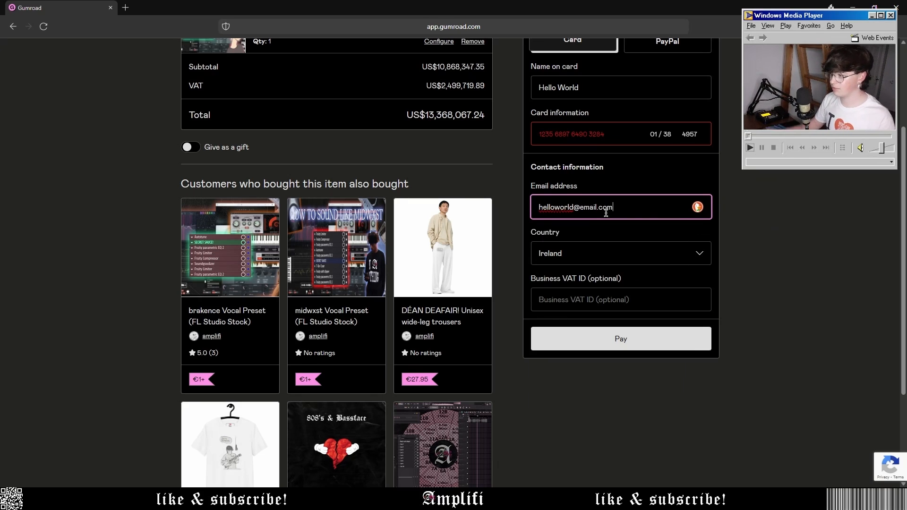
key("shift+Tab")
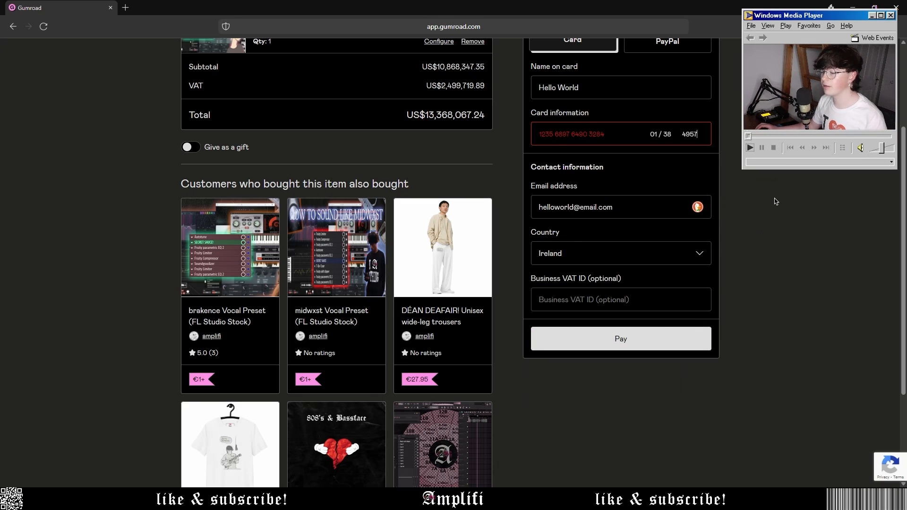
scroll(817, 204, "up", 3)
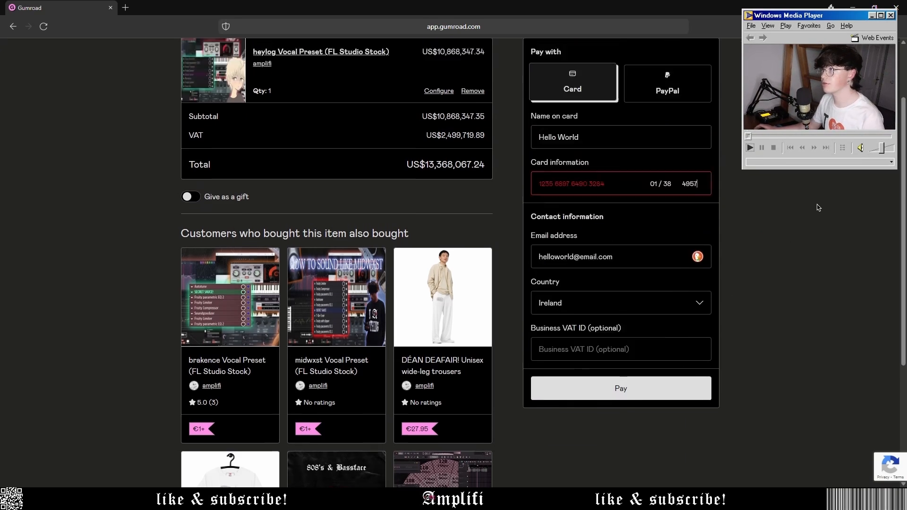
left_click(896, 7)
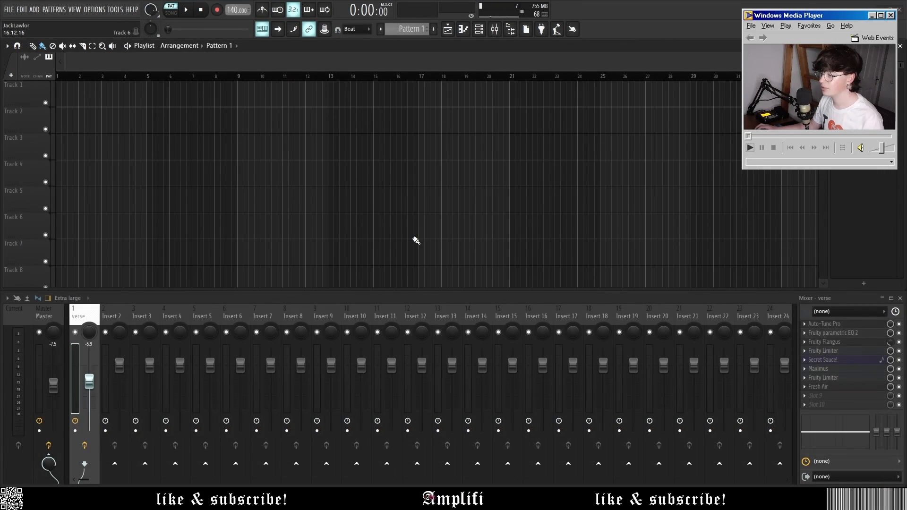
Load the verse.fst mixer track state onto the verse insert, swapping Secret Sauce for Soundgoodizer.
right_click(85, 316)
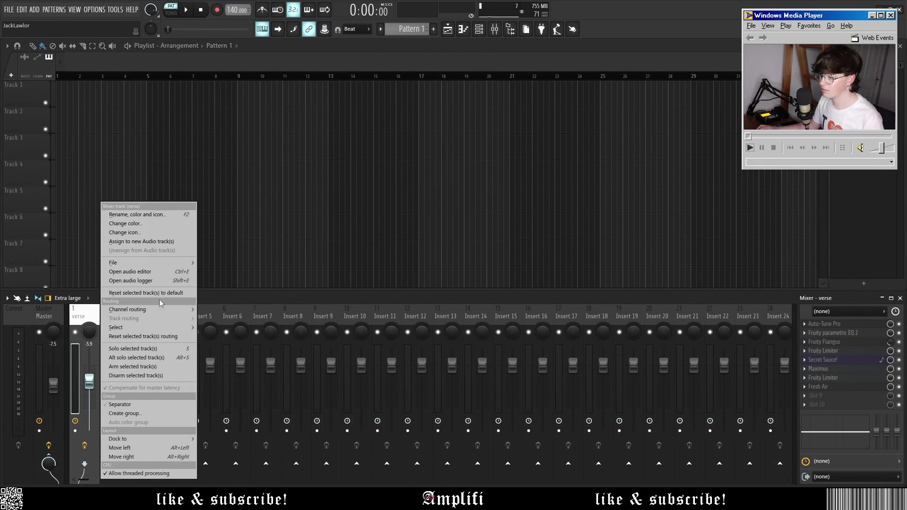
mouse_move(168, 262)
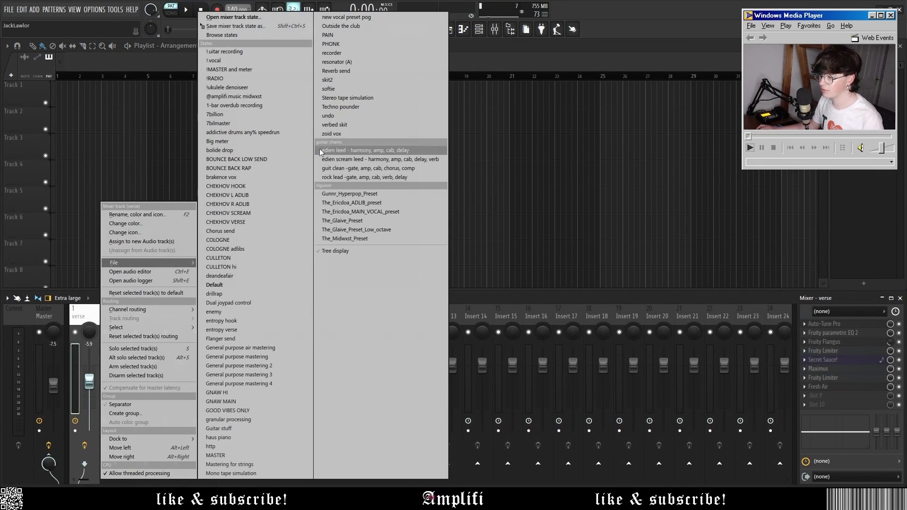
left_click(267, 19)
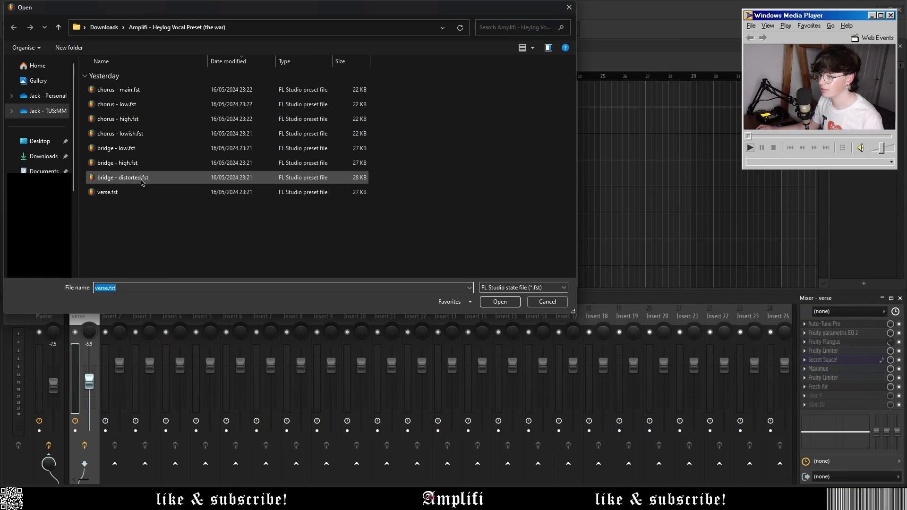
double_click(142, 191)
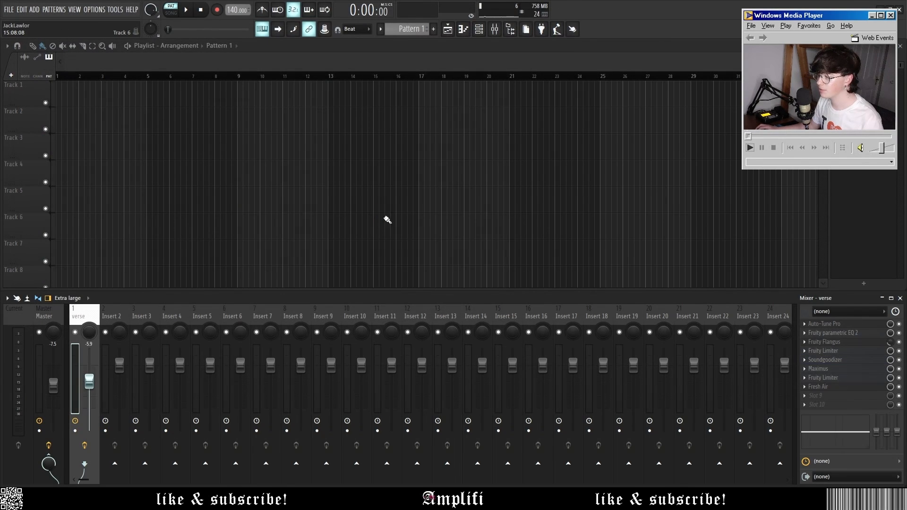